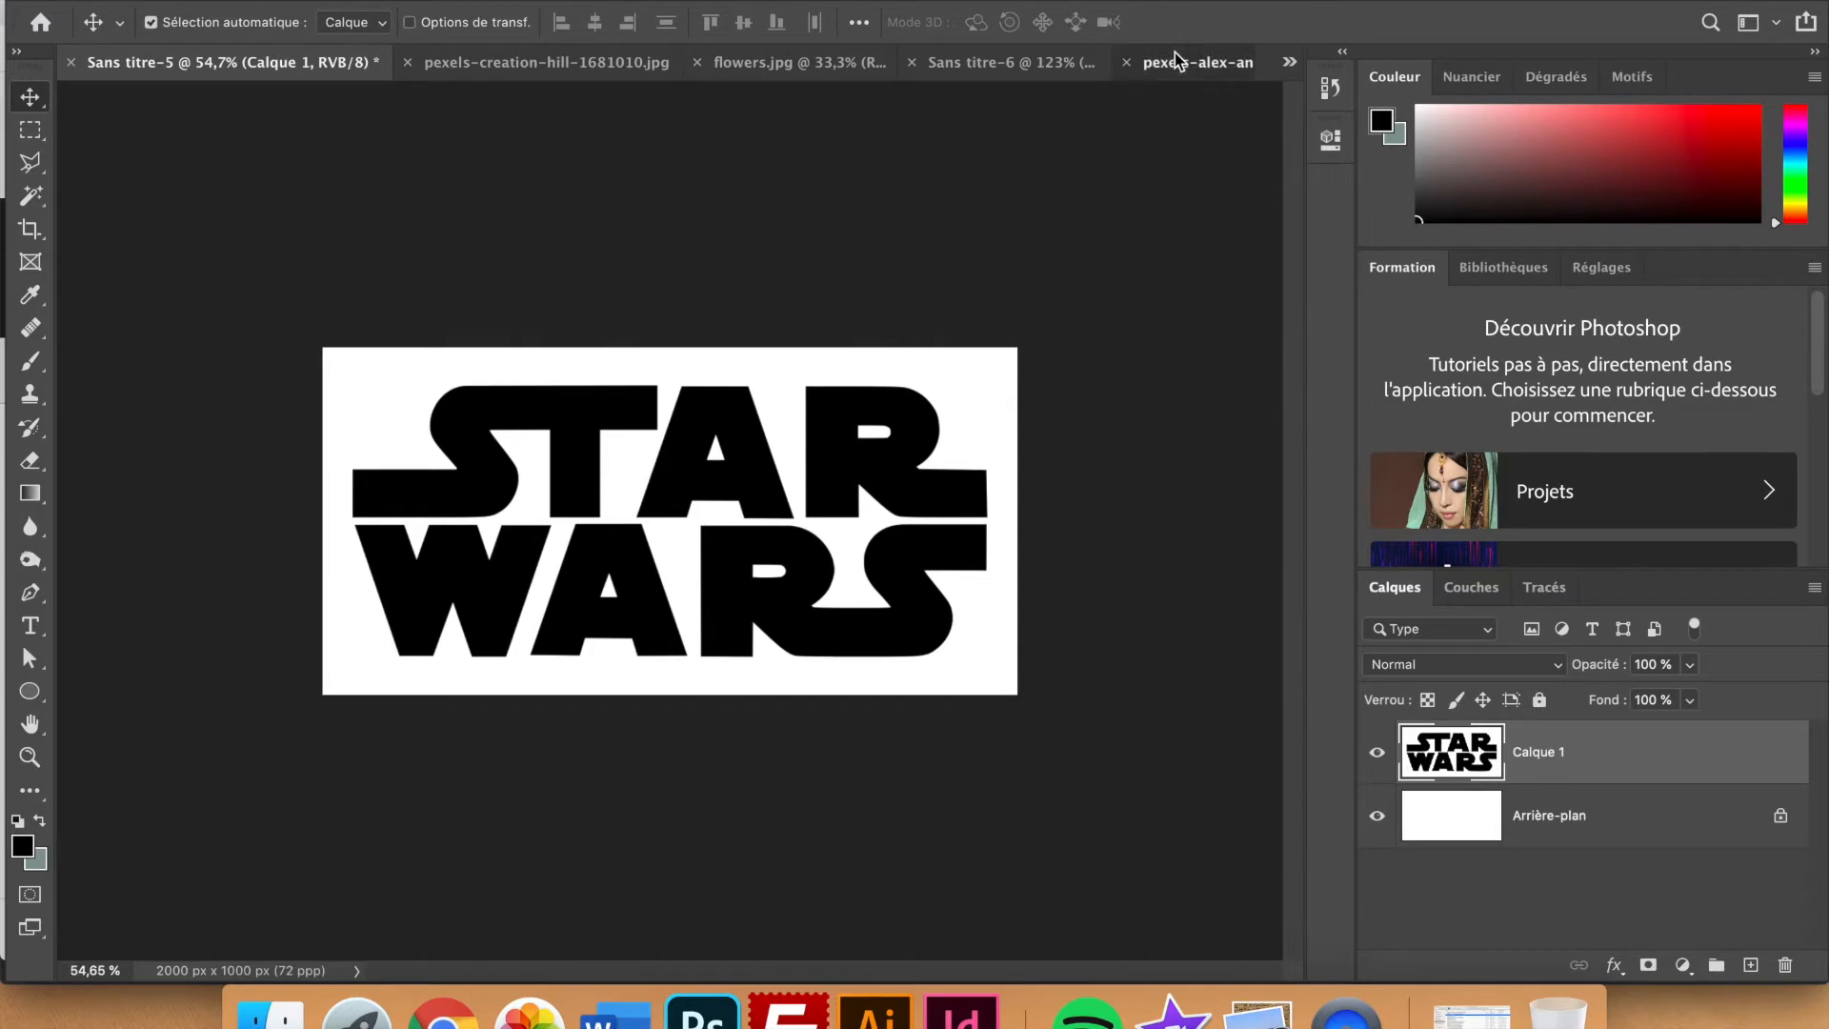
- Place the purple nebula image as a new layer covering the whole Star Wars logo
{"action": "left_click_drag", "start_coordinate": [220, 155], "coordinate": [941, 543]}
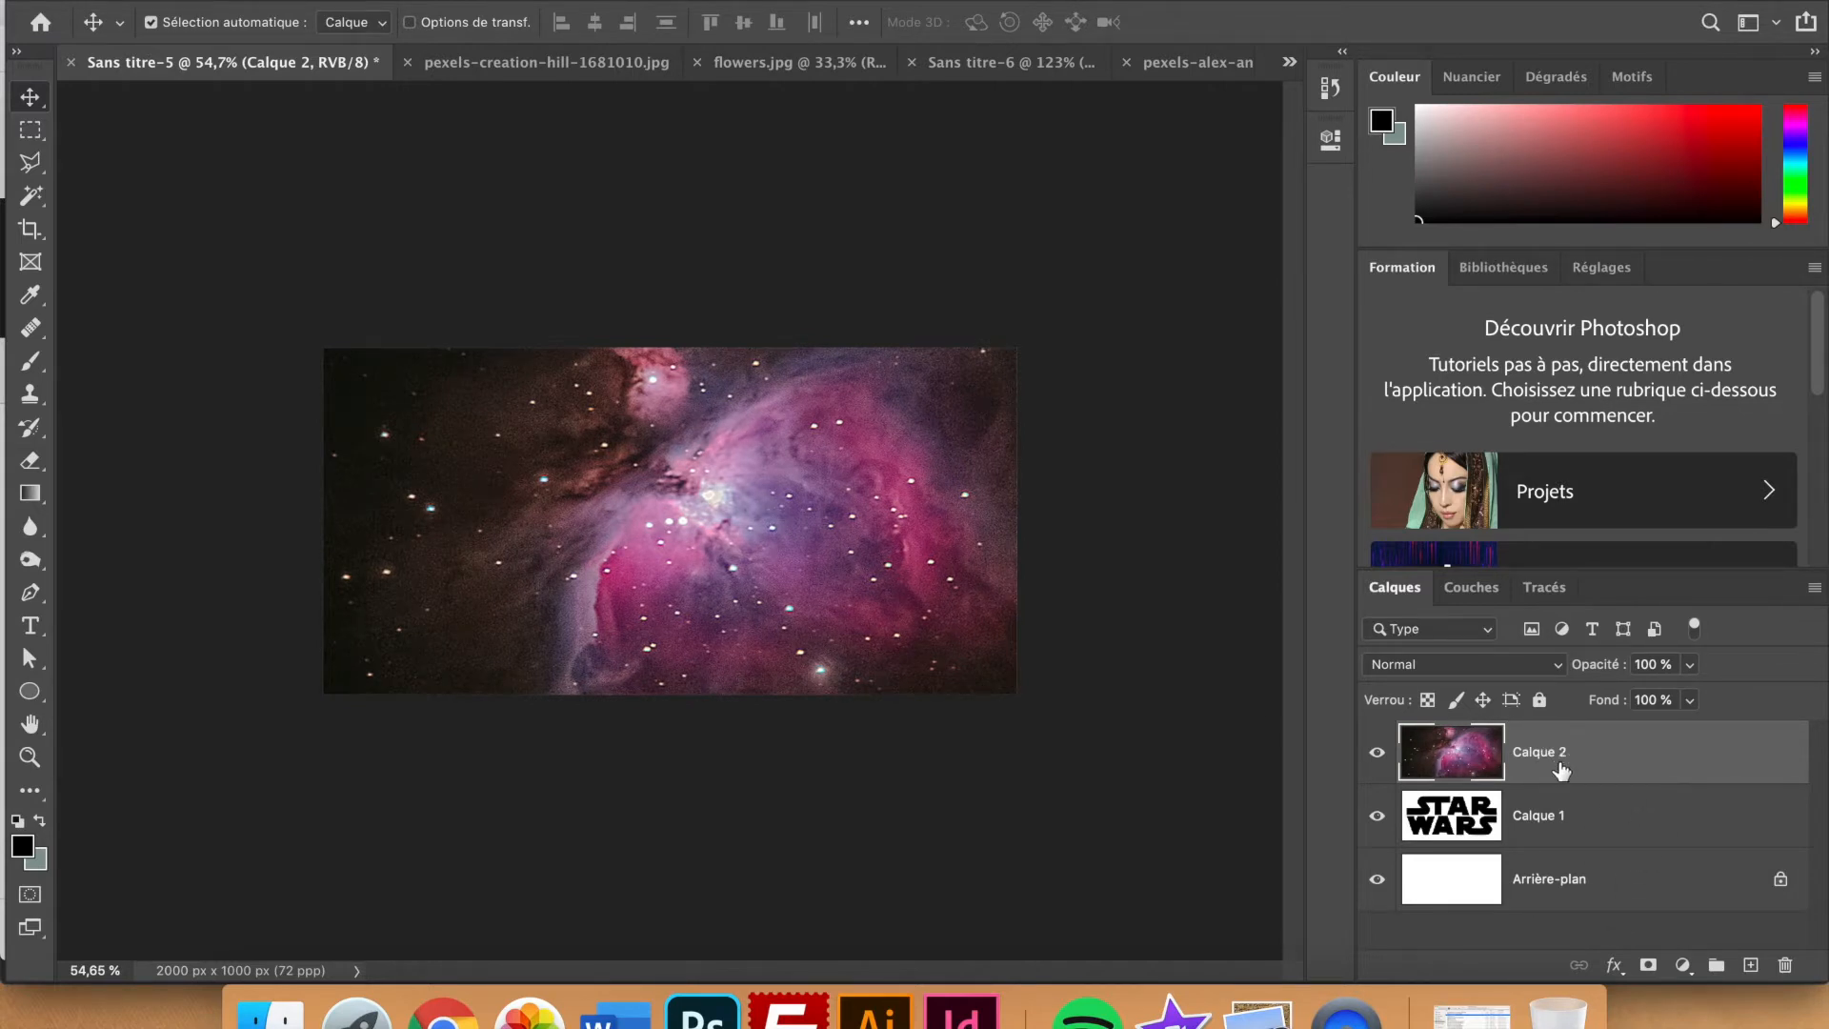
{"action": "left_click", "coordinate": [1553, 818]}
{"action": "left_click", "coordinate": [1585, 767]}
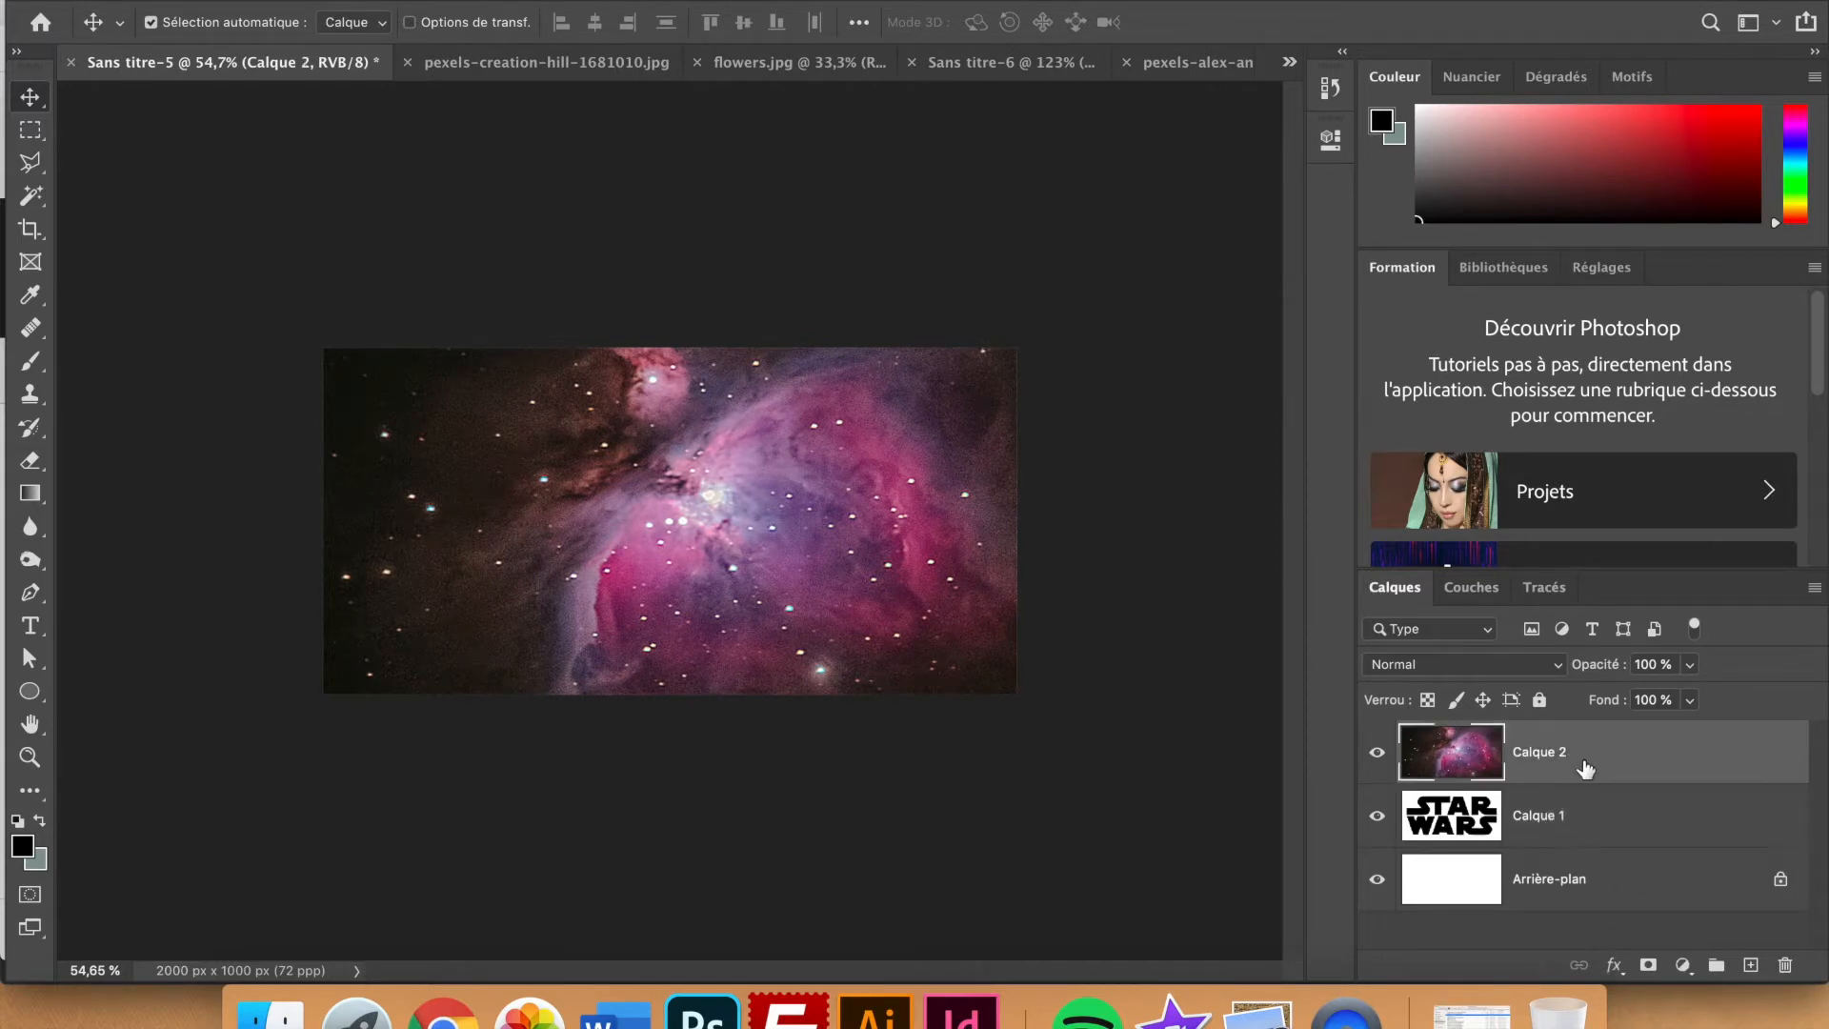
- Try to clip the nebula layer Calque 2 to the unmasked logo layer Calque 1
{"action": "left_click", "coordinate": [1490, 810]}
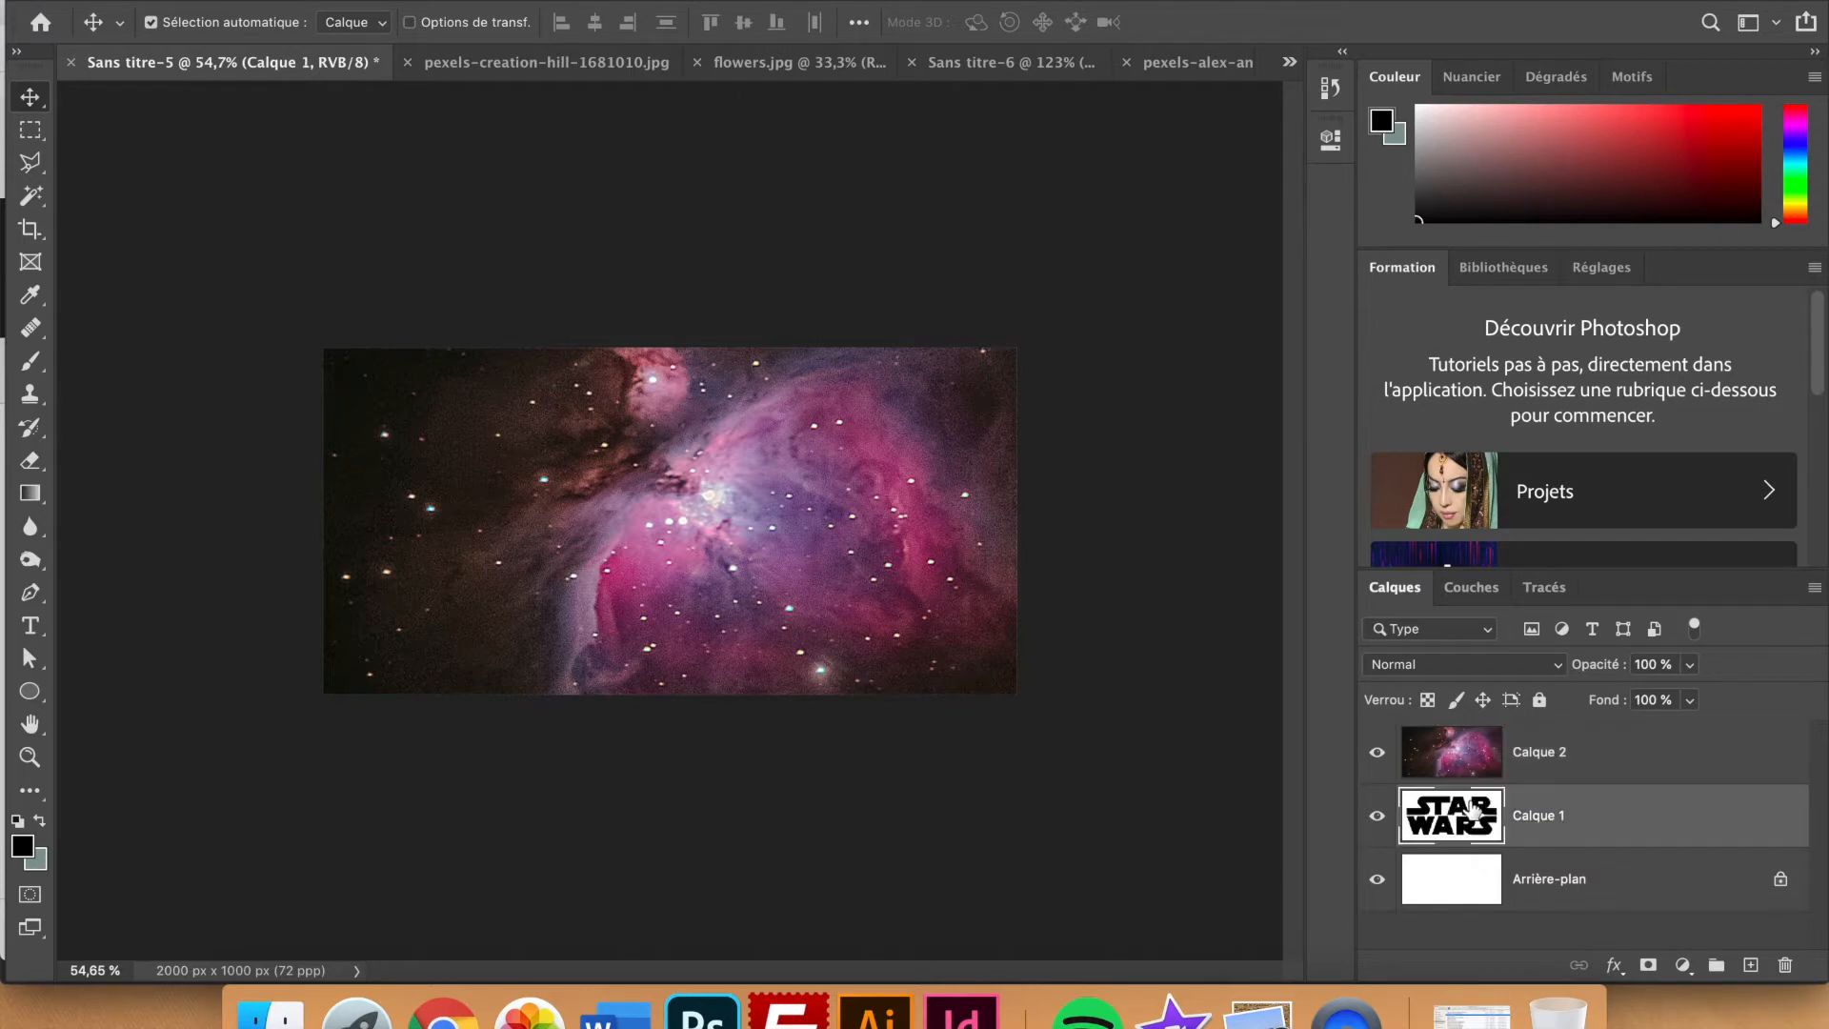
{"action": "right_click", "coordinate": [1562, 768]}
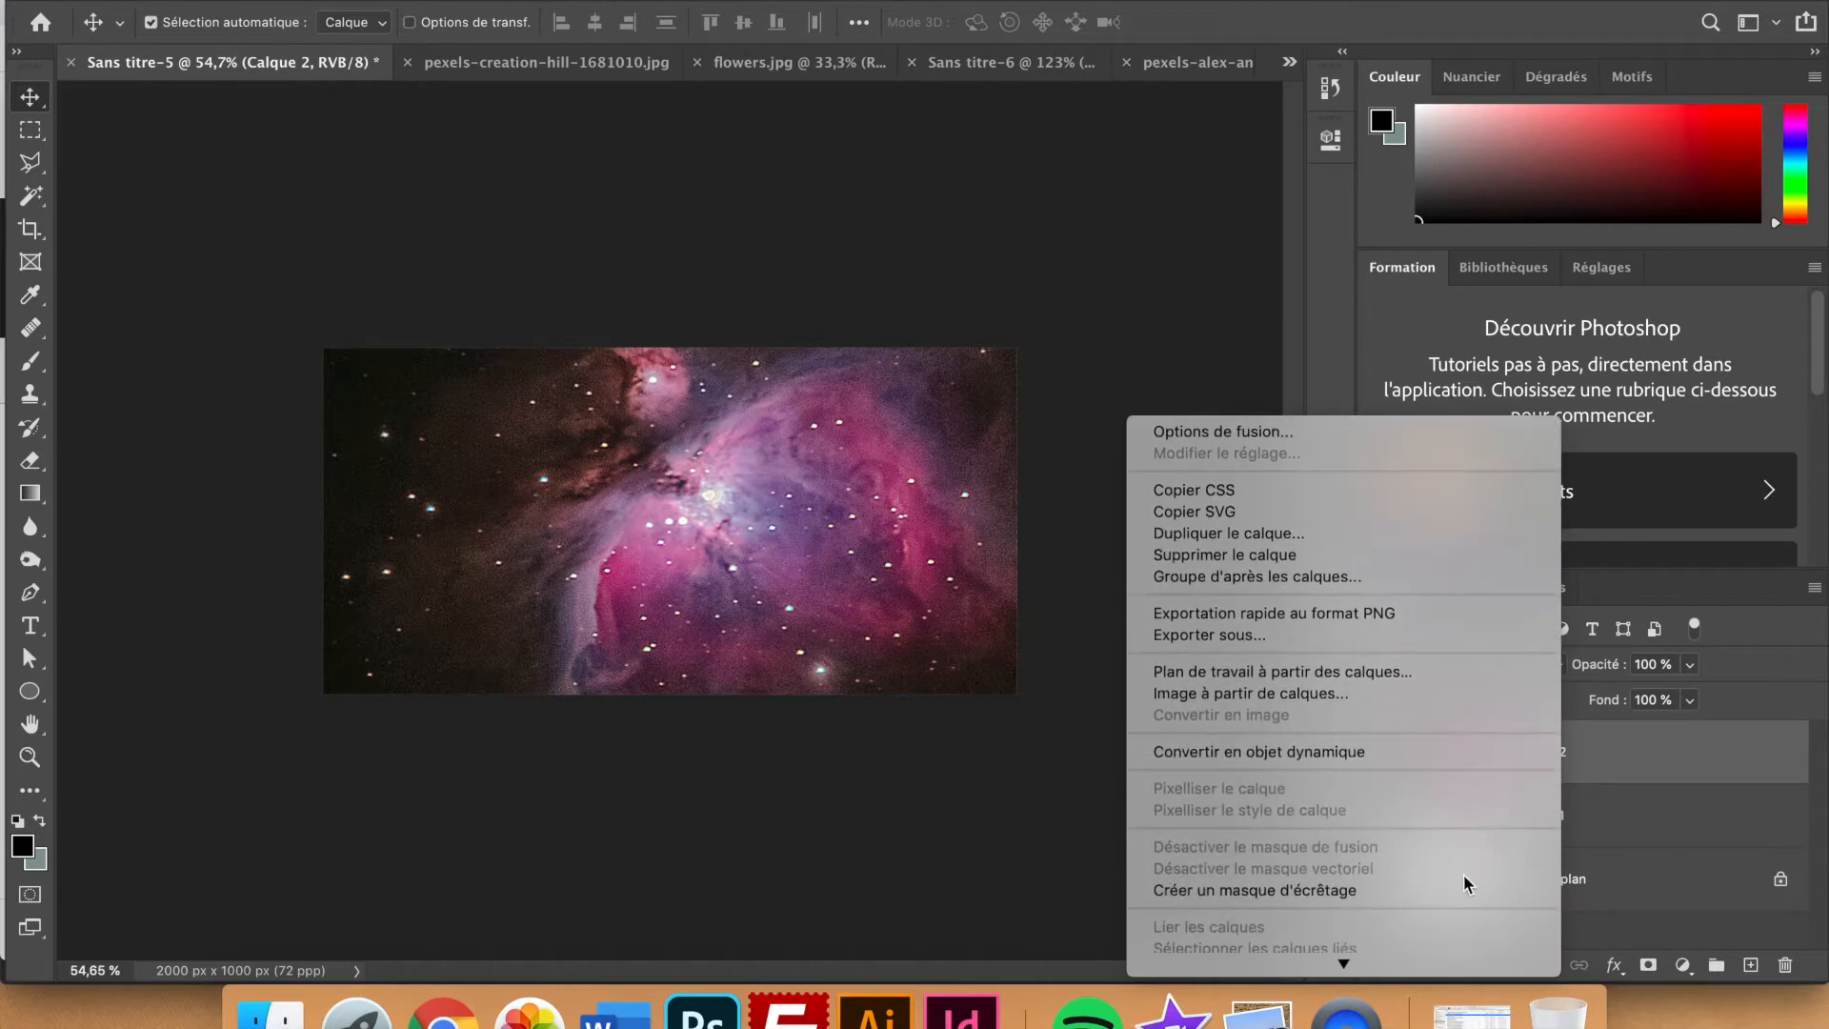
{"action": "left_click", "coordinate": [1459, 892]}
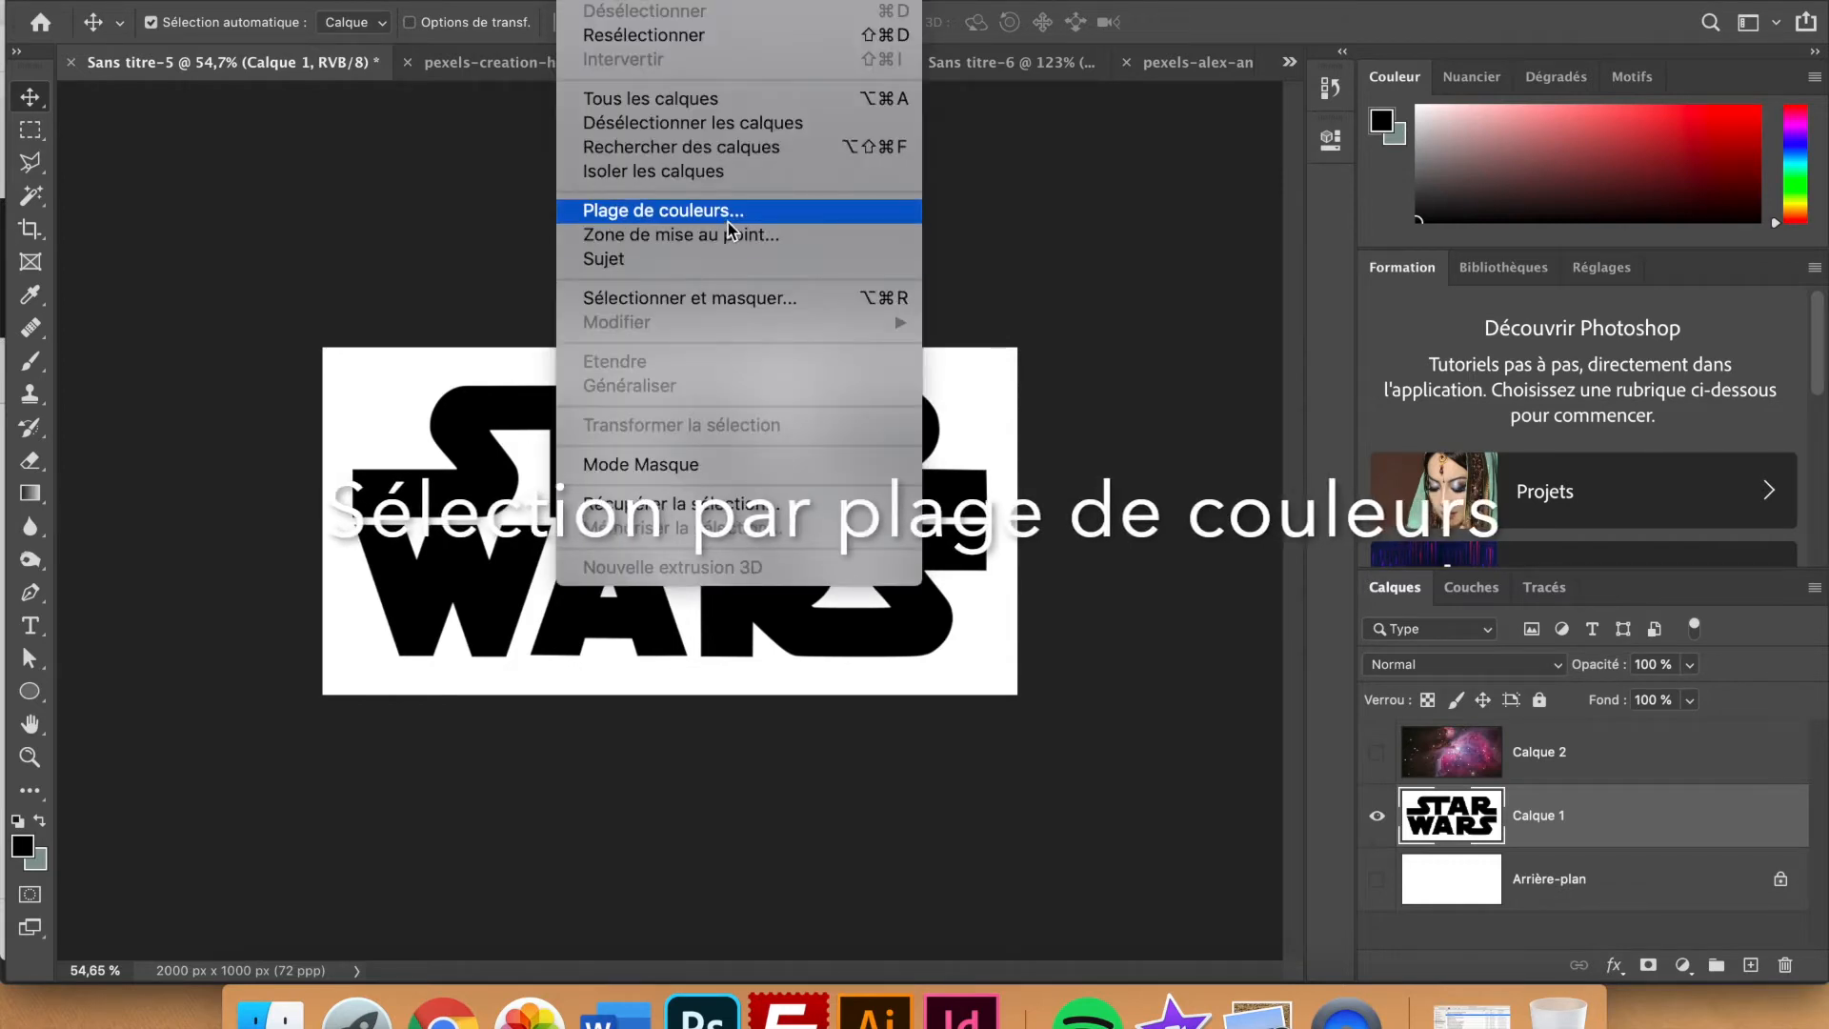
- Select the black letters on Calque 1 with Color Range (Plage de couleurs) and apply the selection as a layer mask
{"action": "left_click", "coordinate": [728, 221]}
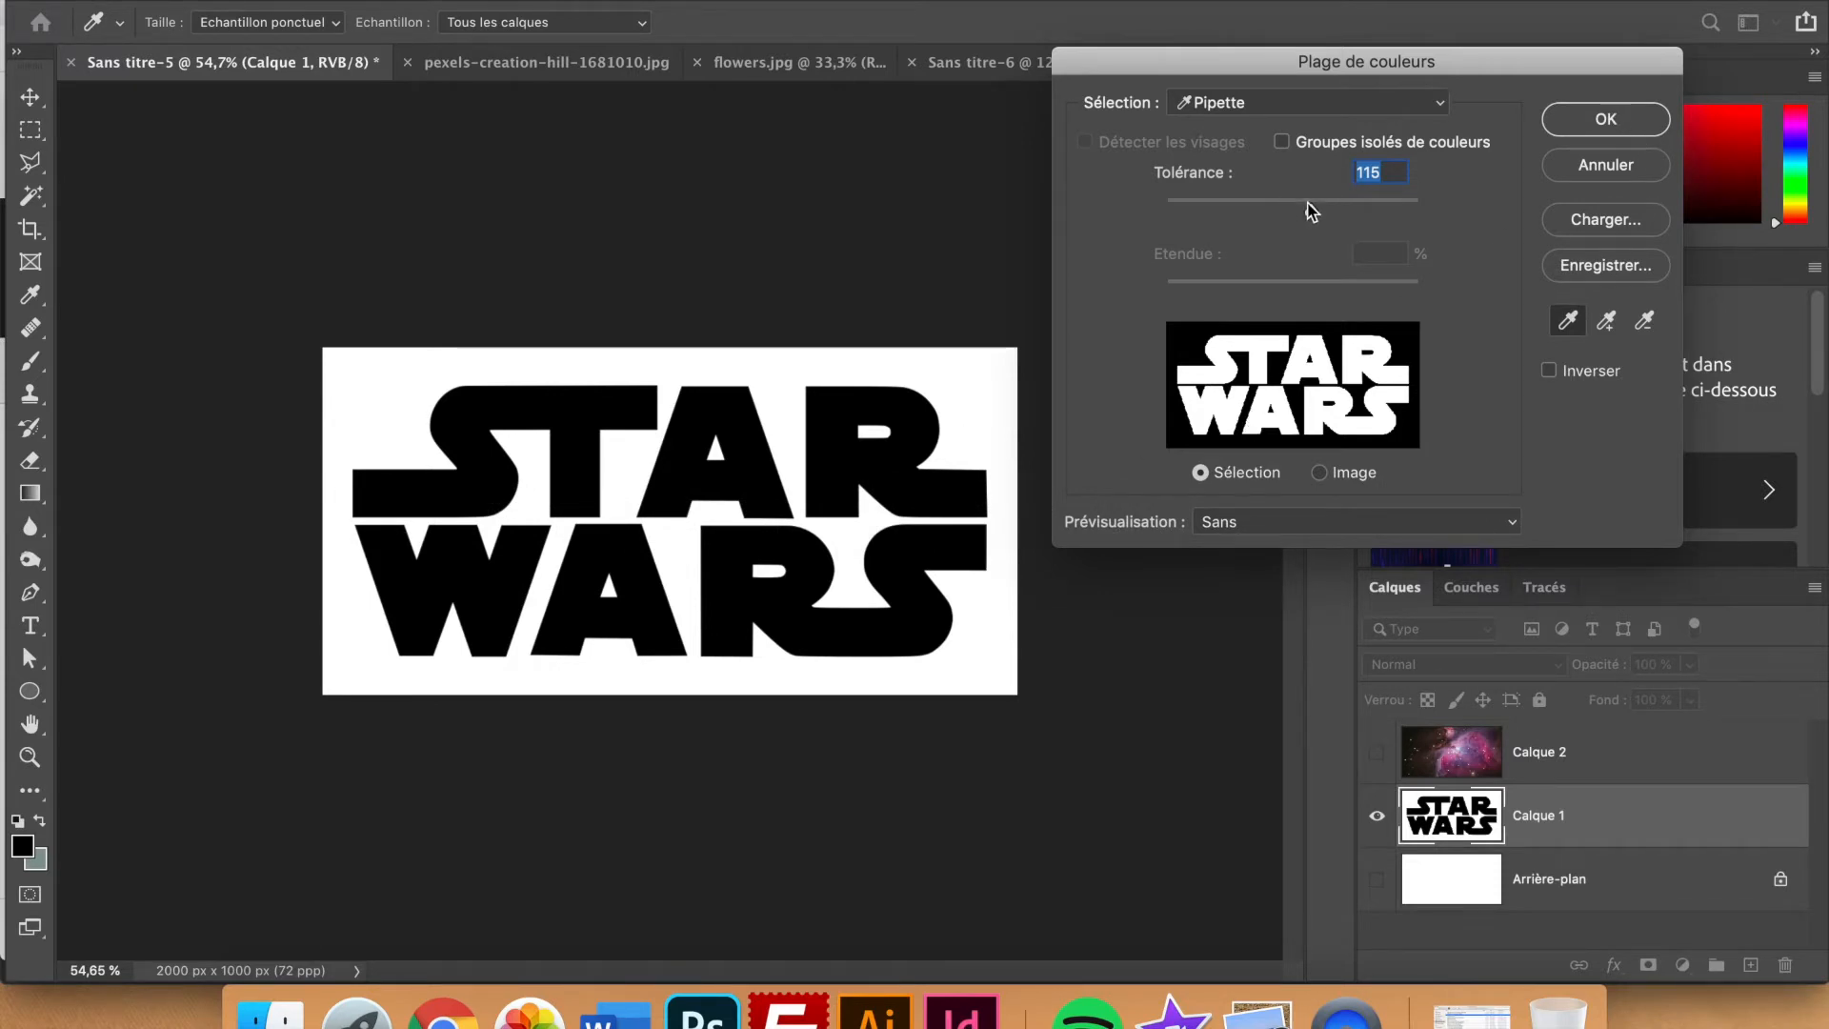
{"action": "left_click_drag", "start_coordinate": [1312, 207], "coordinate": [1283, 210]}
{"action": "left_click", "coordinate": [1606, 119]}
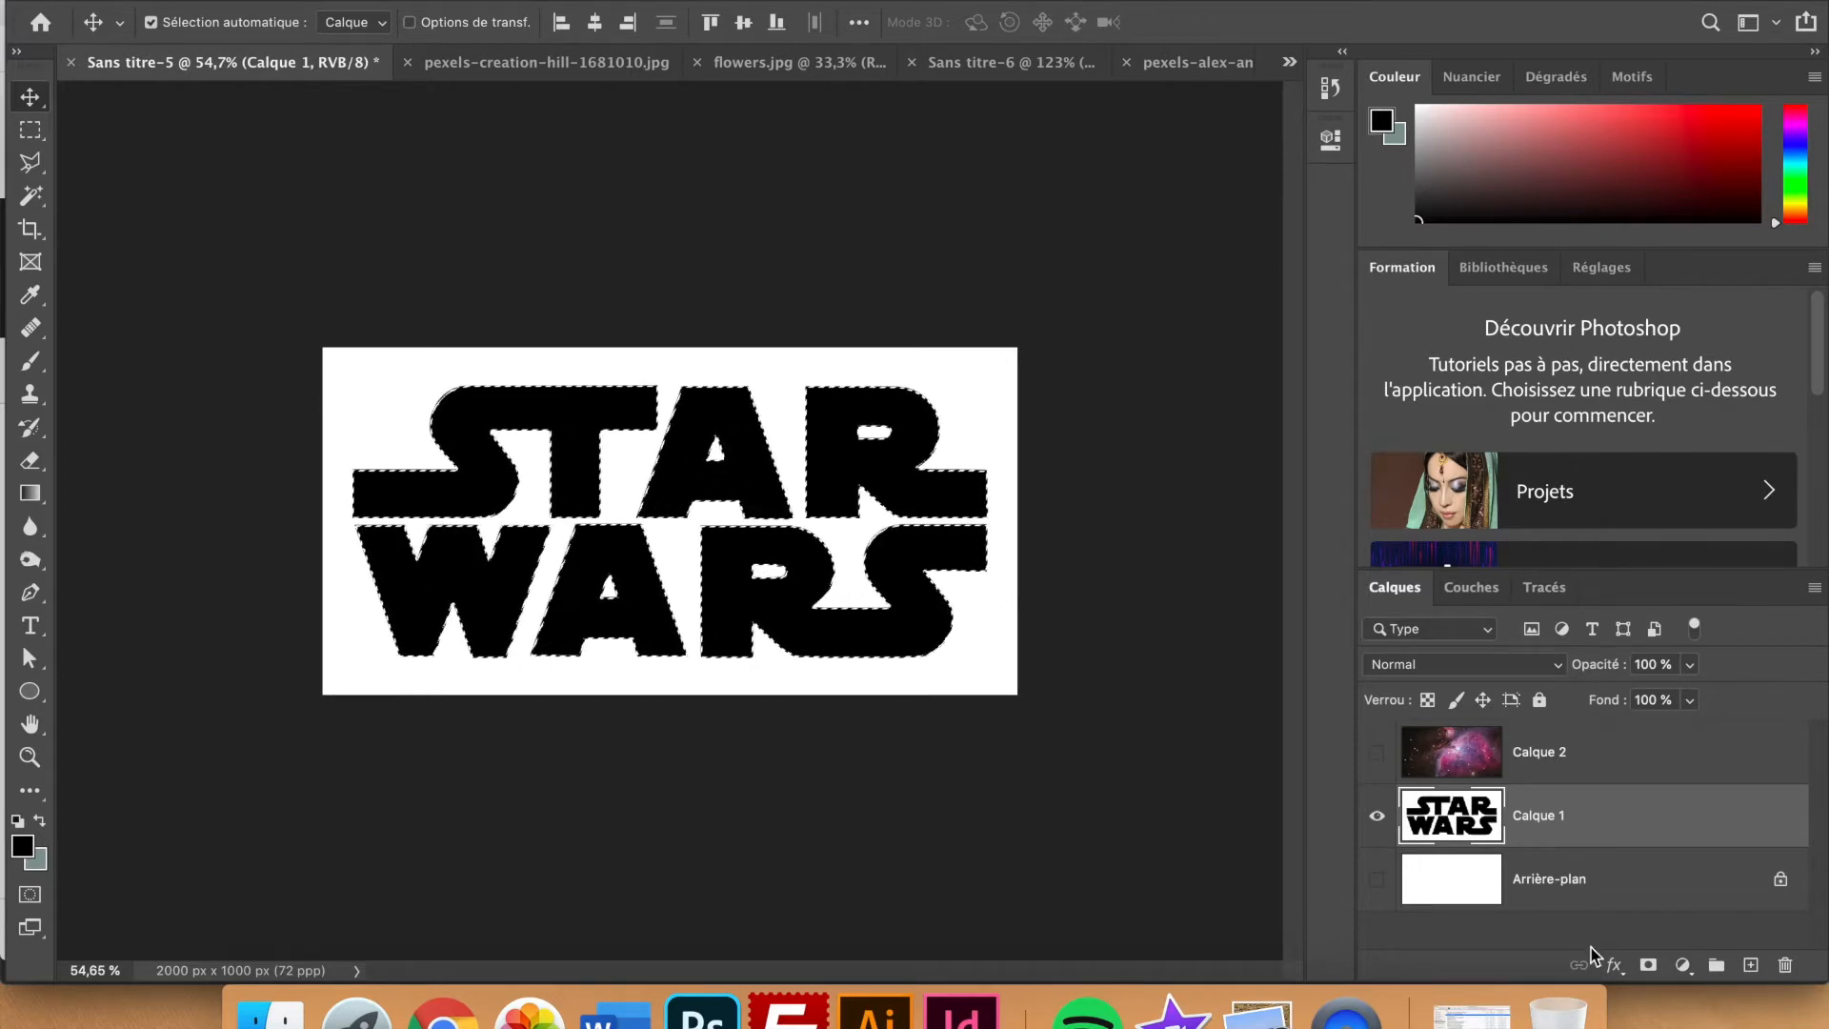
{"action": "left_click", "coordinate": [1647, 967]}
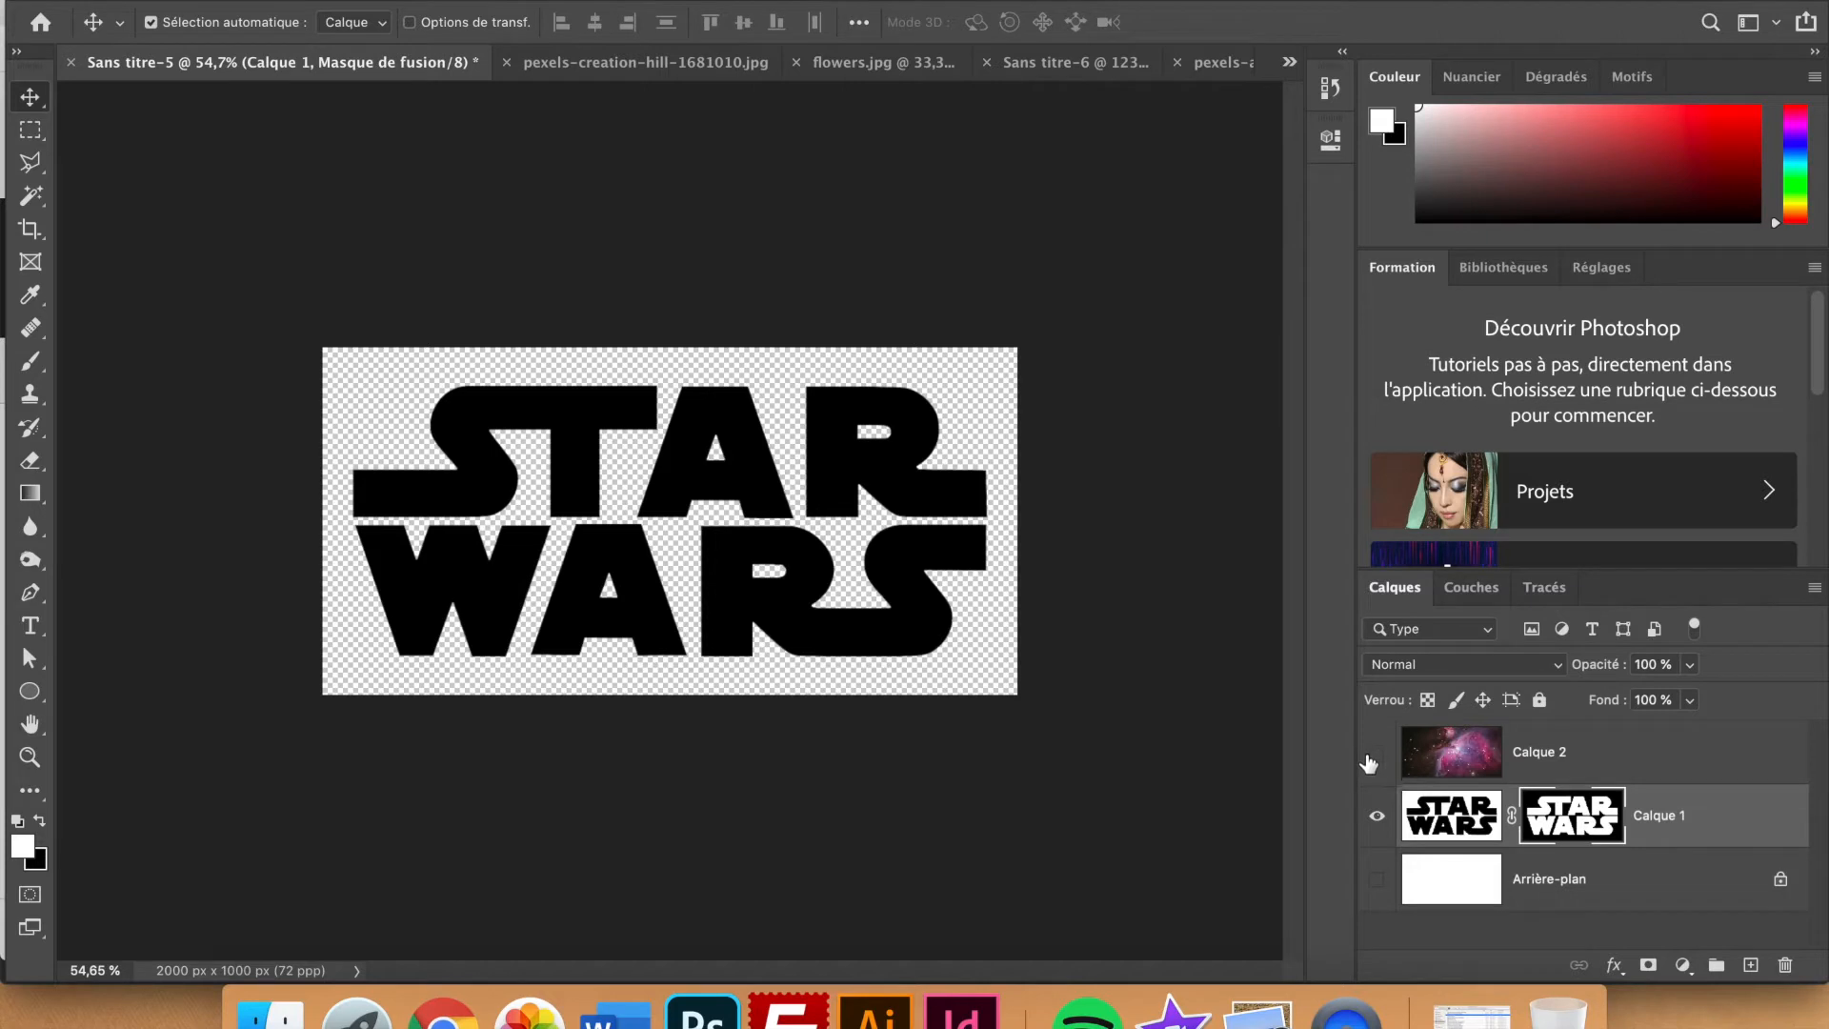
- Show the nebula layer Calque 2 and create a clipping mask from it onto the masked logo layer Calque 1
{"action": "left_click", "coordinate": [1522, 757]}
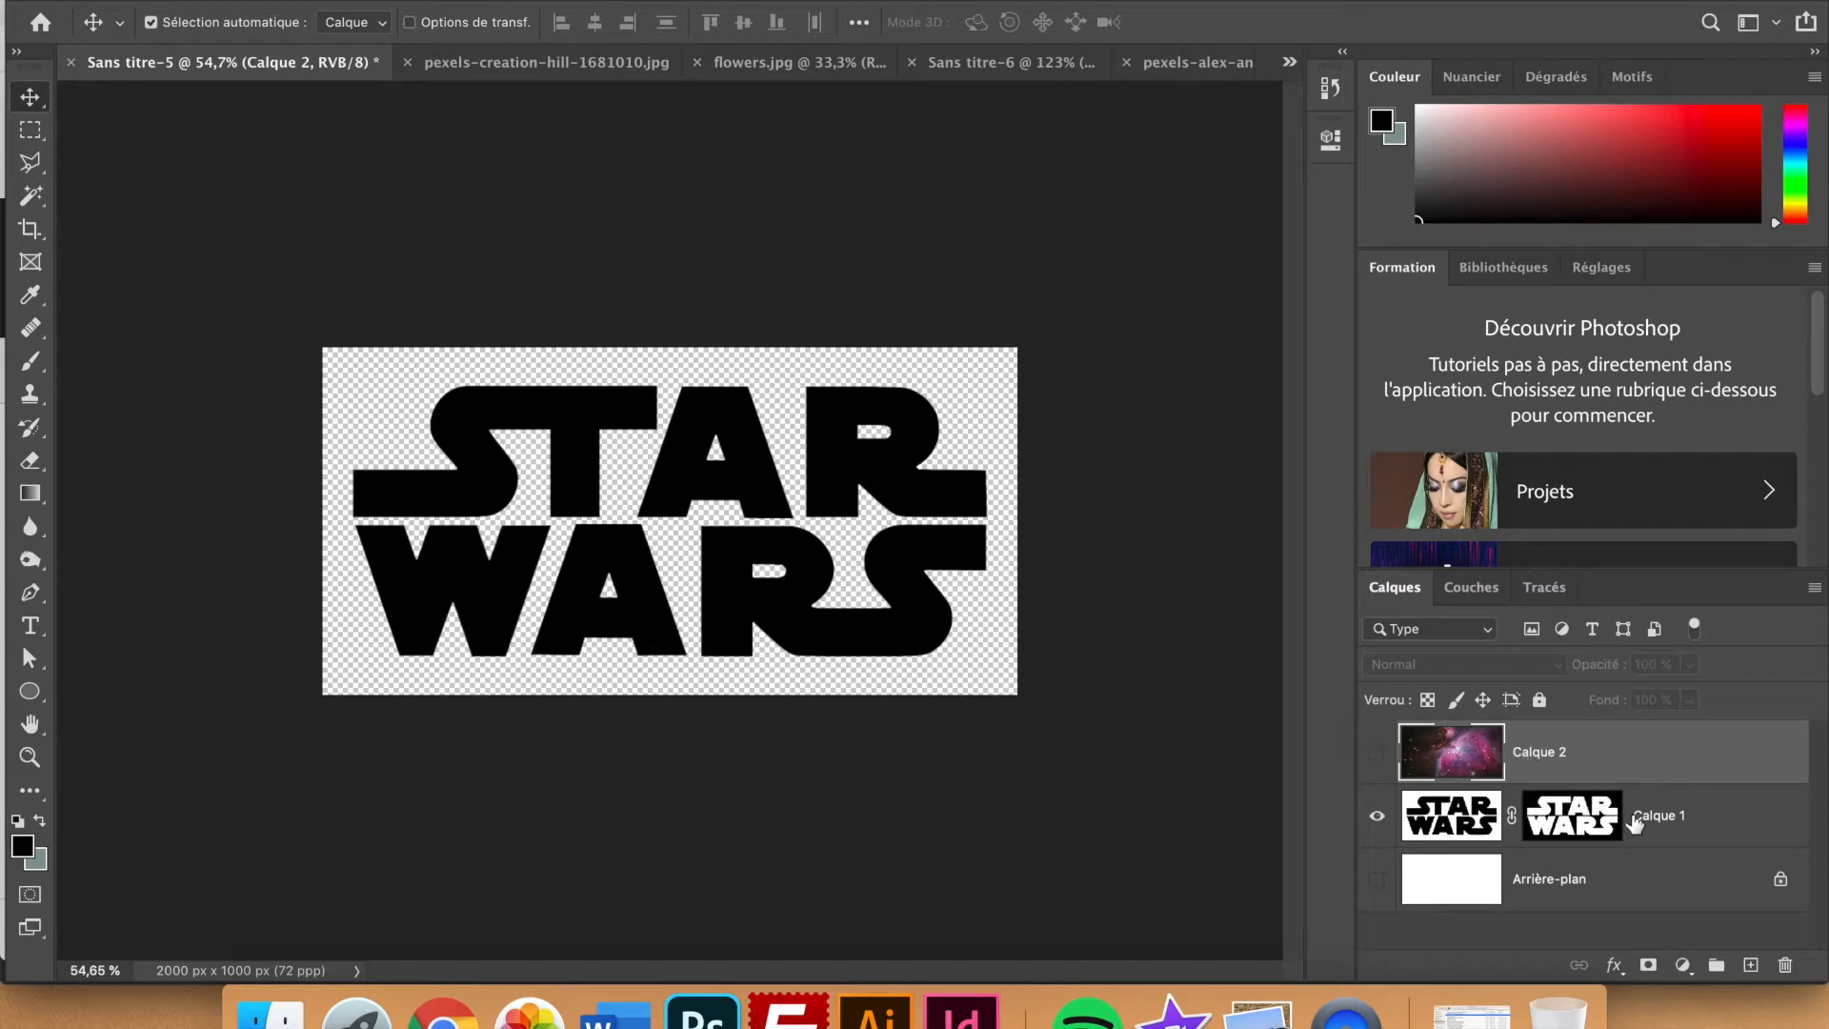
{"action": "left_click", "coordinate": [1665, 819]}
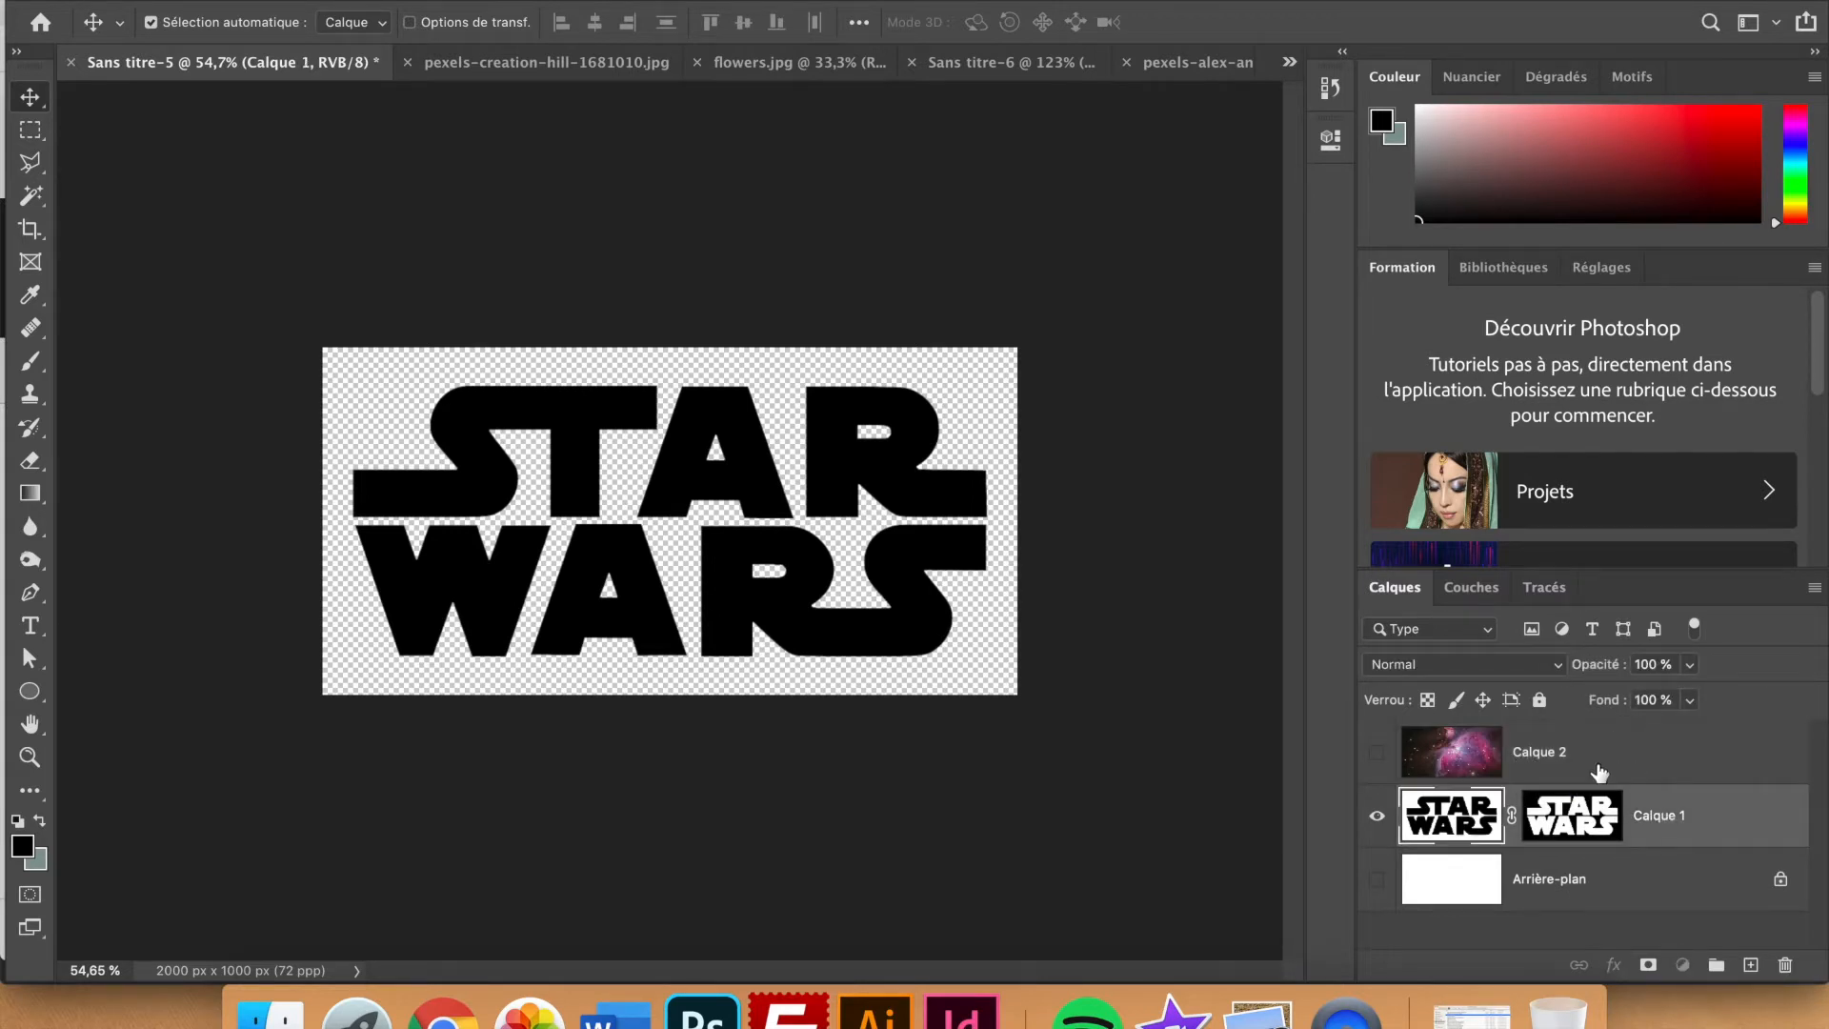
{"action": "left_click", "coordinate": [1597, 770]}
{"action": "left_click", "coordinate": [1376, 757]}
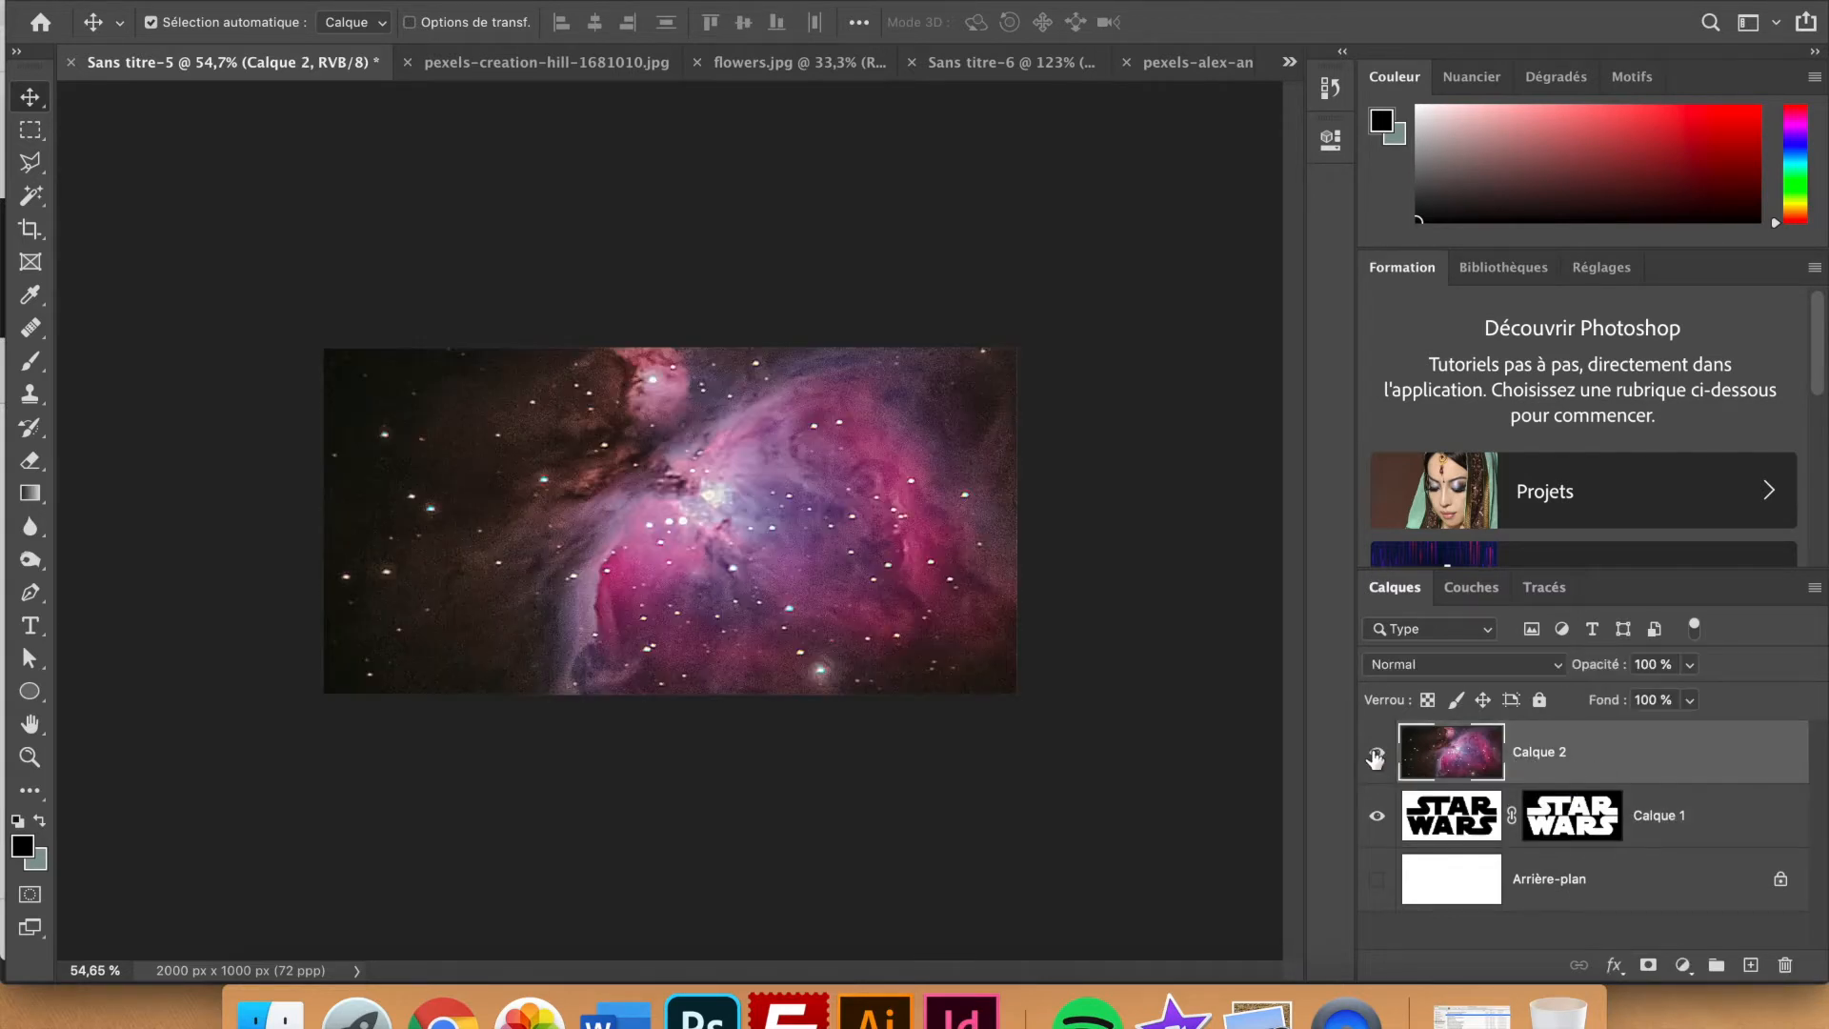
{"action": "right_click", "coordinate": [1538, 759]}
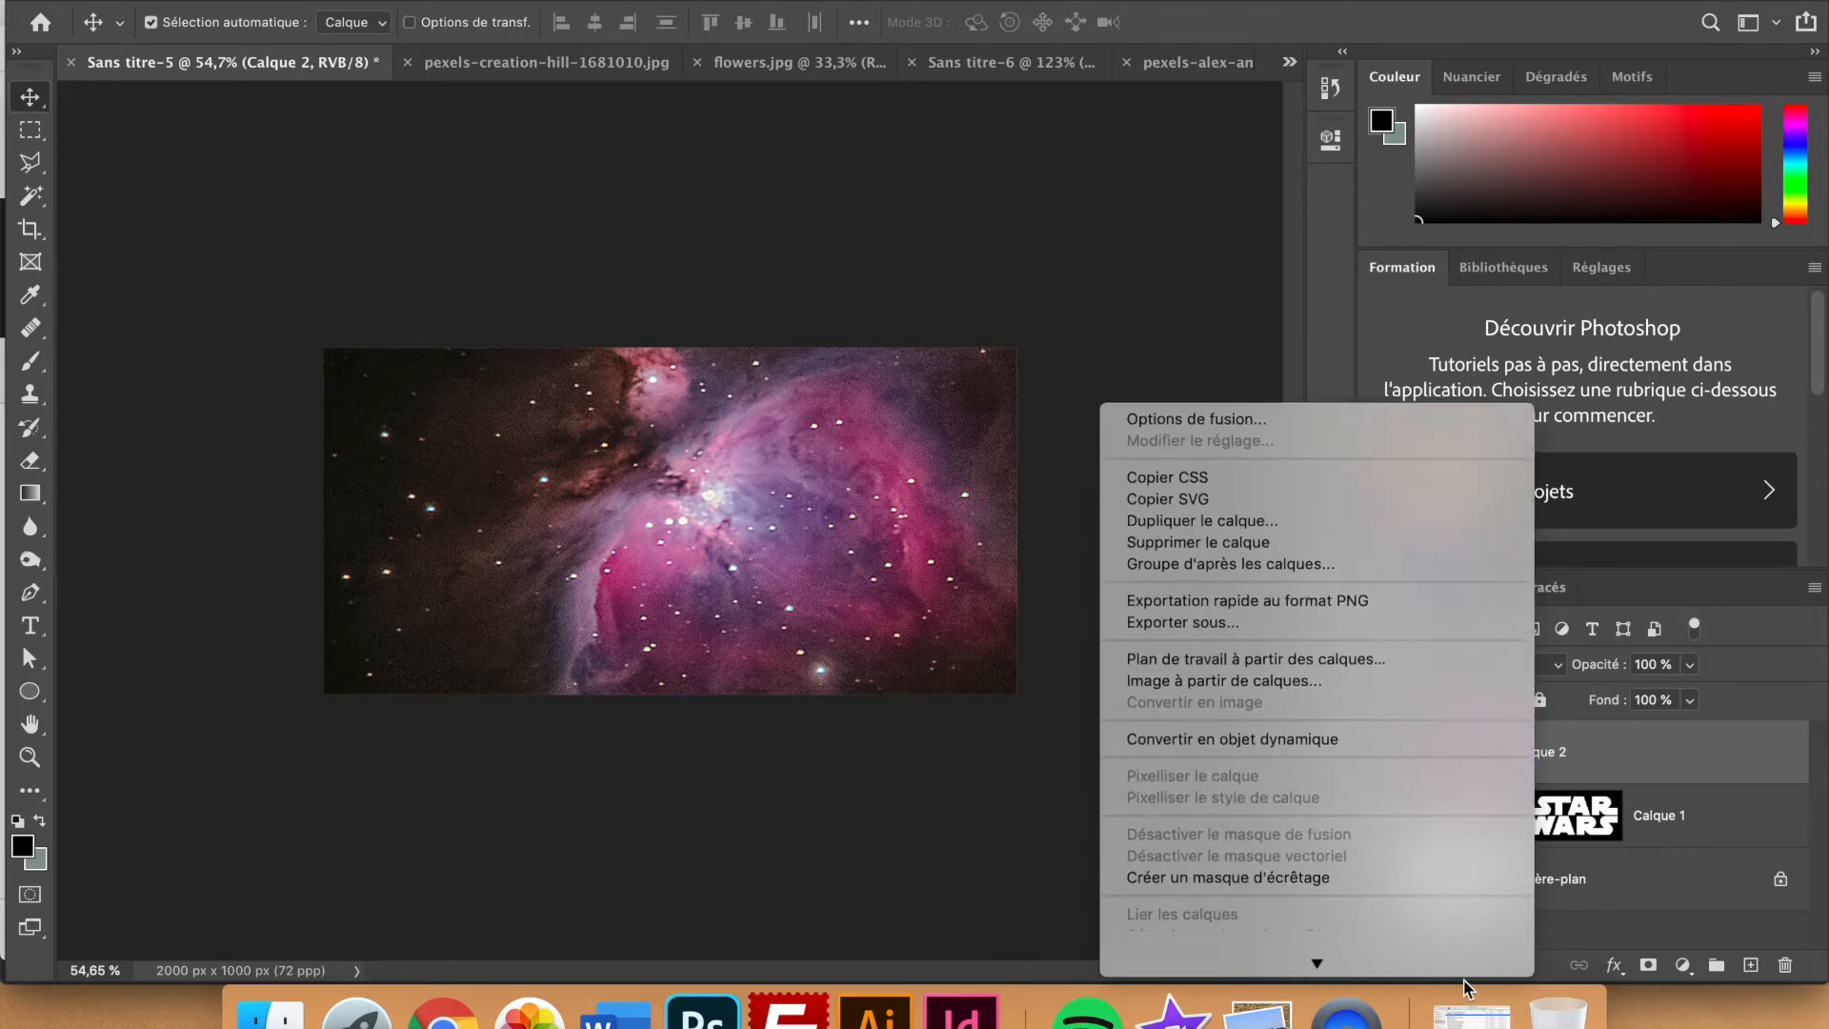
{"action": "left_click", "coordinate": [1446, 749]}
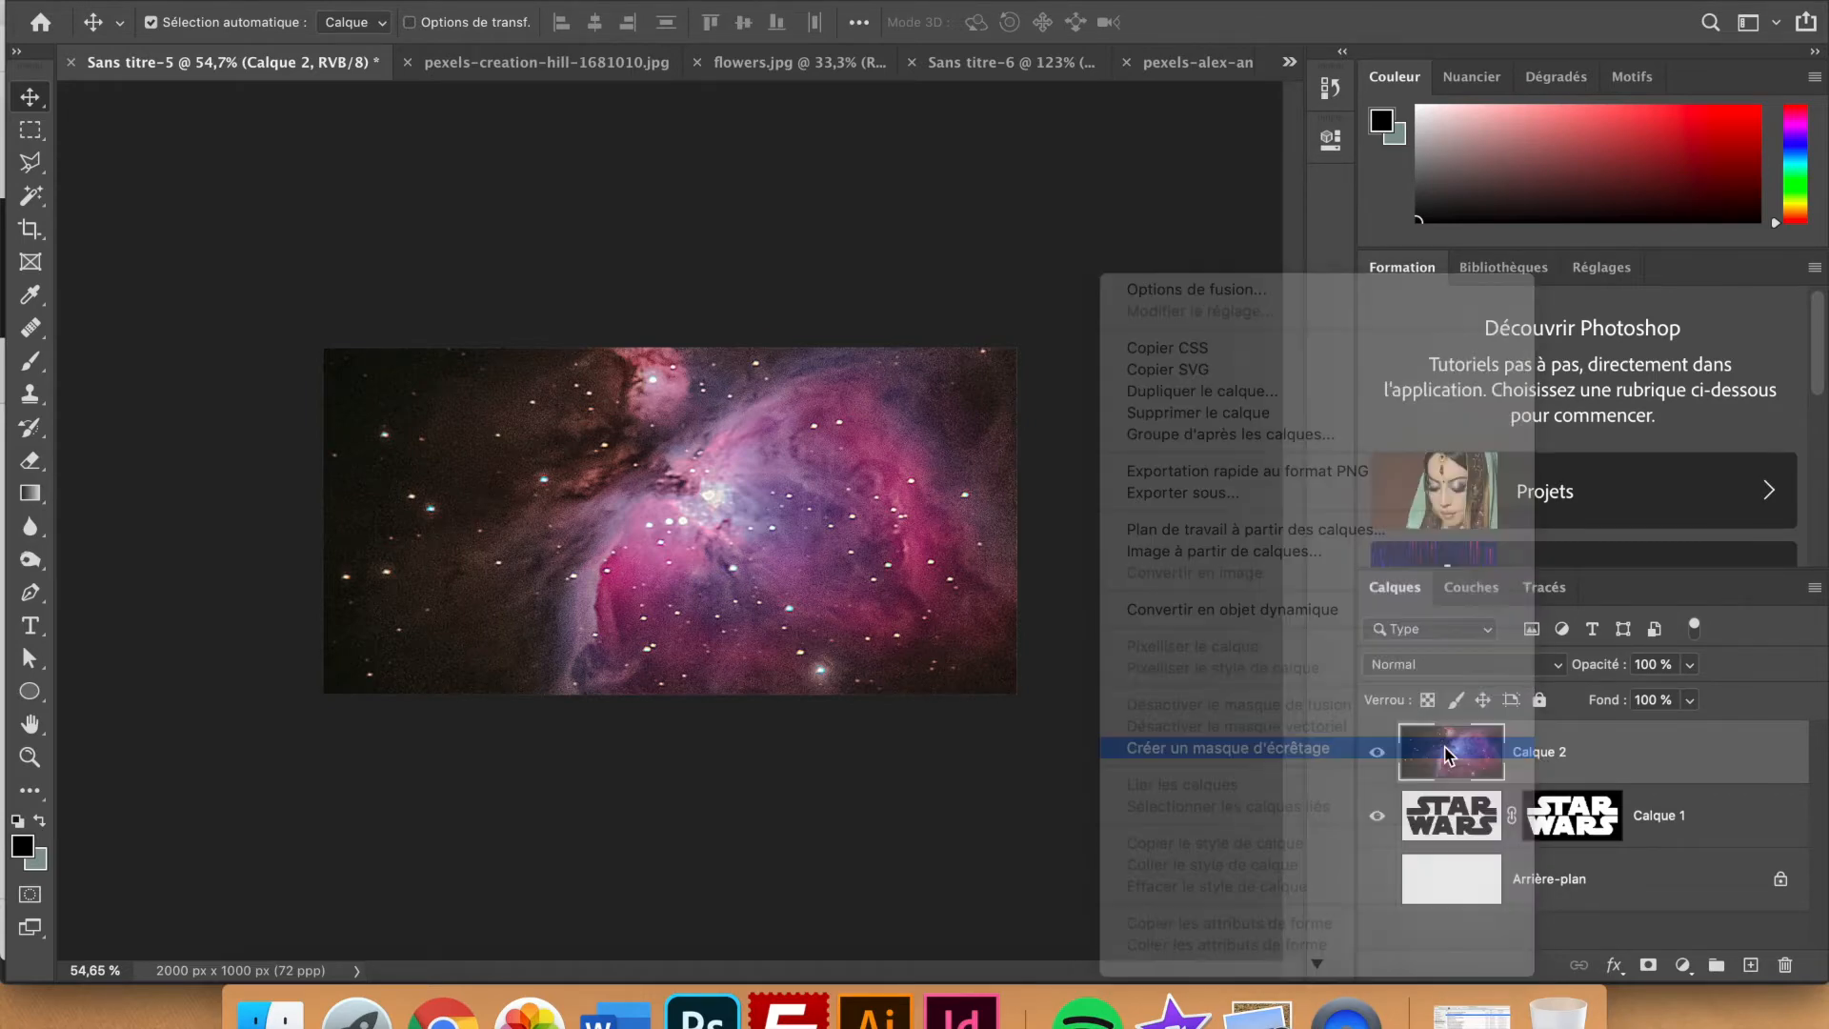
- Reposition the nebula image within the lettering and scale it proportionally to about 66%
{"action": "left_click_drag", "start_coordinate": [915, 636], "coordinate": [938, 562]}
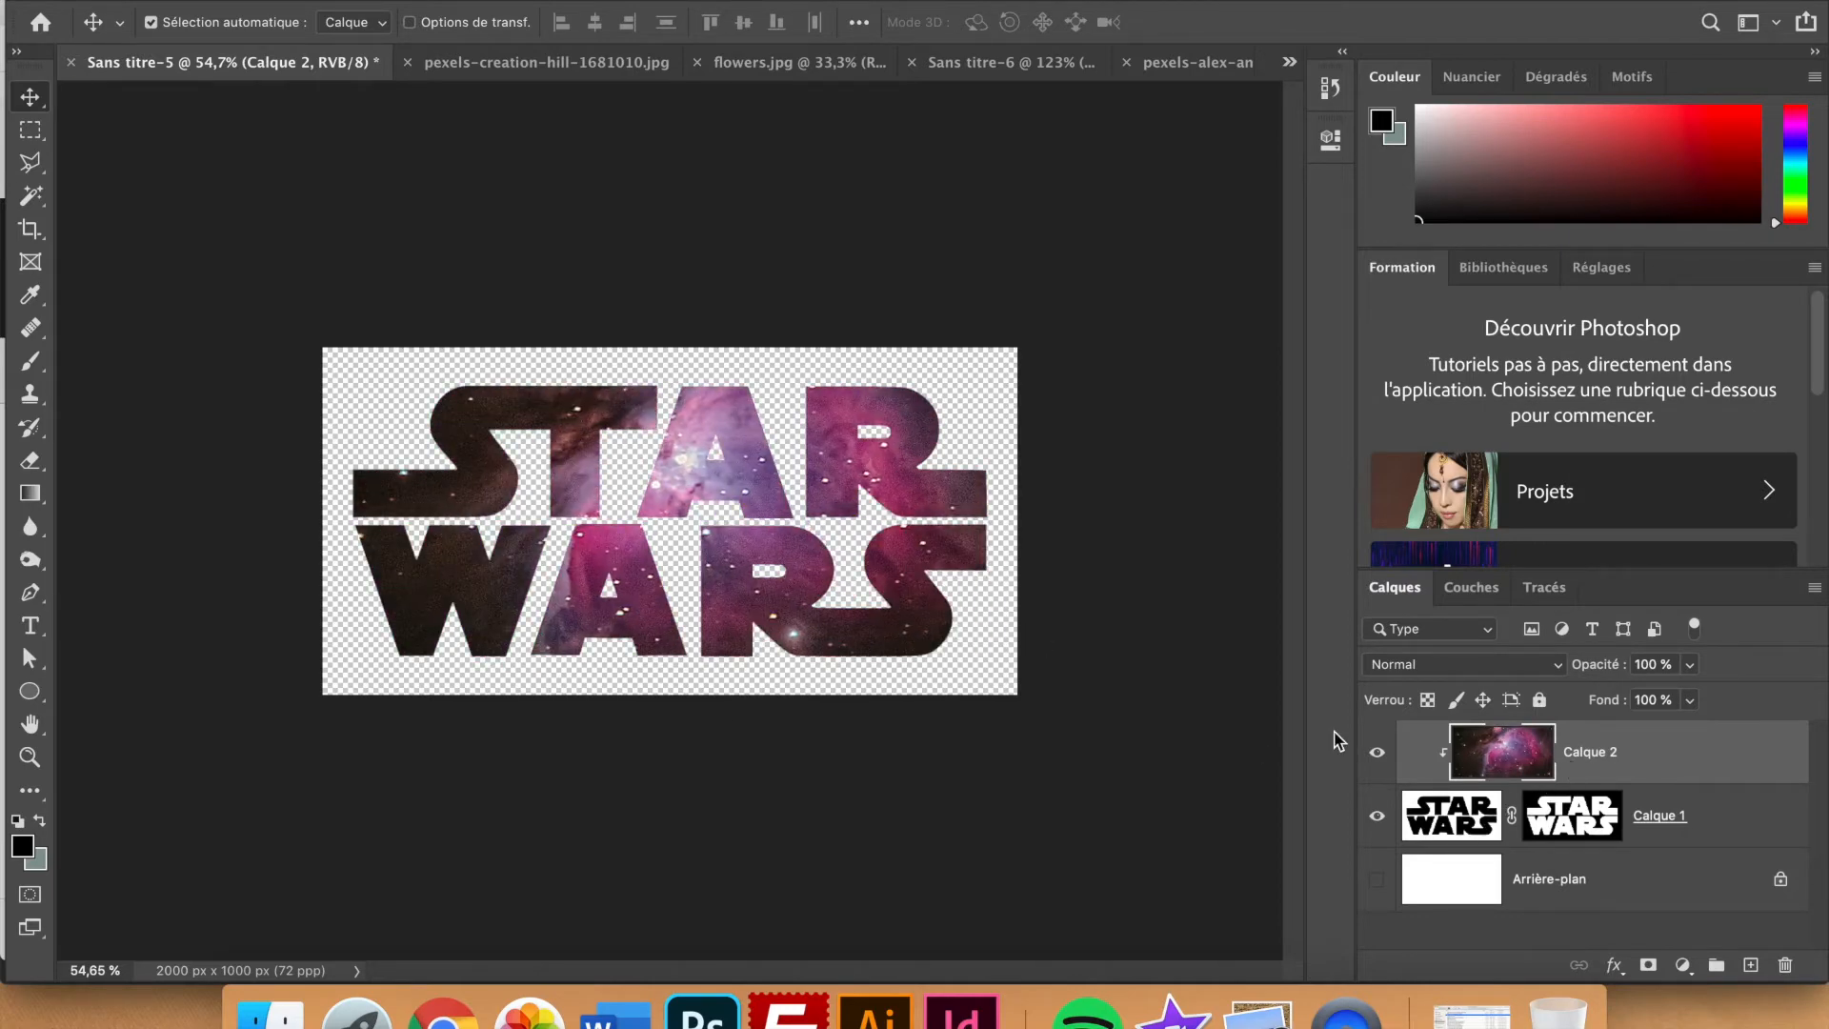
{"action": "scroll", "coordinate": [850, 636], "scroll_direction": "down", "scroll_amount": 3}
{"action": "key", "text": "ctrl+t"}
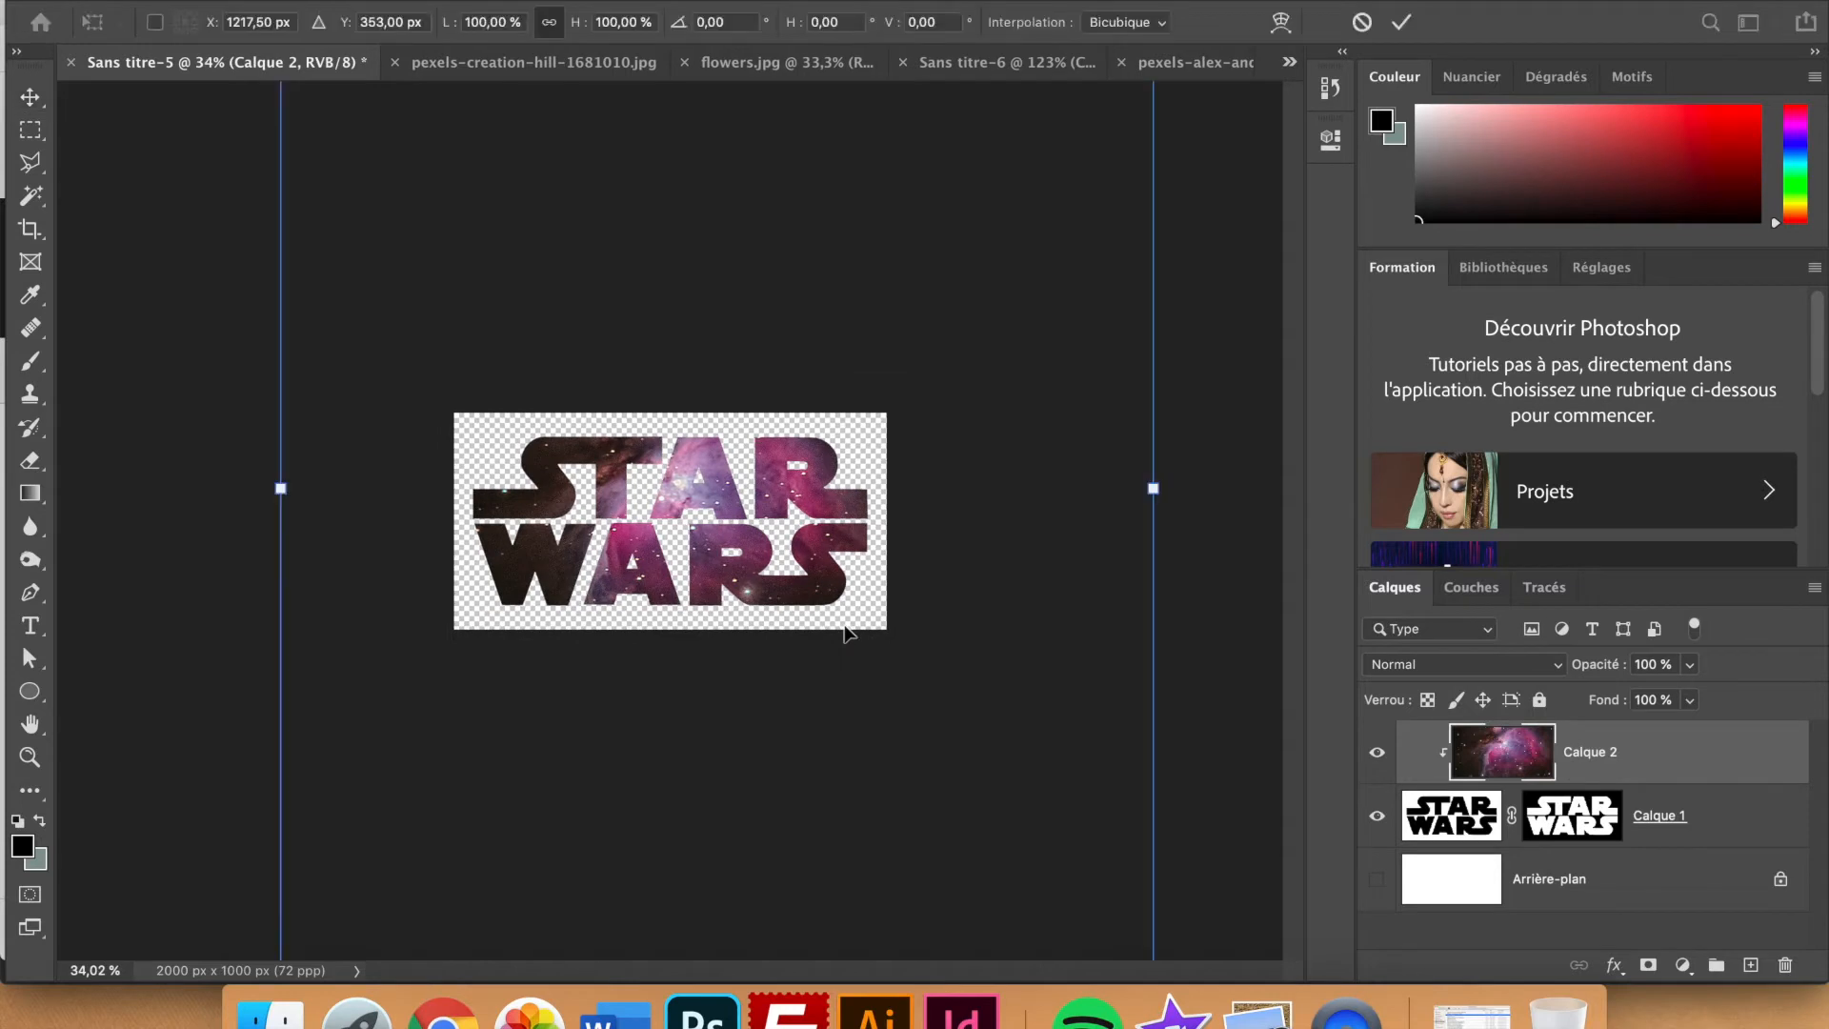
{"action": "scroll", "coordinate": [1038, 629], "scroll_direction": "down", "scroll_amount": 2}
{"action": "scroll", "coordinate": [1038, 631], "scroll_direction": "down", "scroll_amount": 1}
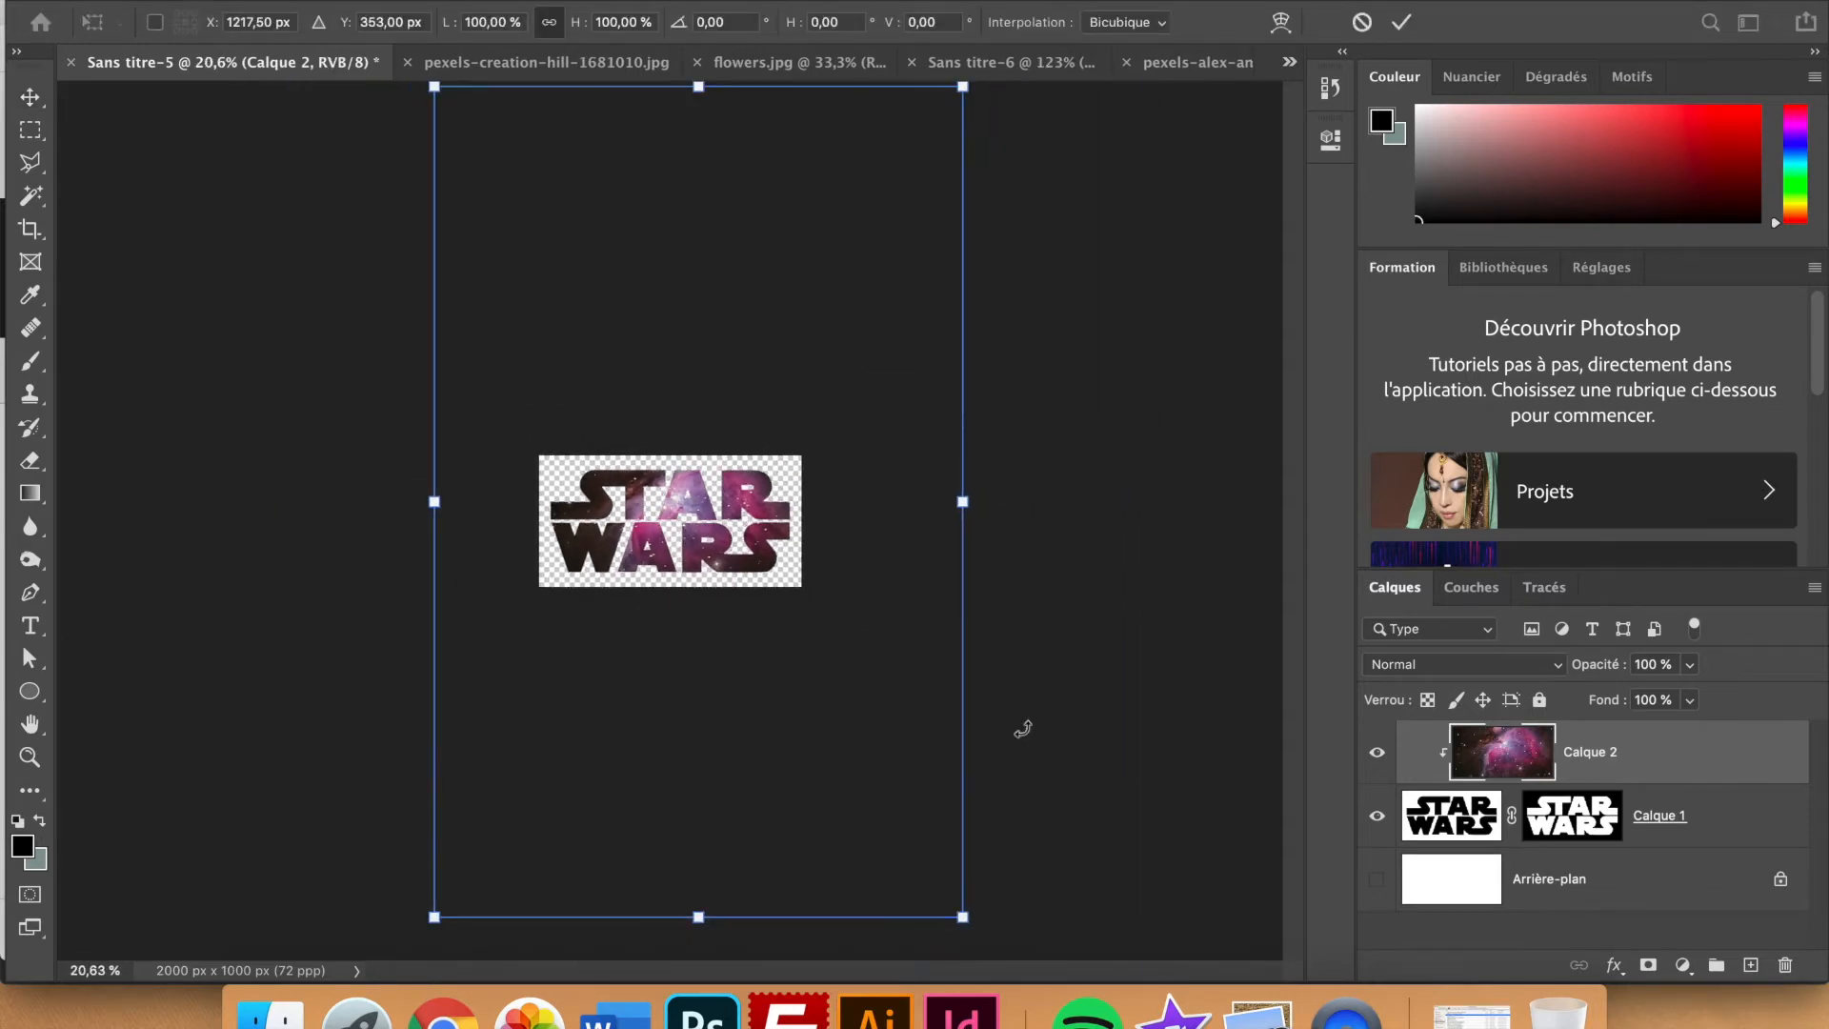
{"action": "left_click_drag", "start_coordinate": [964, 920], "coordinate": [782, 631]}
{"action": "left_click_drag", "start_coordinate": [600, 497], "coordinate": [655, 648]}
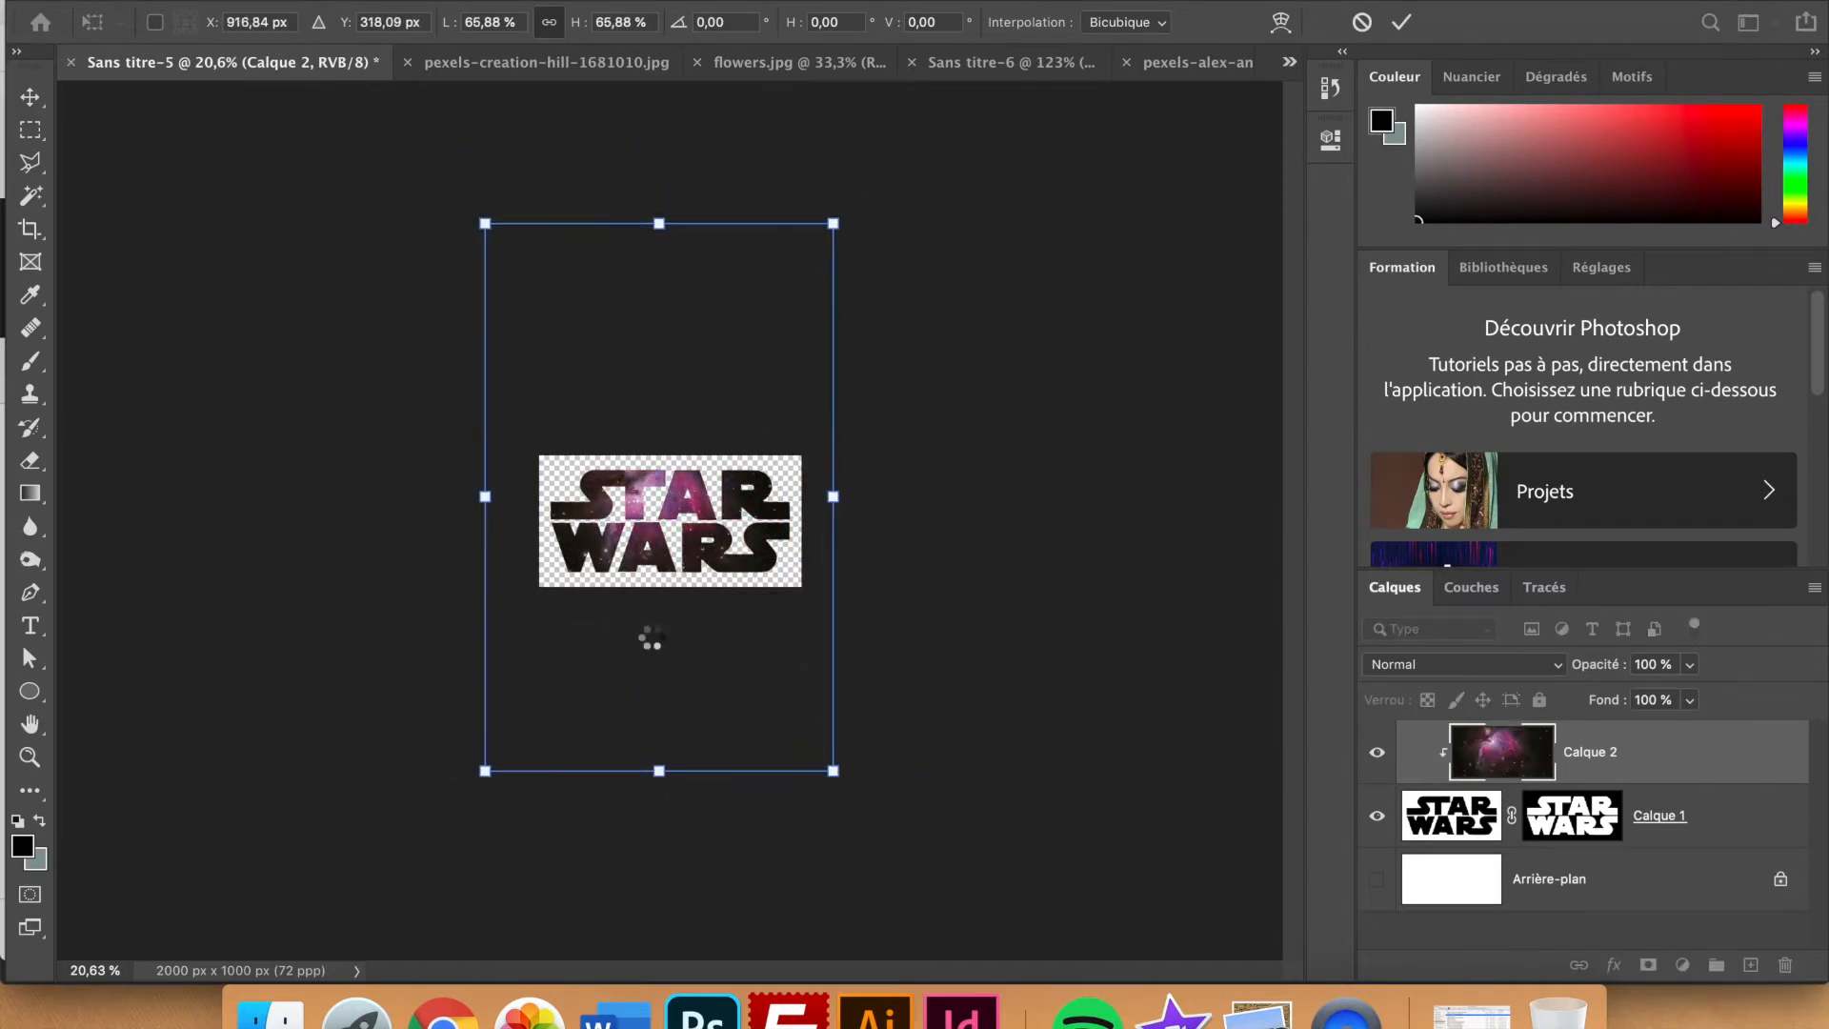
{"action": "key", "text": "Return"}
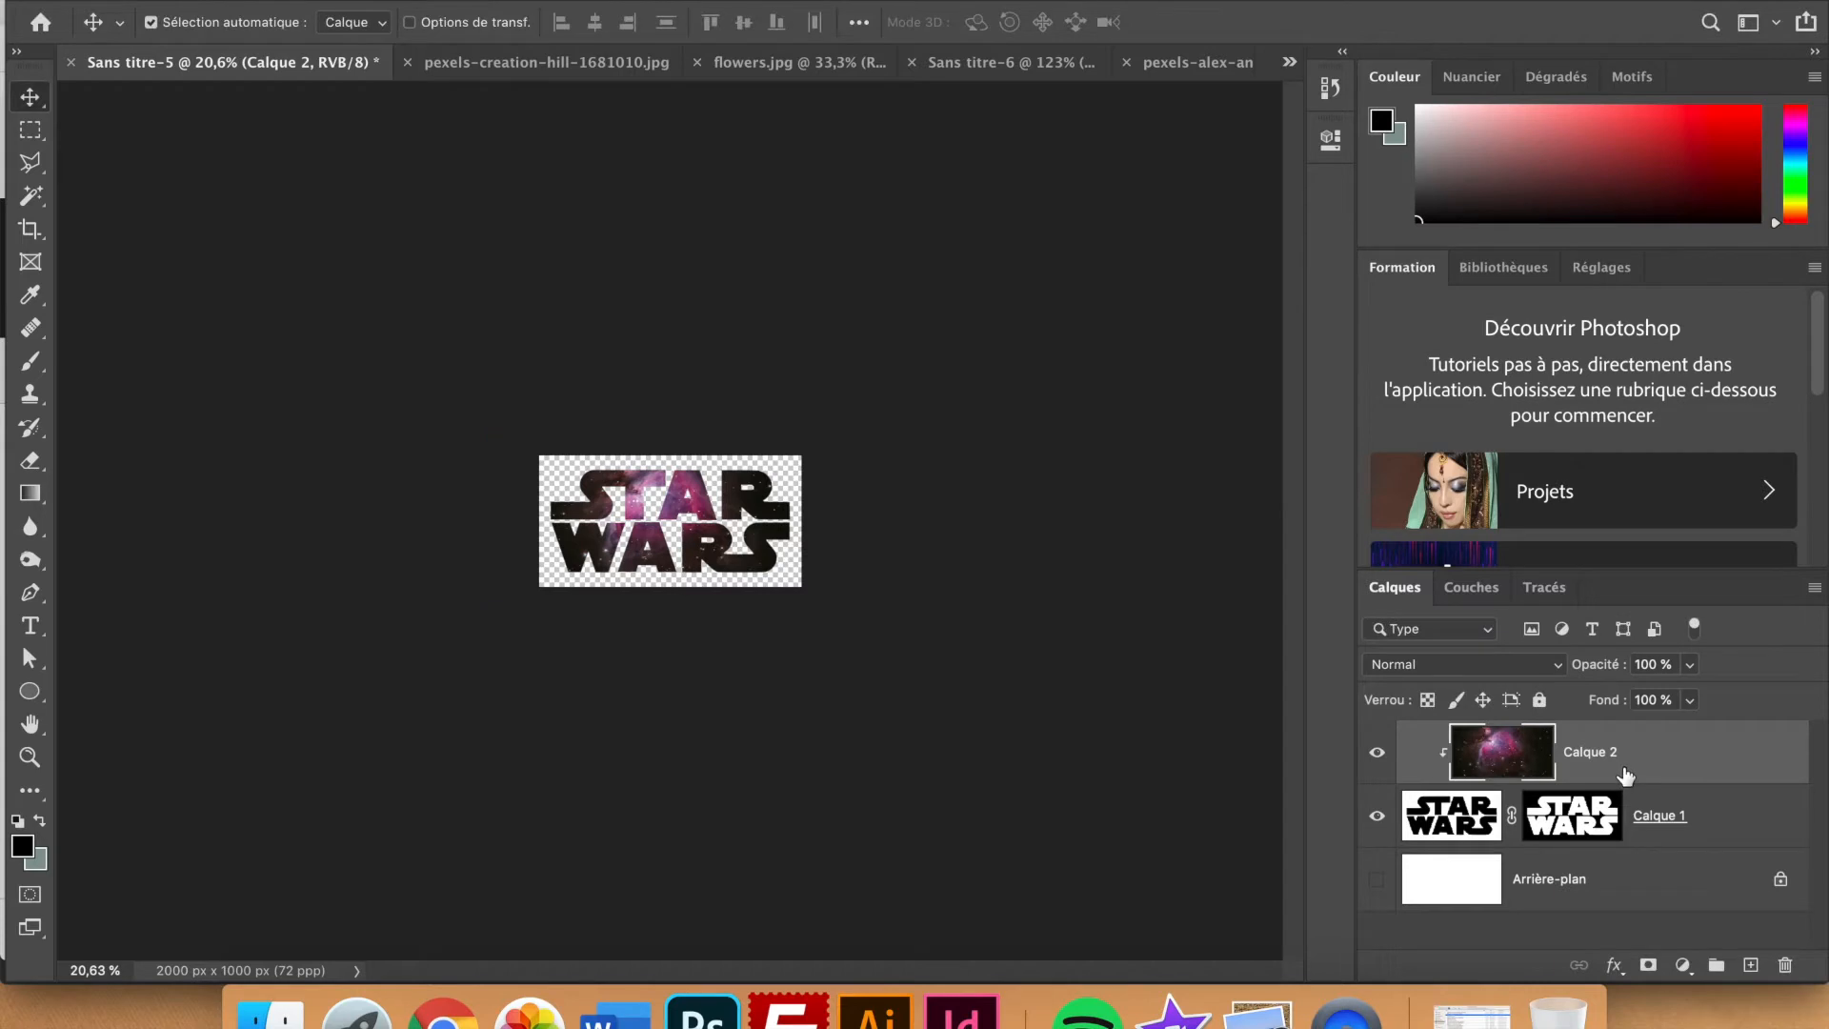
- Toggle the nebula layer's clipping mask off and on over Calque 1, leaving the layer clipped
{"action": "left_click", "coordinate": [1609, 770], "text": "alt"}
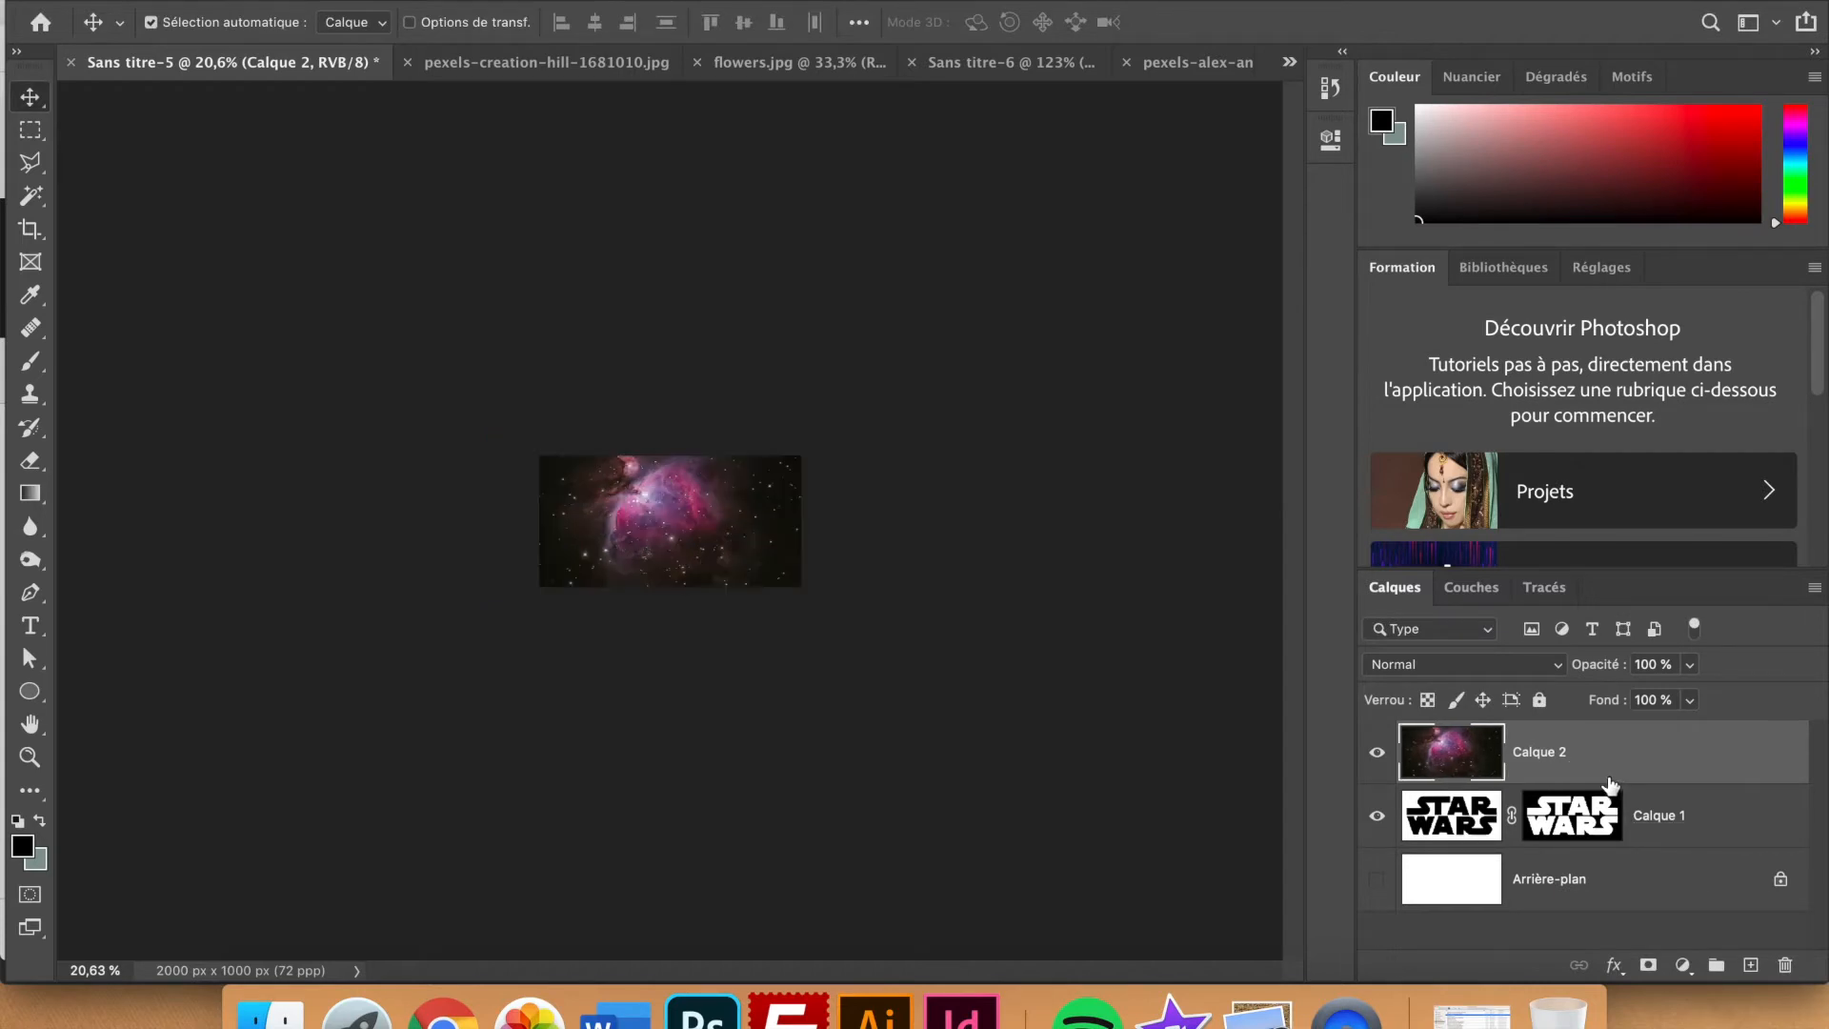
{"action": "left_click", "coordinate": [1469, 821]}
{"action": "left_click", "coordinate": [1537, 776]}
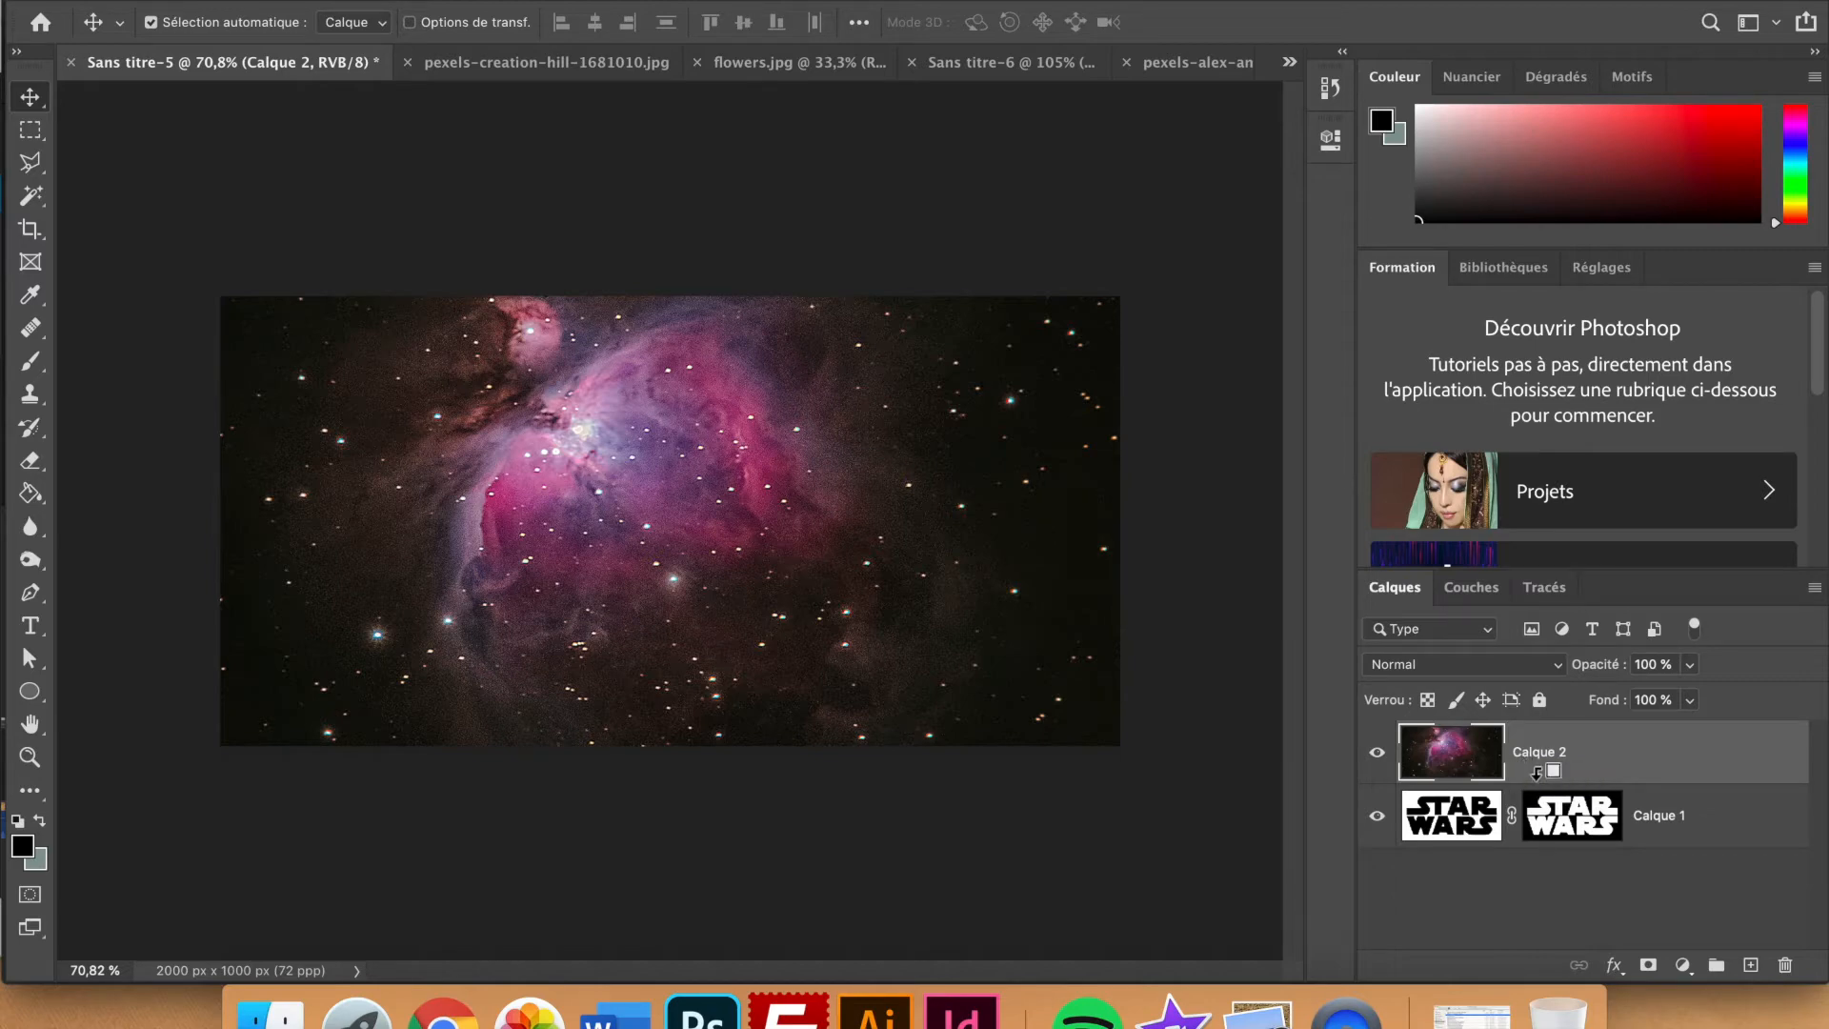
{"action": "left_click", "coordinate": [1536, 772], "text": "alt"}
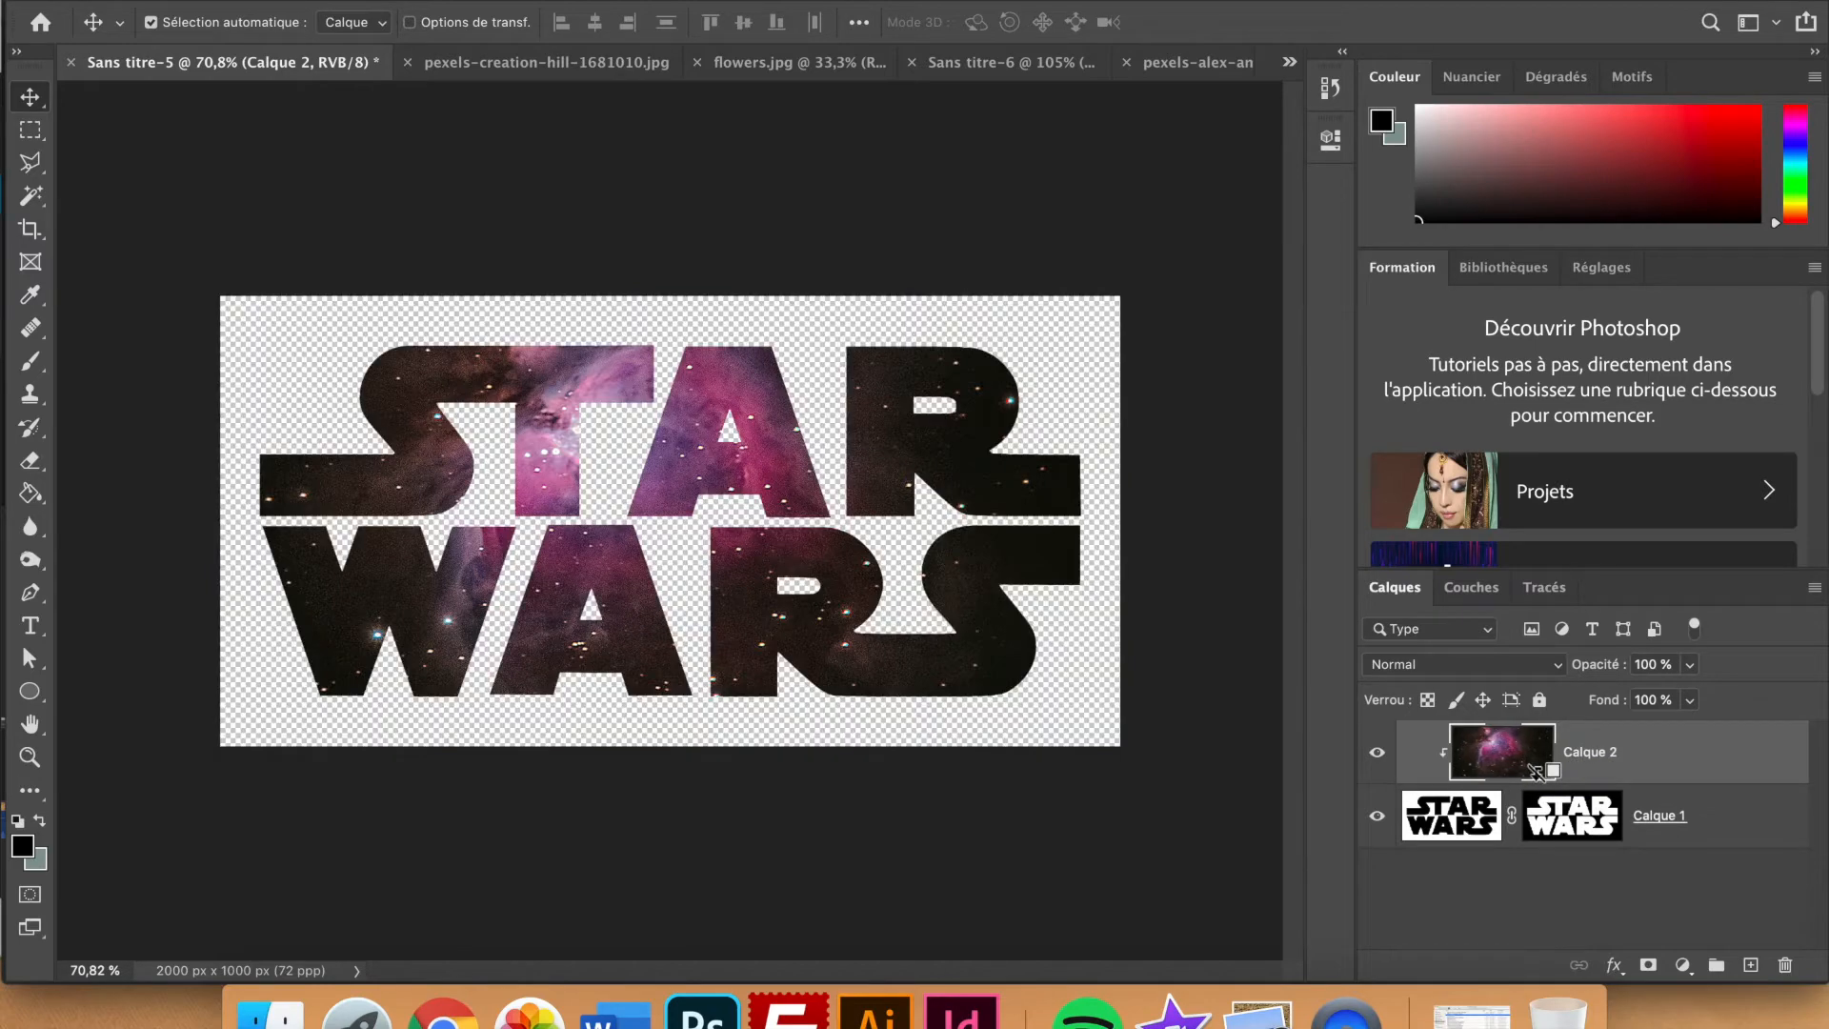
{"action": "left_click", "coordinate": [1535, 772], "text": "alt"}
{"action": "left_click", "coordinate": [1535, 772], "text": "alt"}
{"action": "left_click", "coordinate": [1535, 772], "text": "alt"}
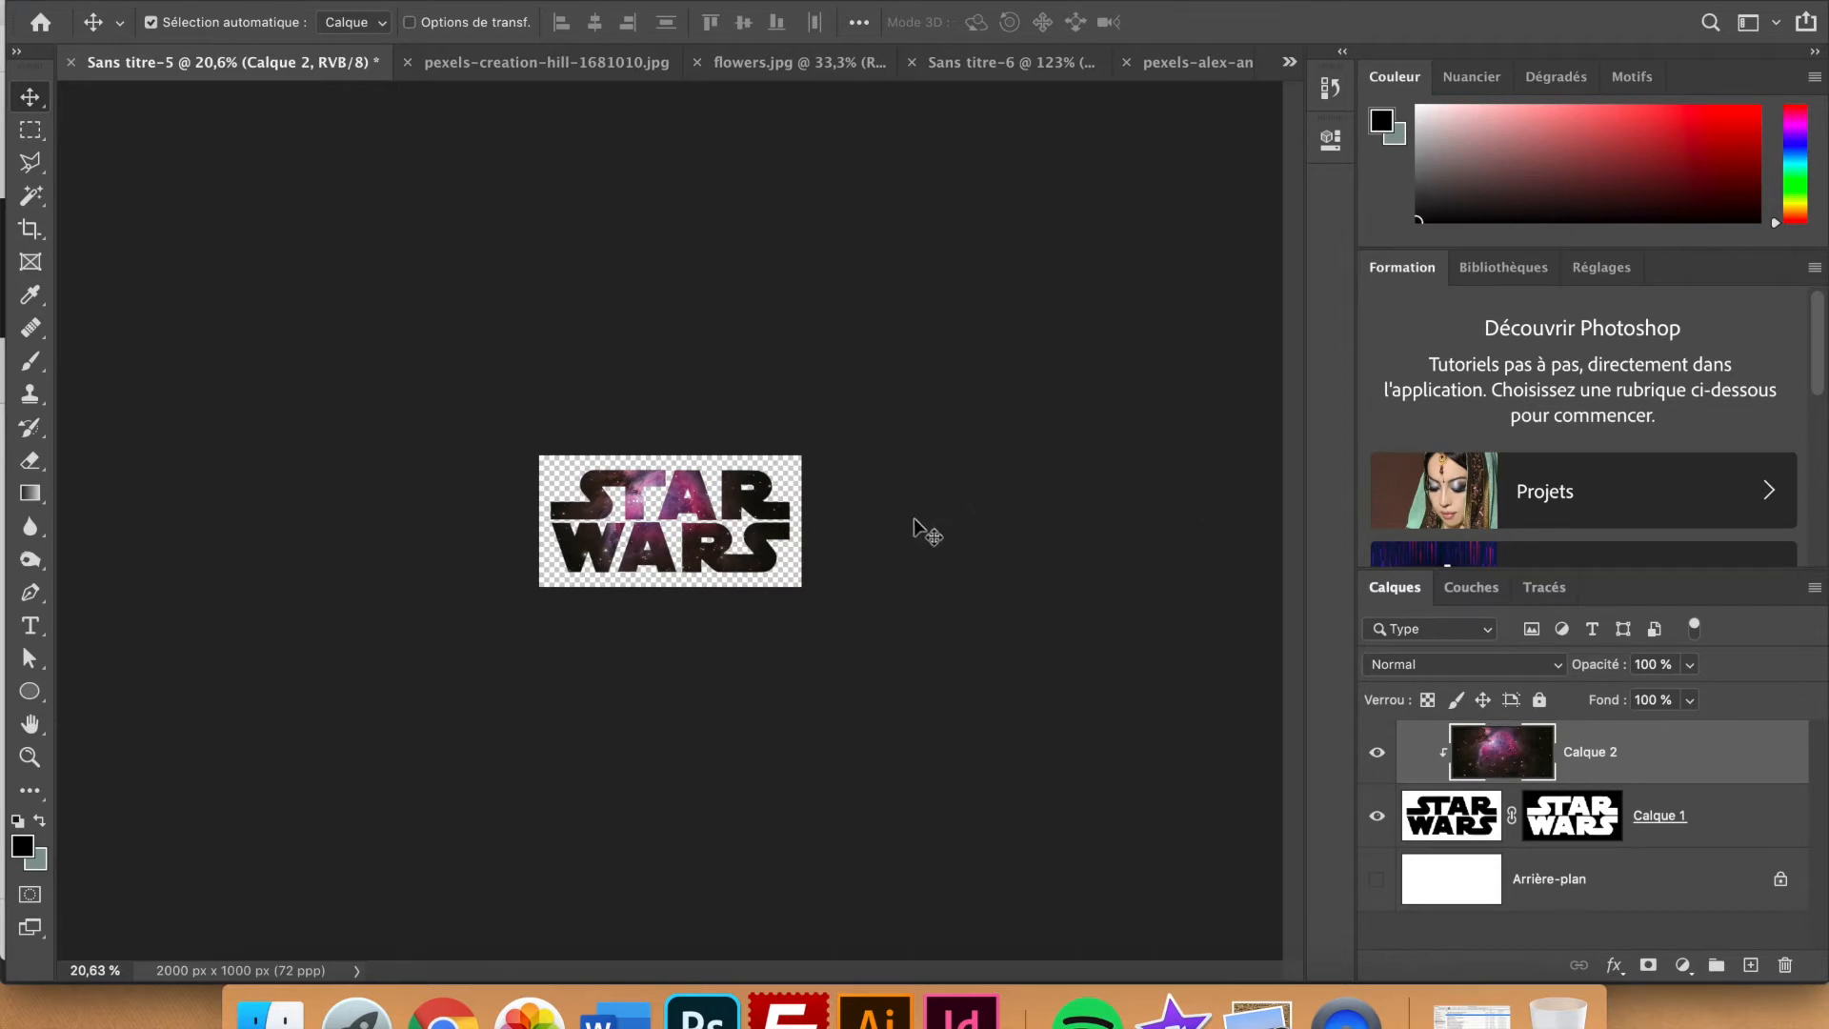
- Make the Arrière-plan layer visible and fill it with black using the Paint Bucket tool
{"action": "scroll", "coordinate": [726, 560], "scroll_direction": "up", "scroll_amount": 5}
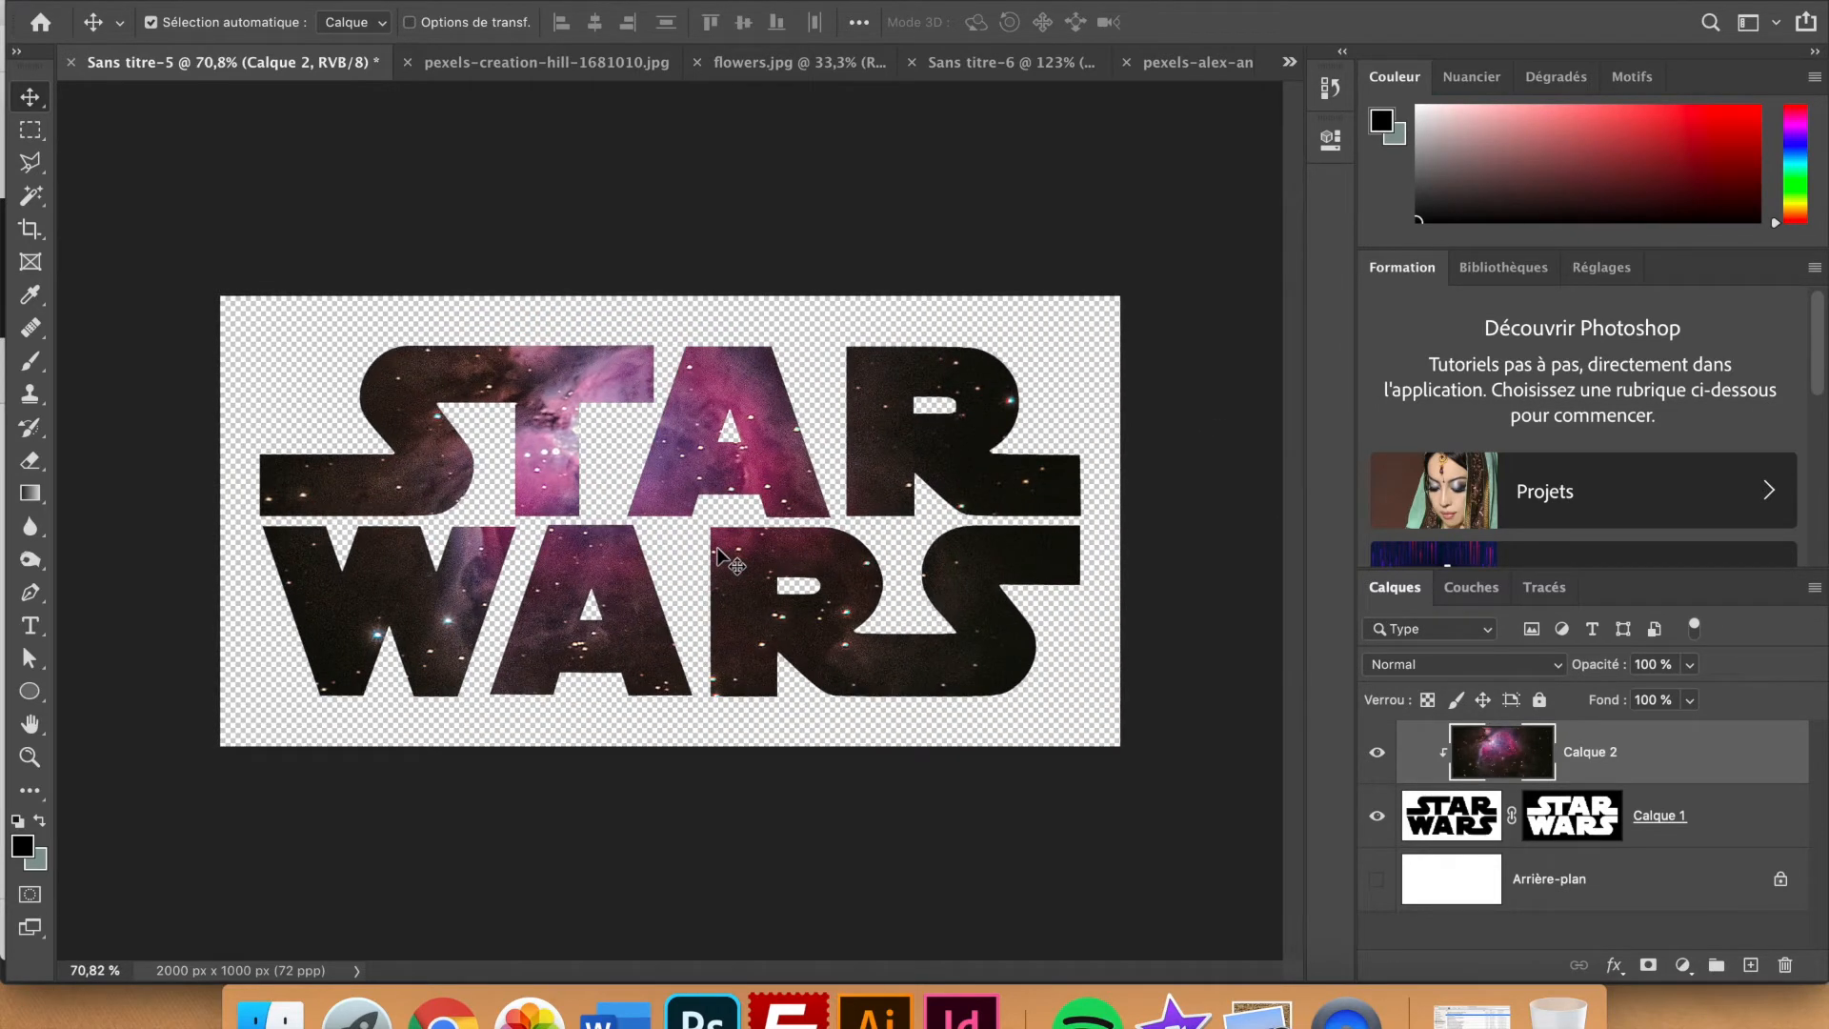
{"action": "left_click", "coordinate": [1558, 895]}
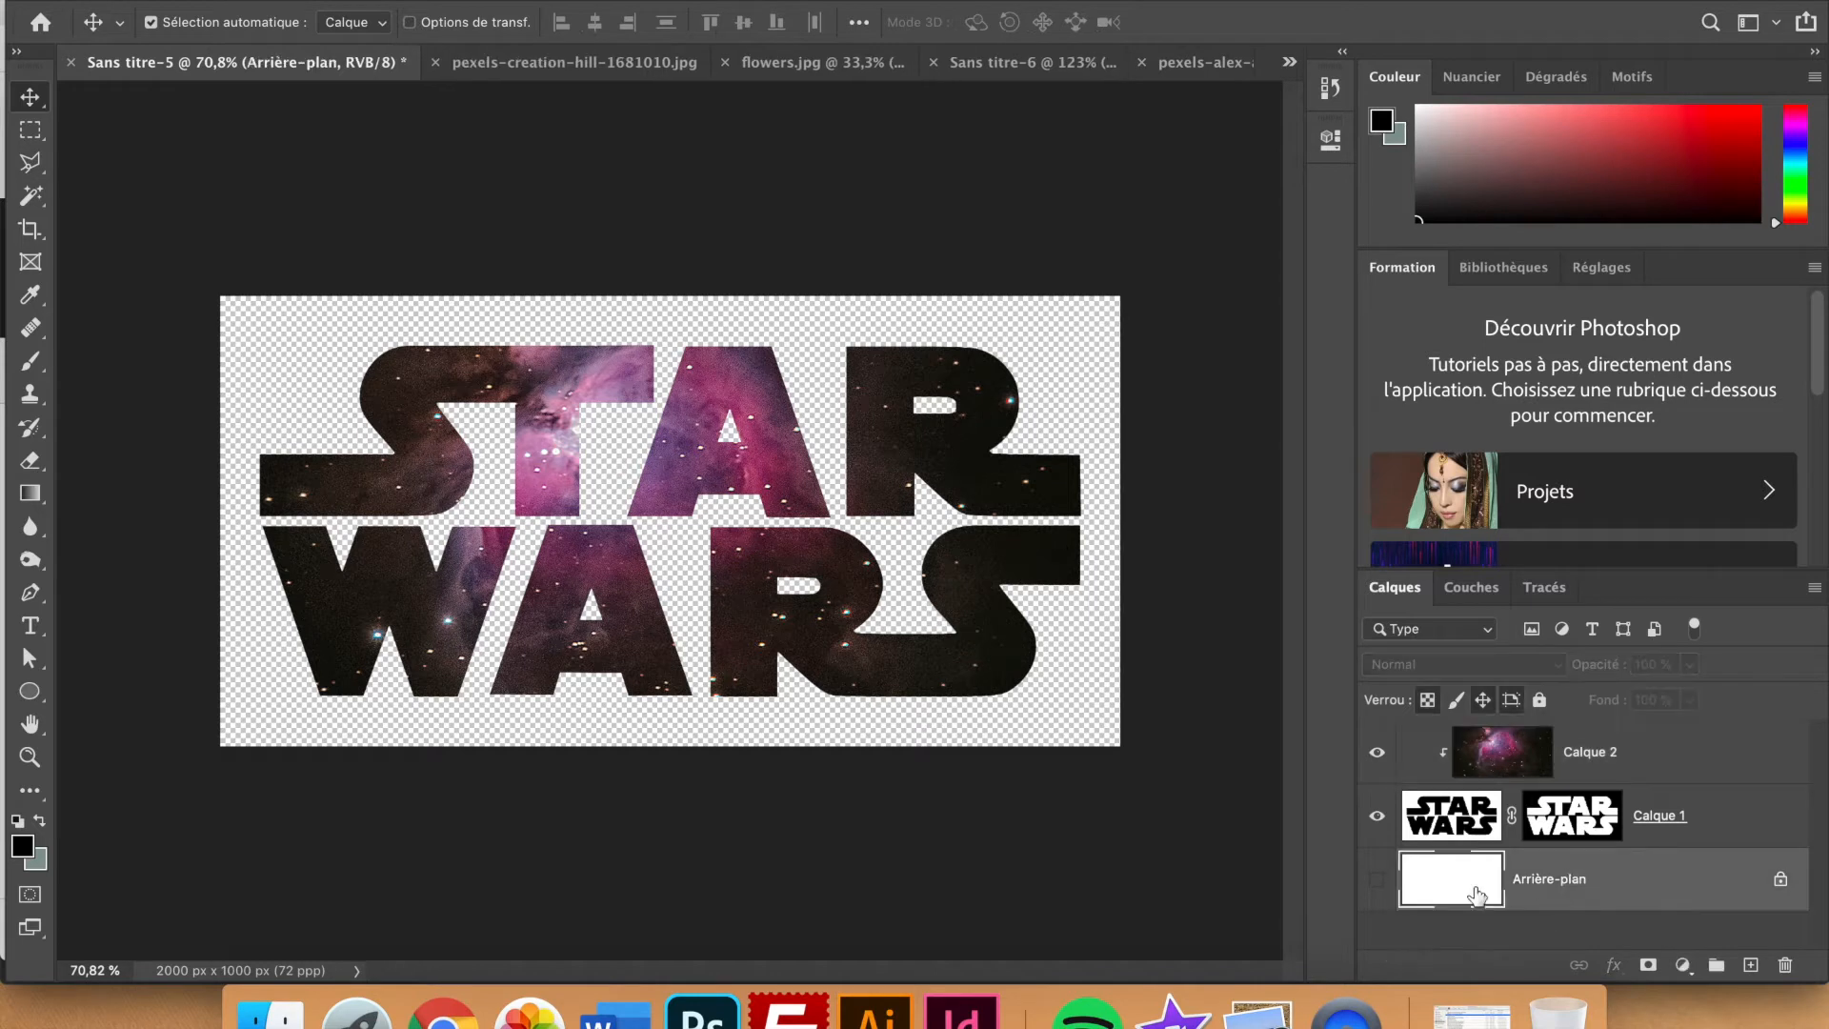
{"action": "left_click", "coordinate": [1375, 881]}
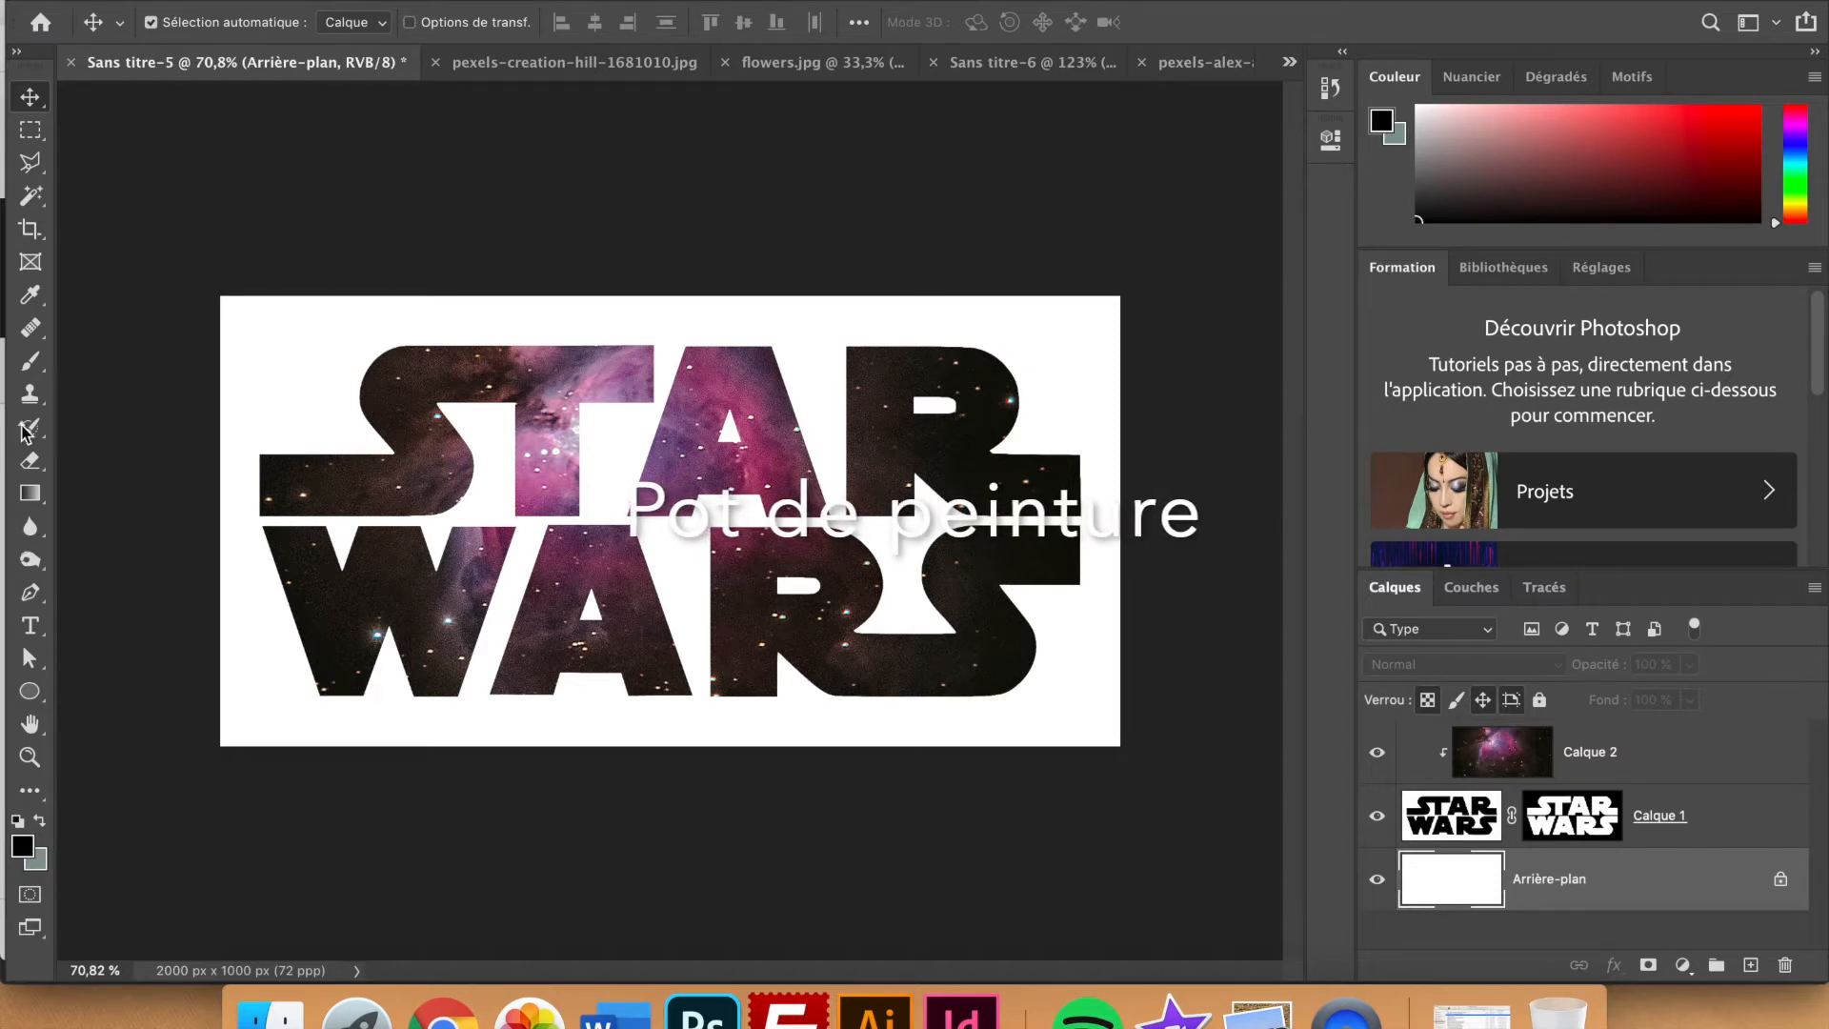
{"action": "left_click", "coordinate": [30, 496]}
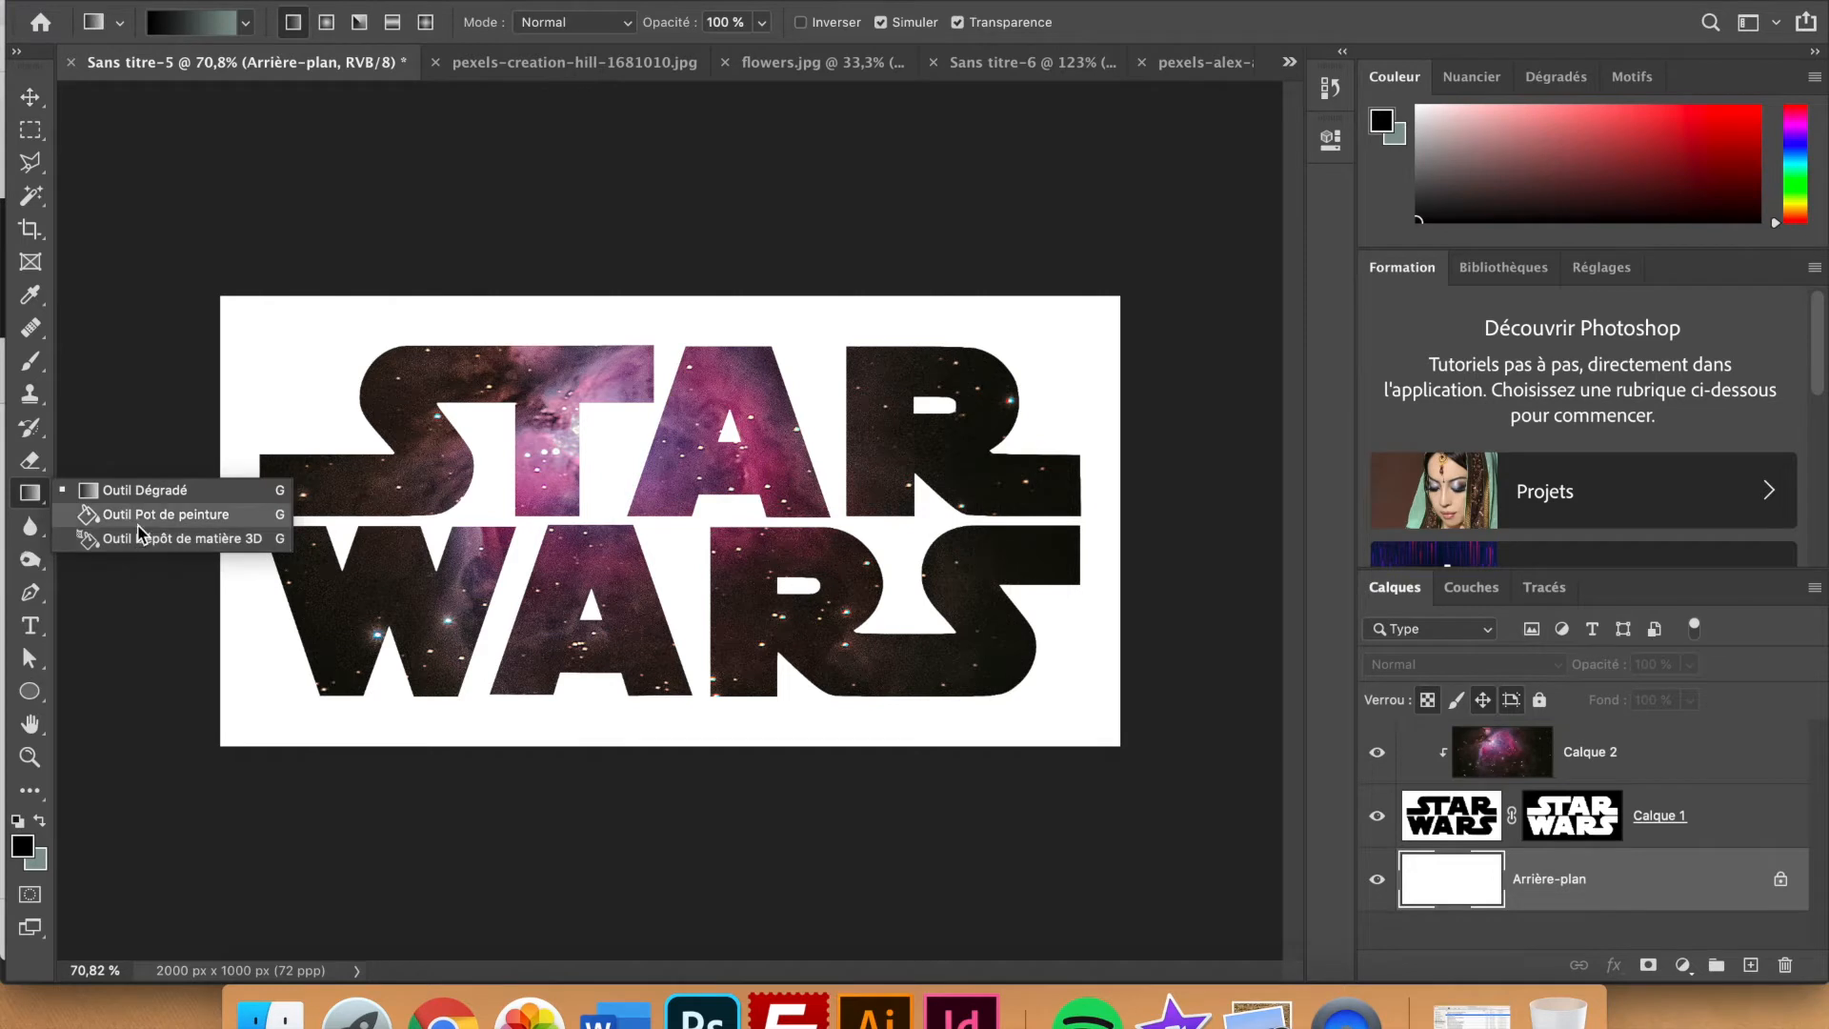
{"action": "left_click", "coordinate": [143, 515]}
{"action": "left_click", "coordinate": [276, 394]}
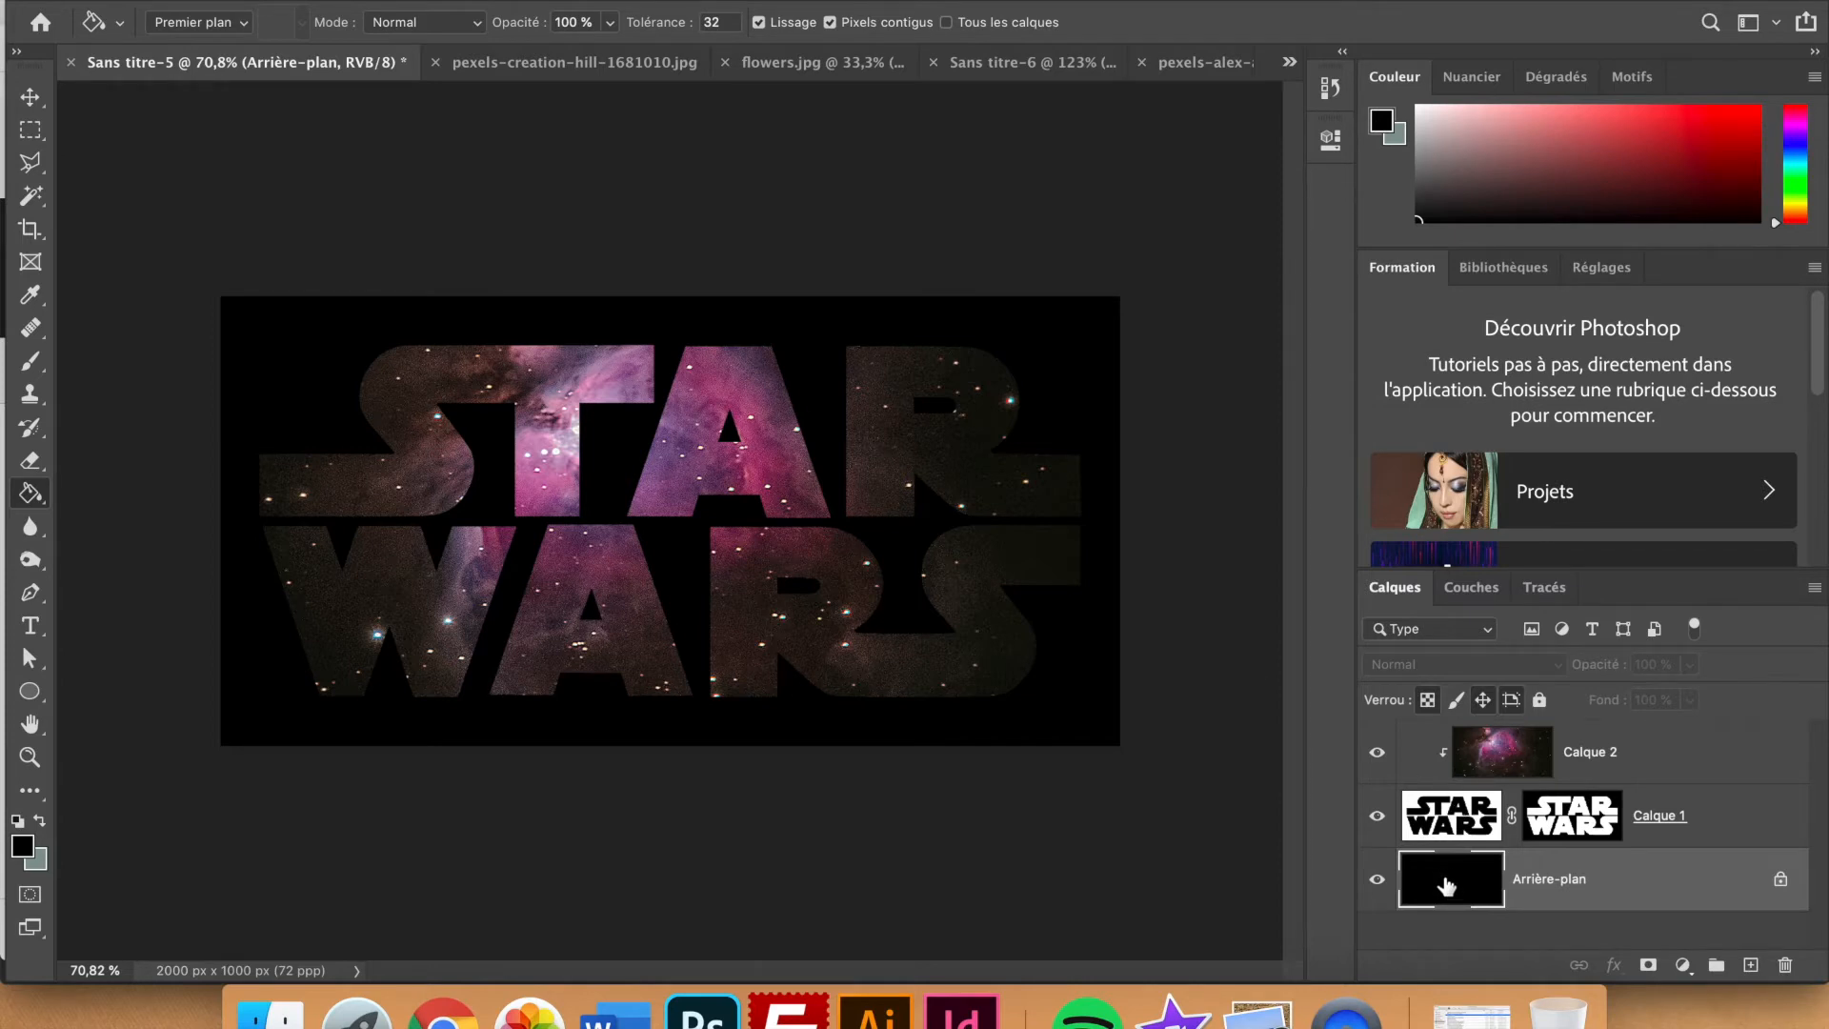
{"action": "left_click", "coordinate": [1462, 826]}
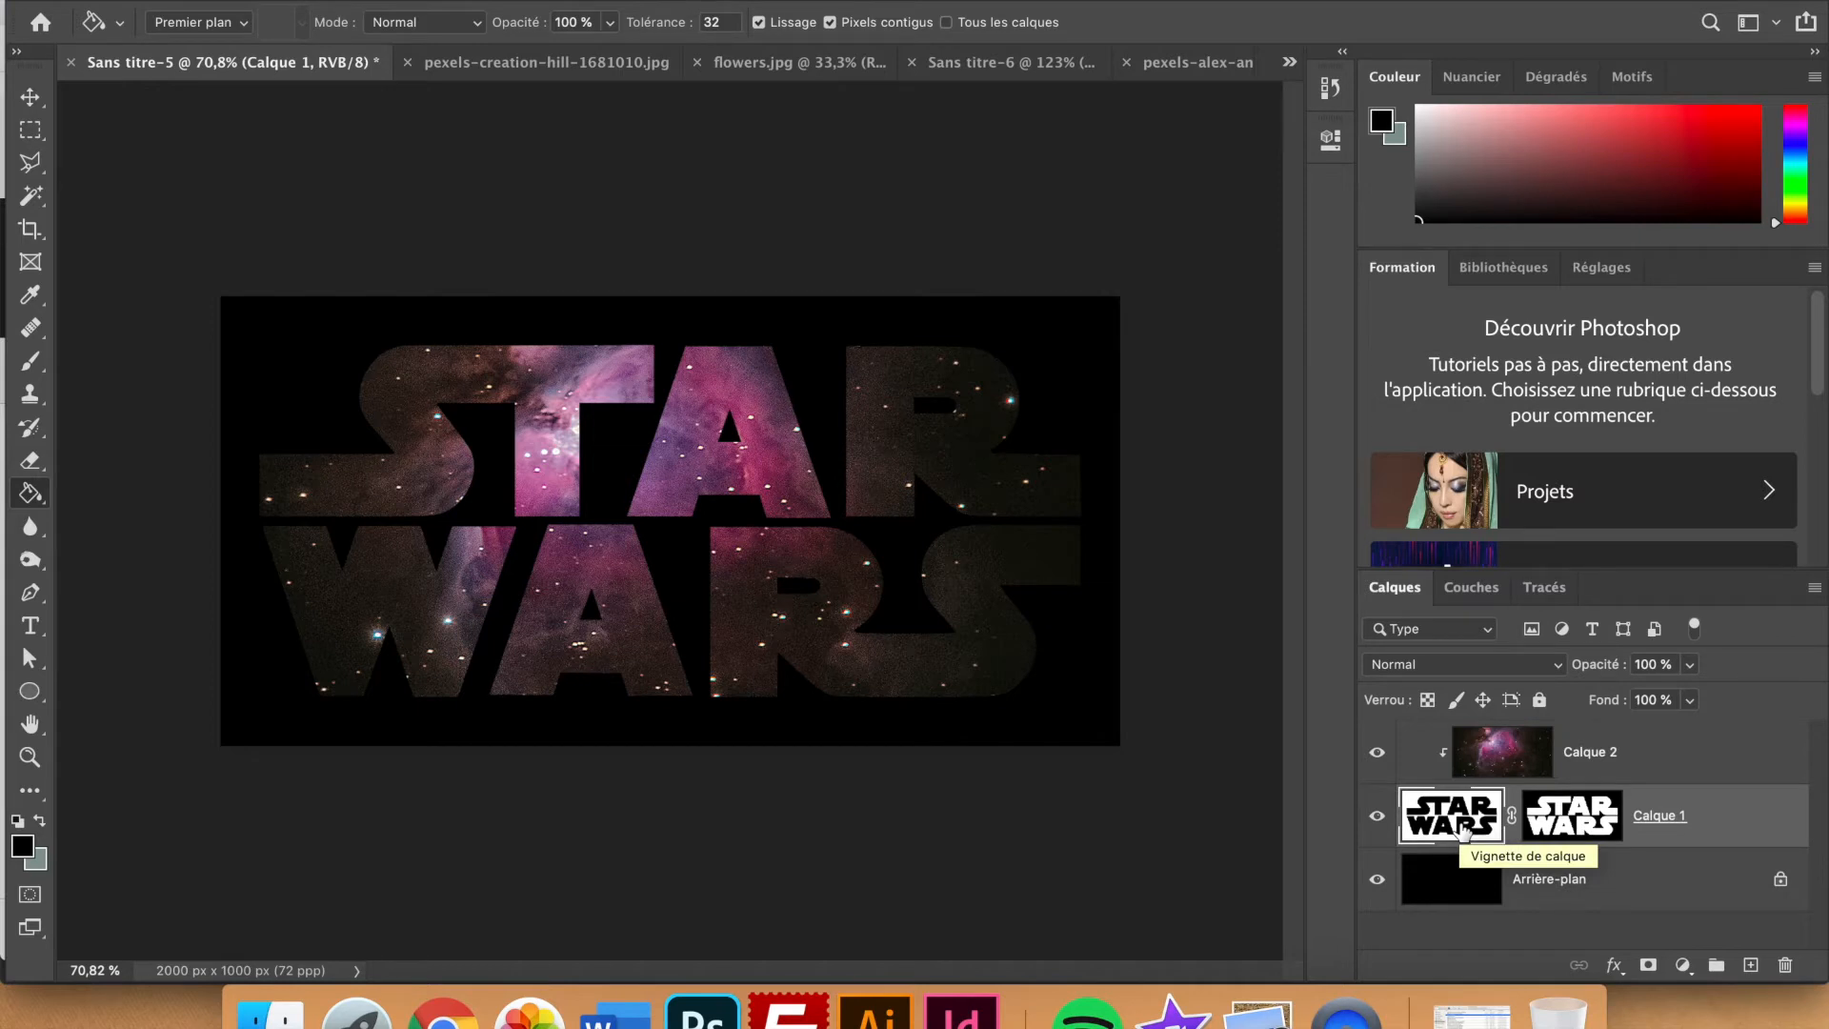
{"action": "left_click", "coordinate": [1603, 833]}
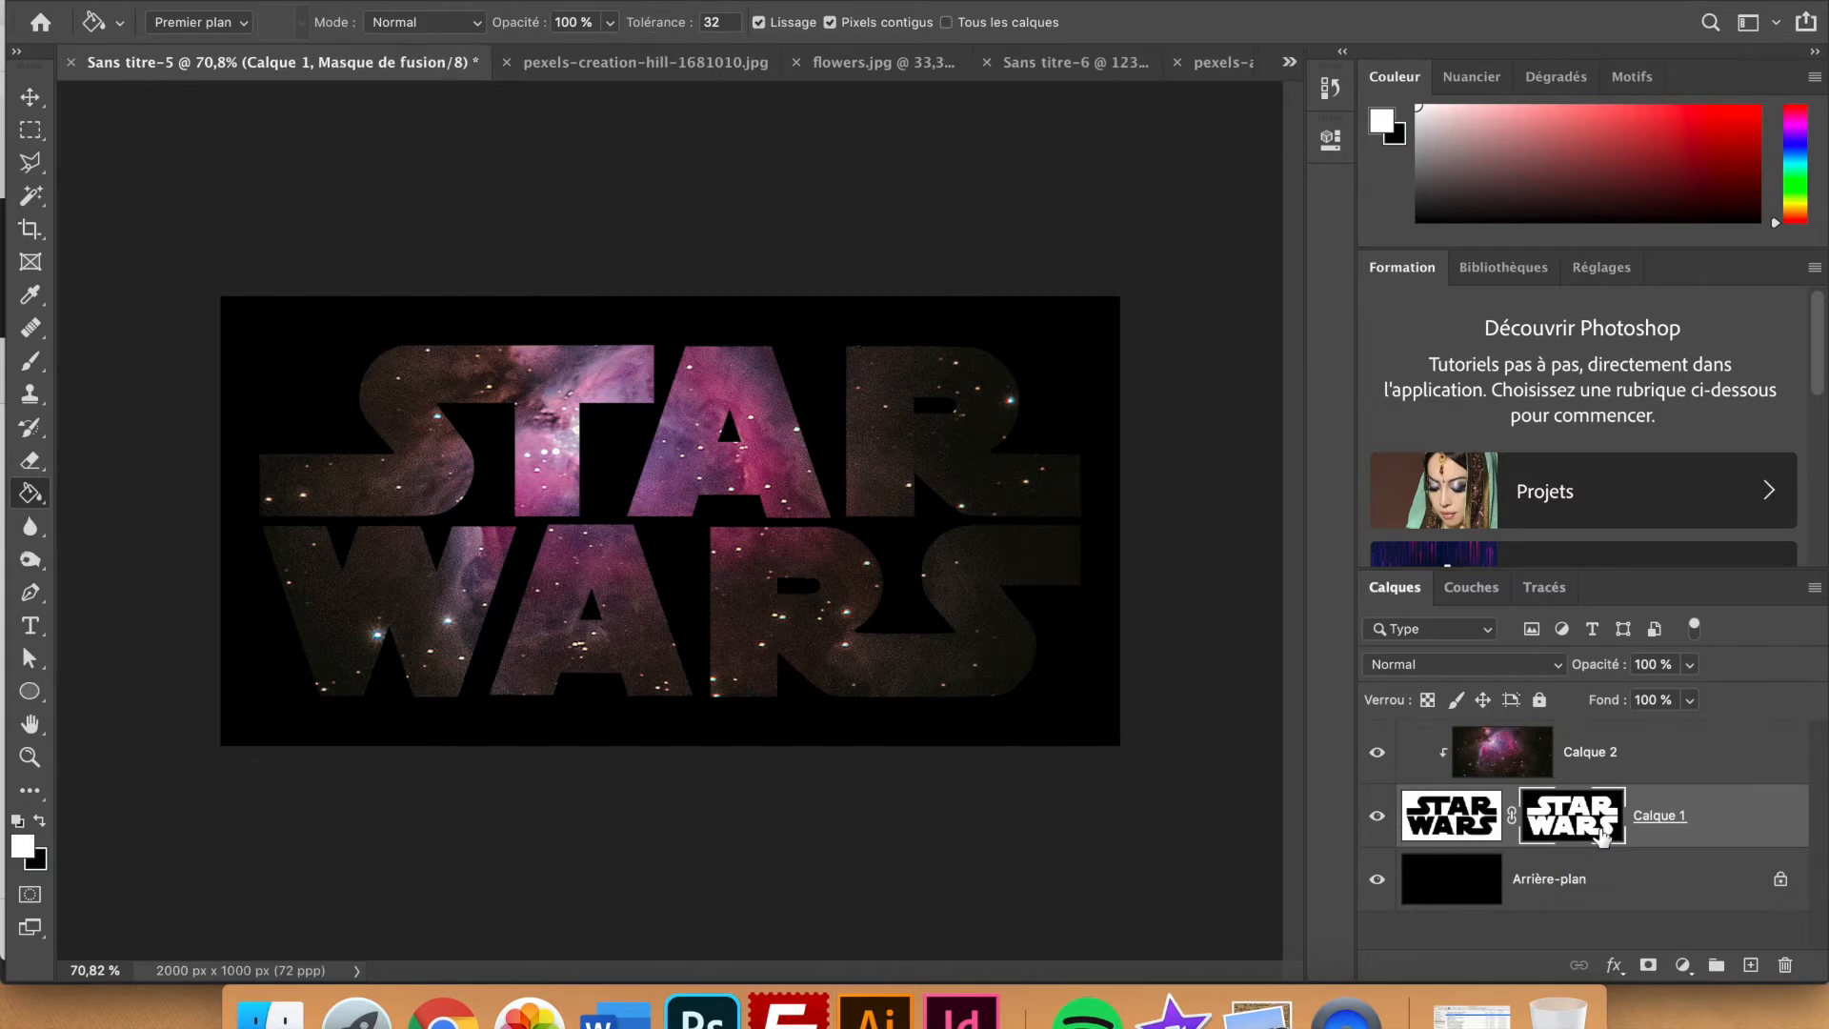
{"action": "left_click", "coordinate": [1657, 755]}
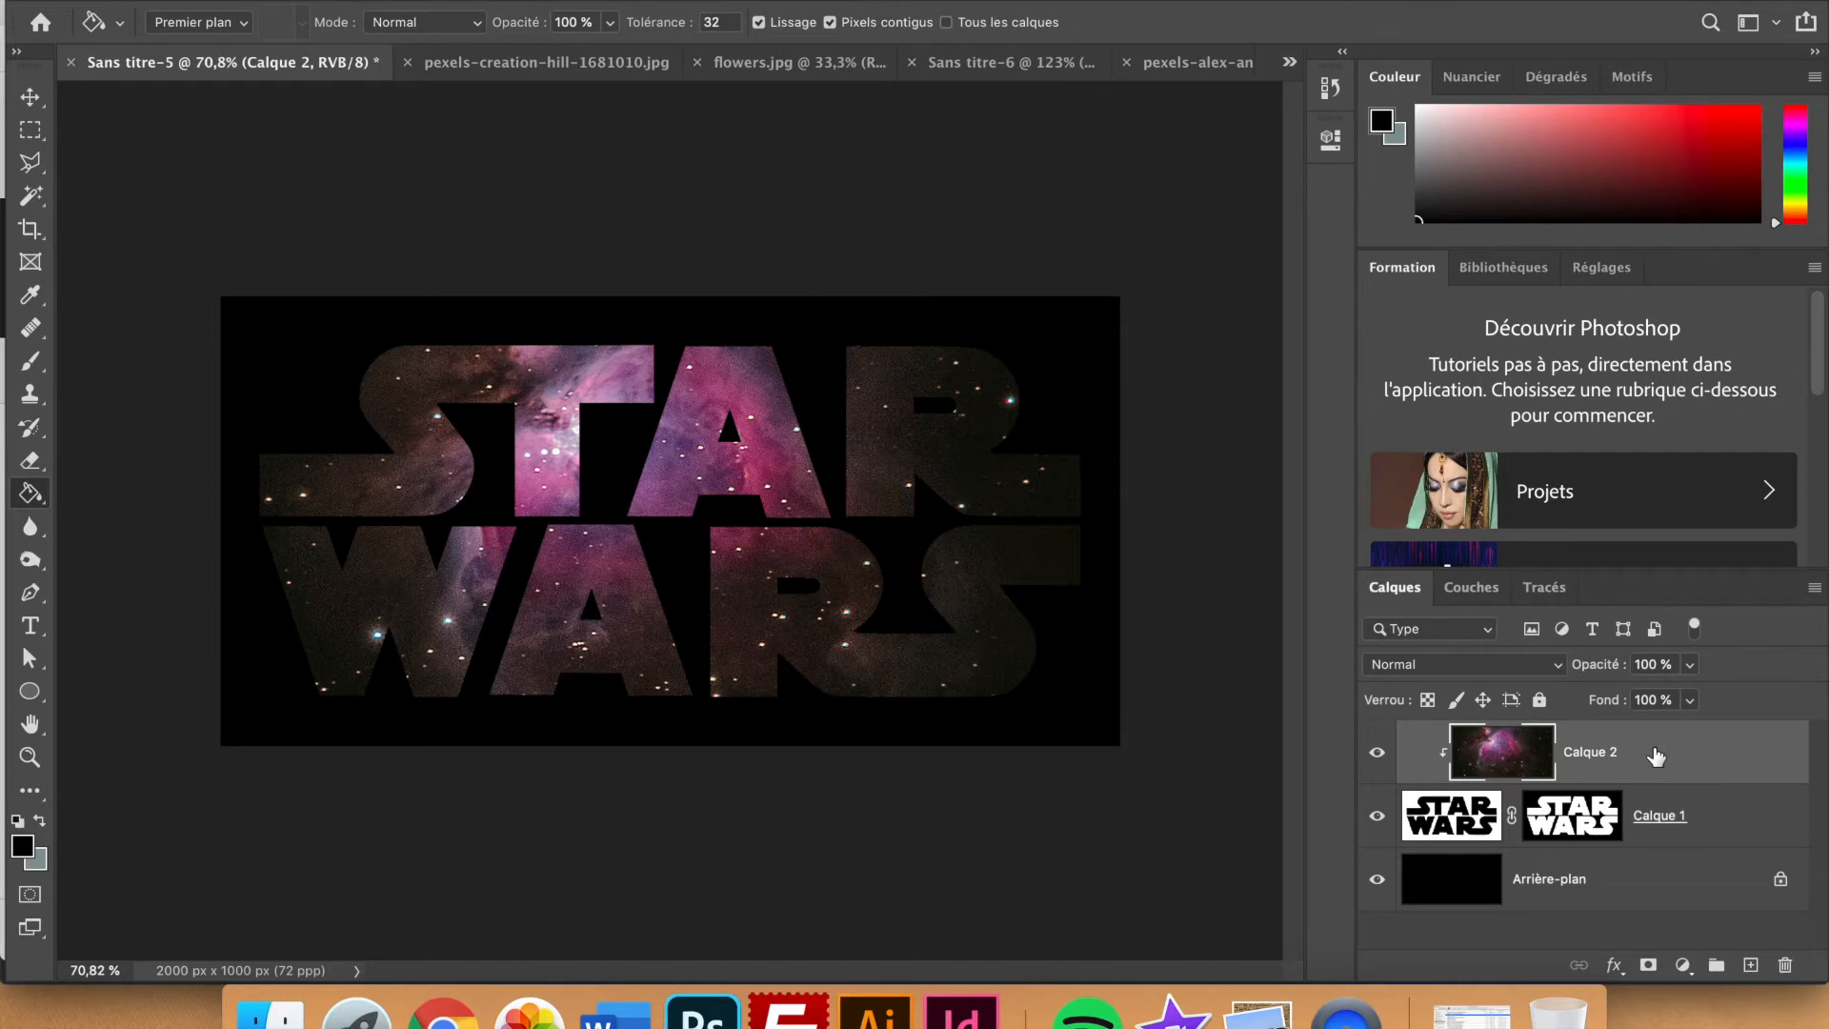
- Open the blending options of the Calque 1 layer and move the dialog aside to keep the lettering in view
{"action": "left_click", "coordinate": [1432, 820]}
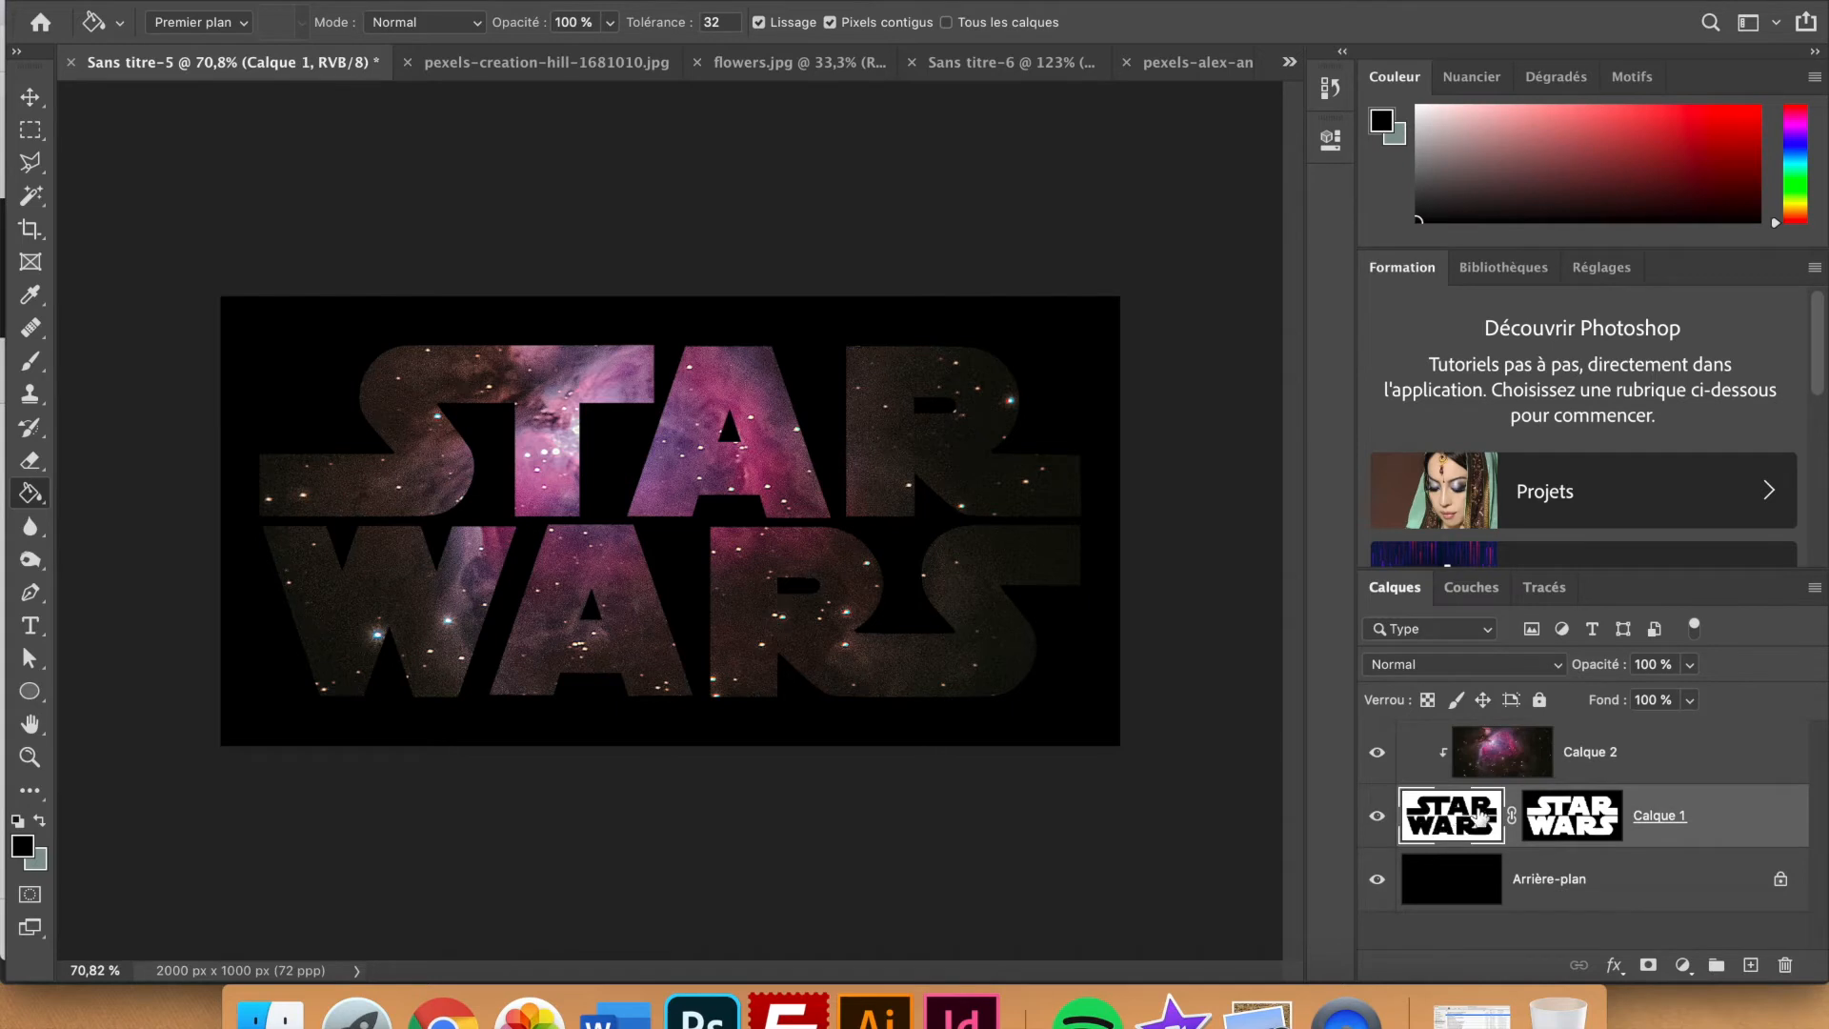
{"action": "left_click", "coordinate": [1614, 966]}
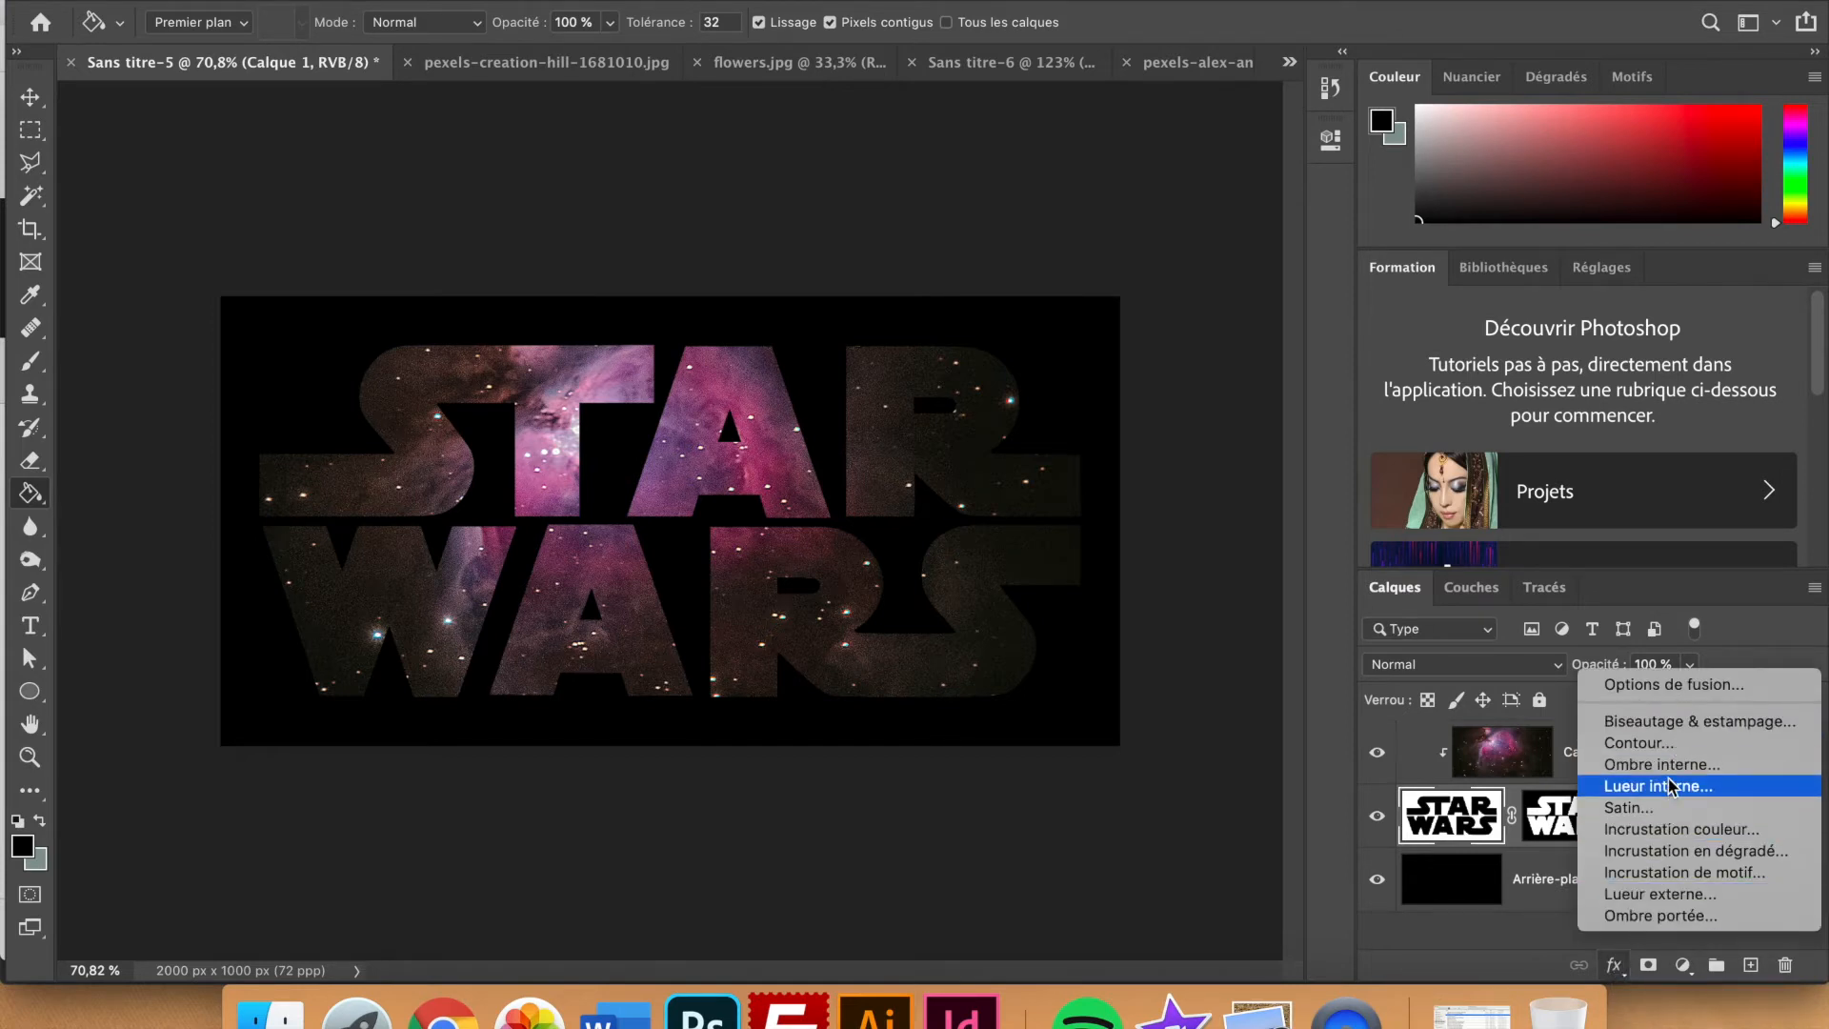
{"action": "left_click", "coordinate": [1704, 695]}
{"action": "mouse_move", "coordinate": [971, 116]}
{"action": "left_mouse_down"}
{"action": "mouse_move", "coordinate": [1050, 127]}
{"action": "mouse_move", "coordinate": [983, 127]}
{"action": "left_mouse_up"}
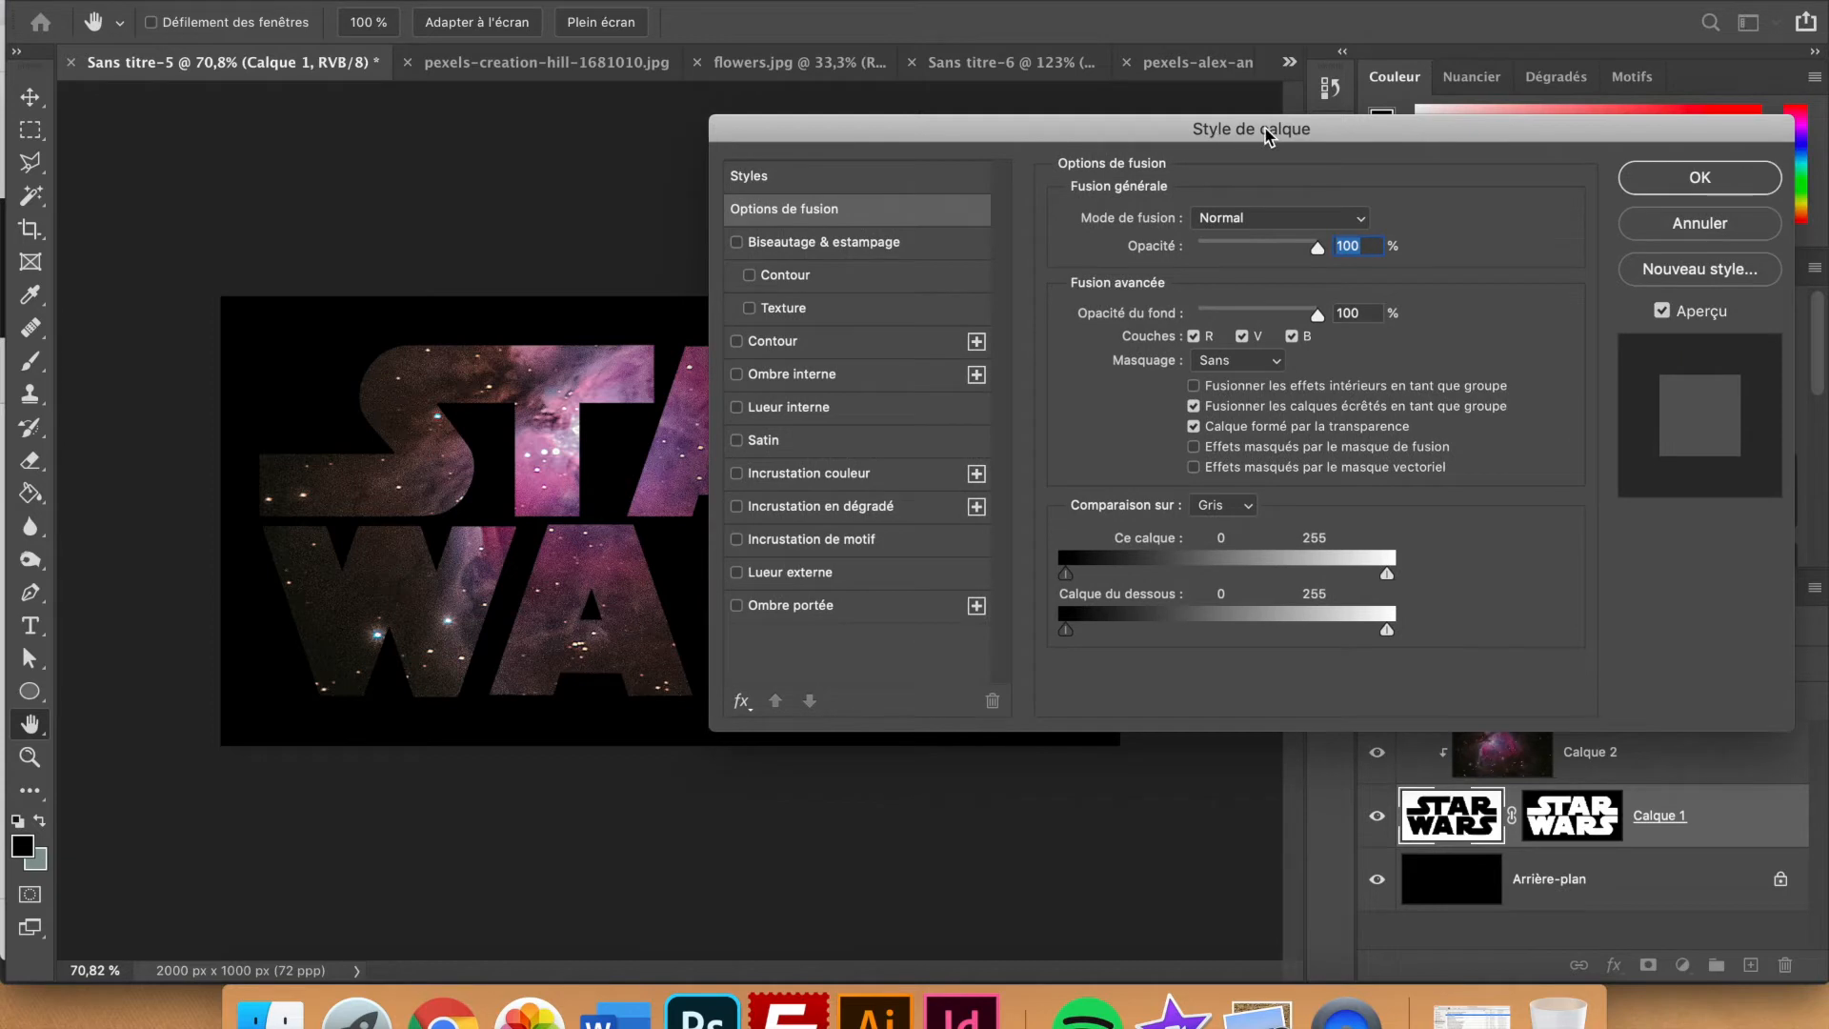
{"action": "left_click_drag", "start_coordinate": [1000, 126], "coordinate": [1154, 129]}
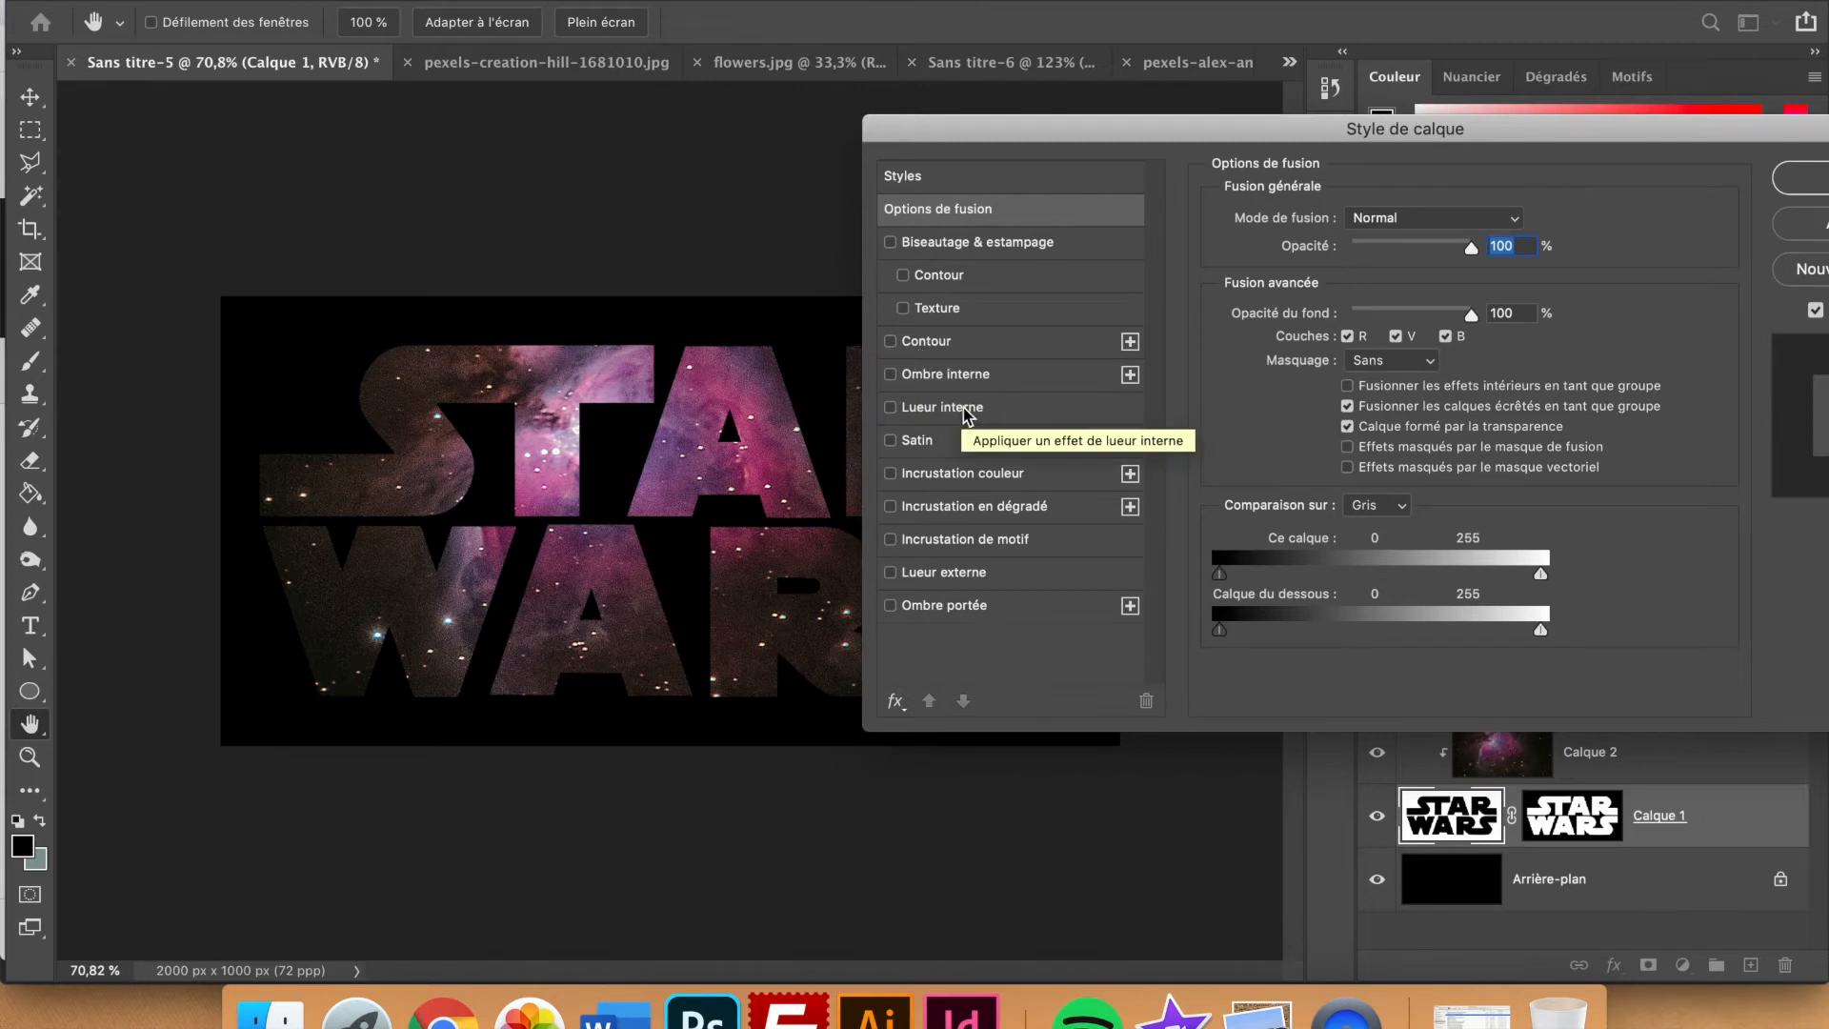
- Try a pattern overlay on Calque 1 in Normal mode with the flamingo and leopard patterns, and switch the overlay off
{"action": "left_click", "coordinate": [938, 541]}
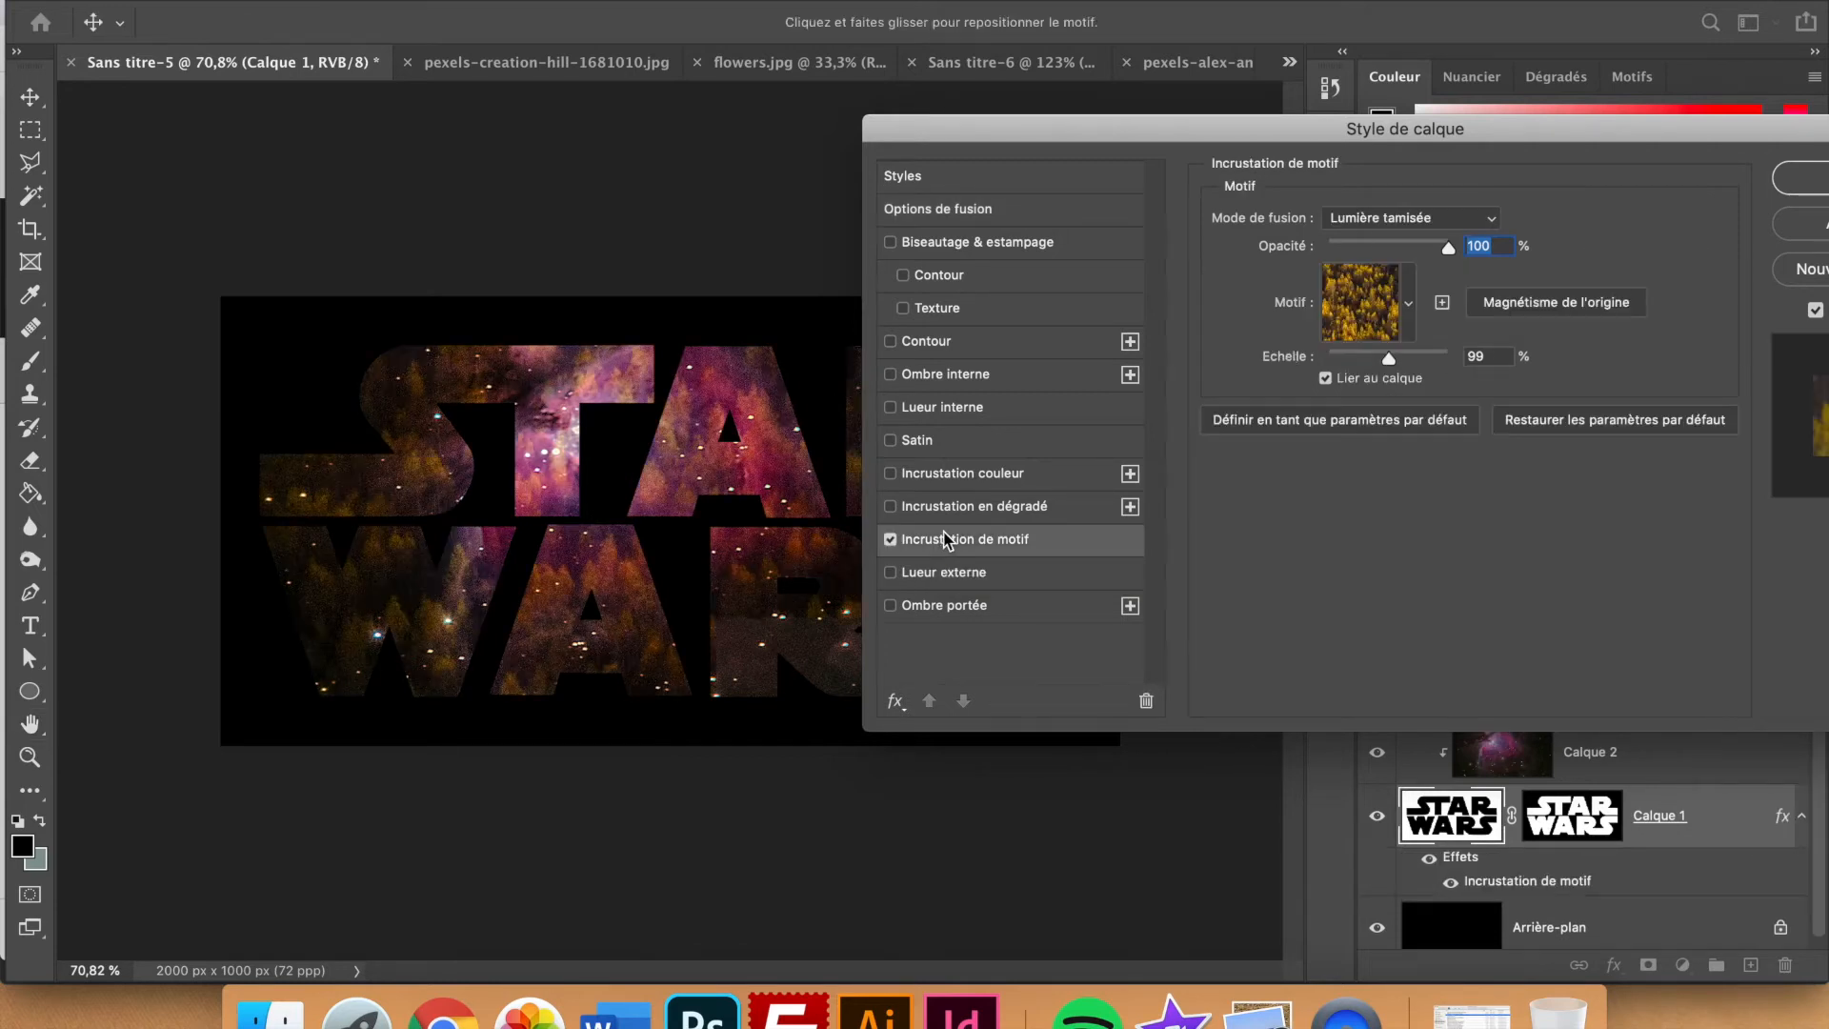
{"action": "left_click", "coordinate": [1463, 219]}
{"action": "key", "text": "Escape"}
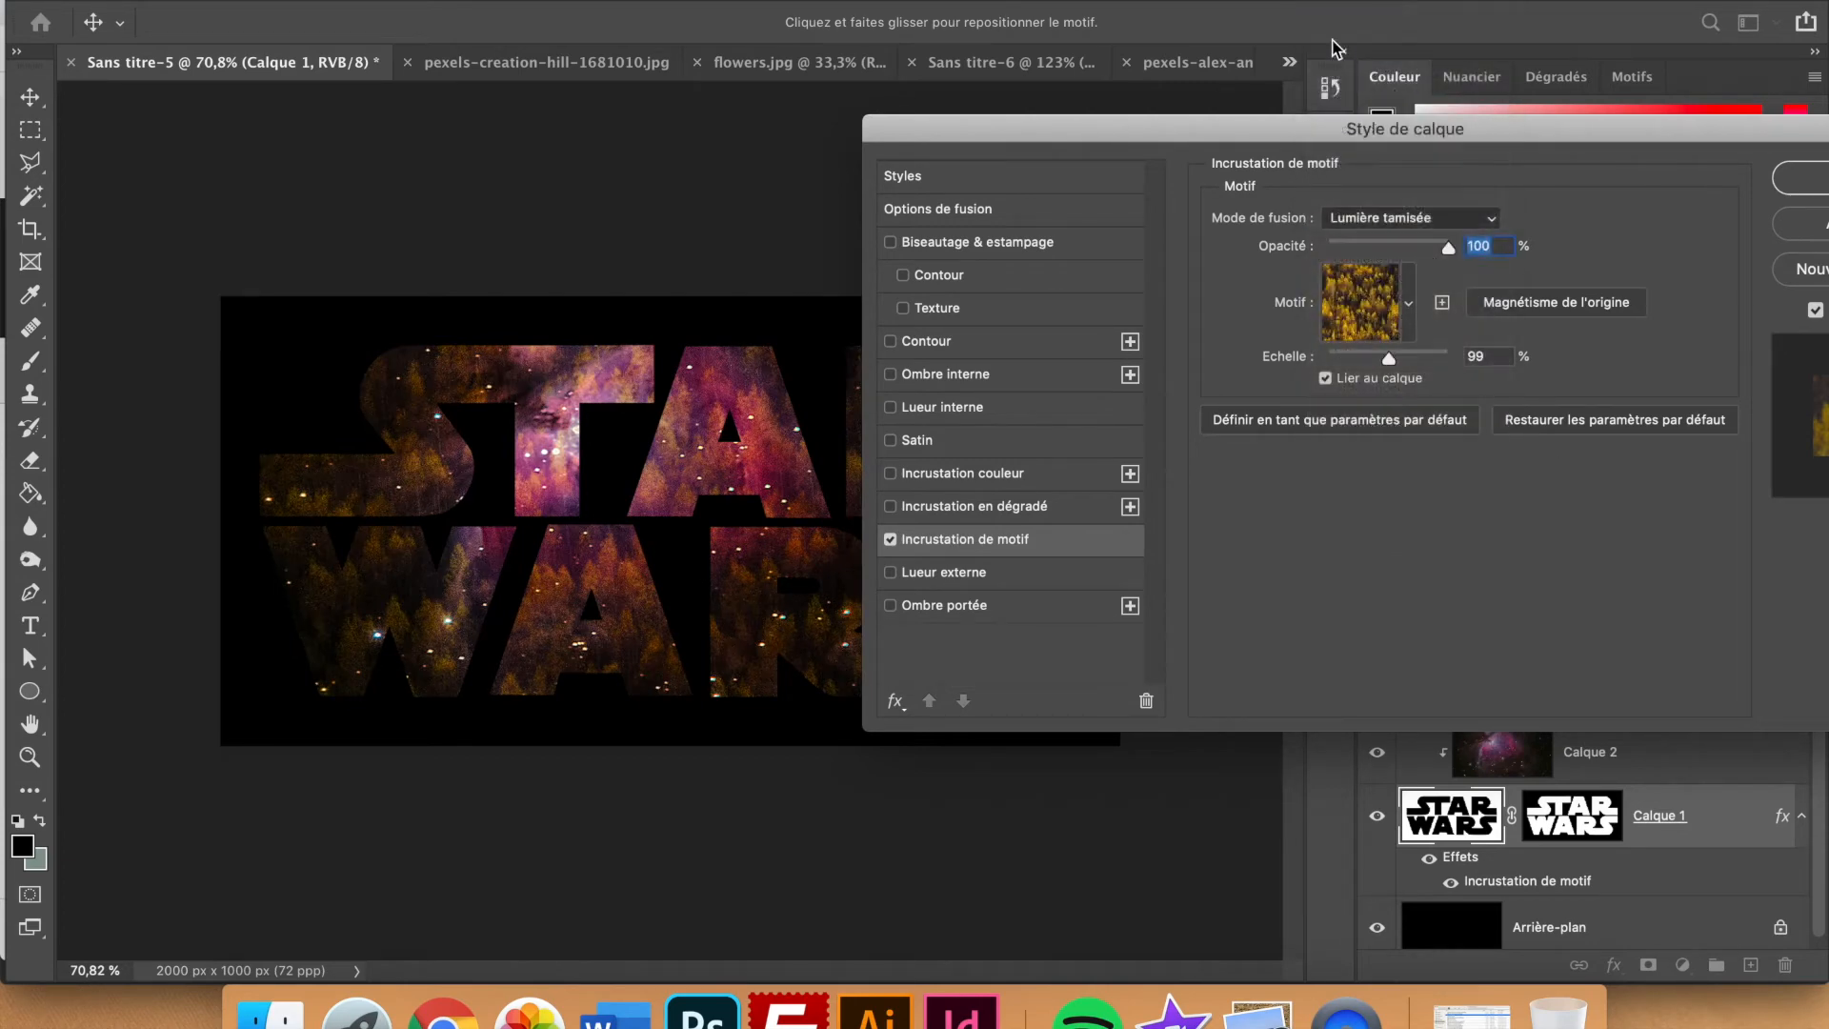
{"action": "left_click", "coordinate": [1409, 304]}
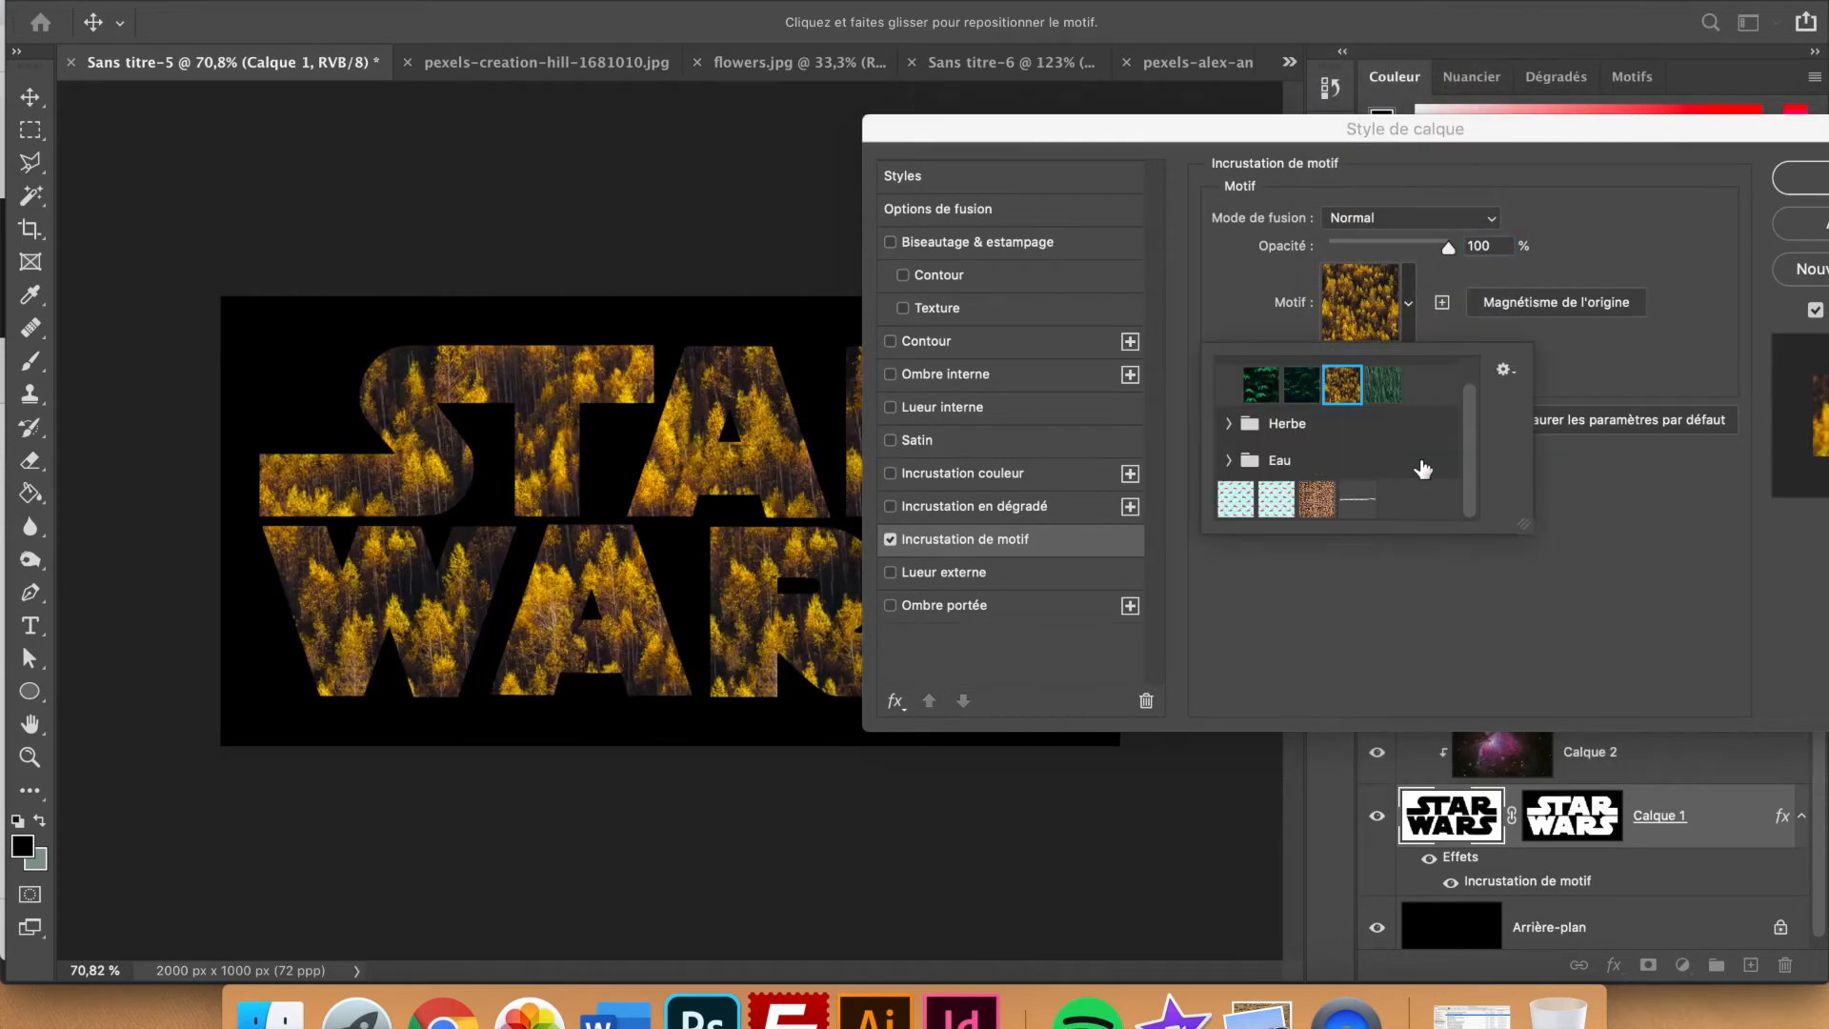
{"action": "left_click", "coordinate": [1236, 498]}
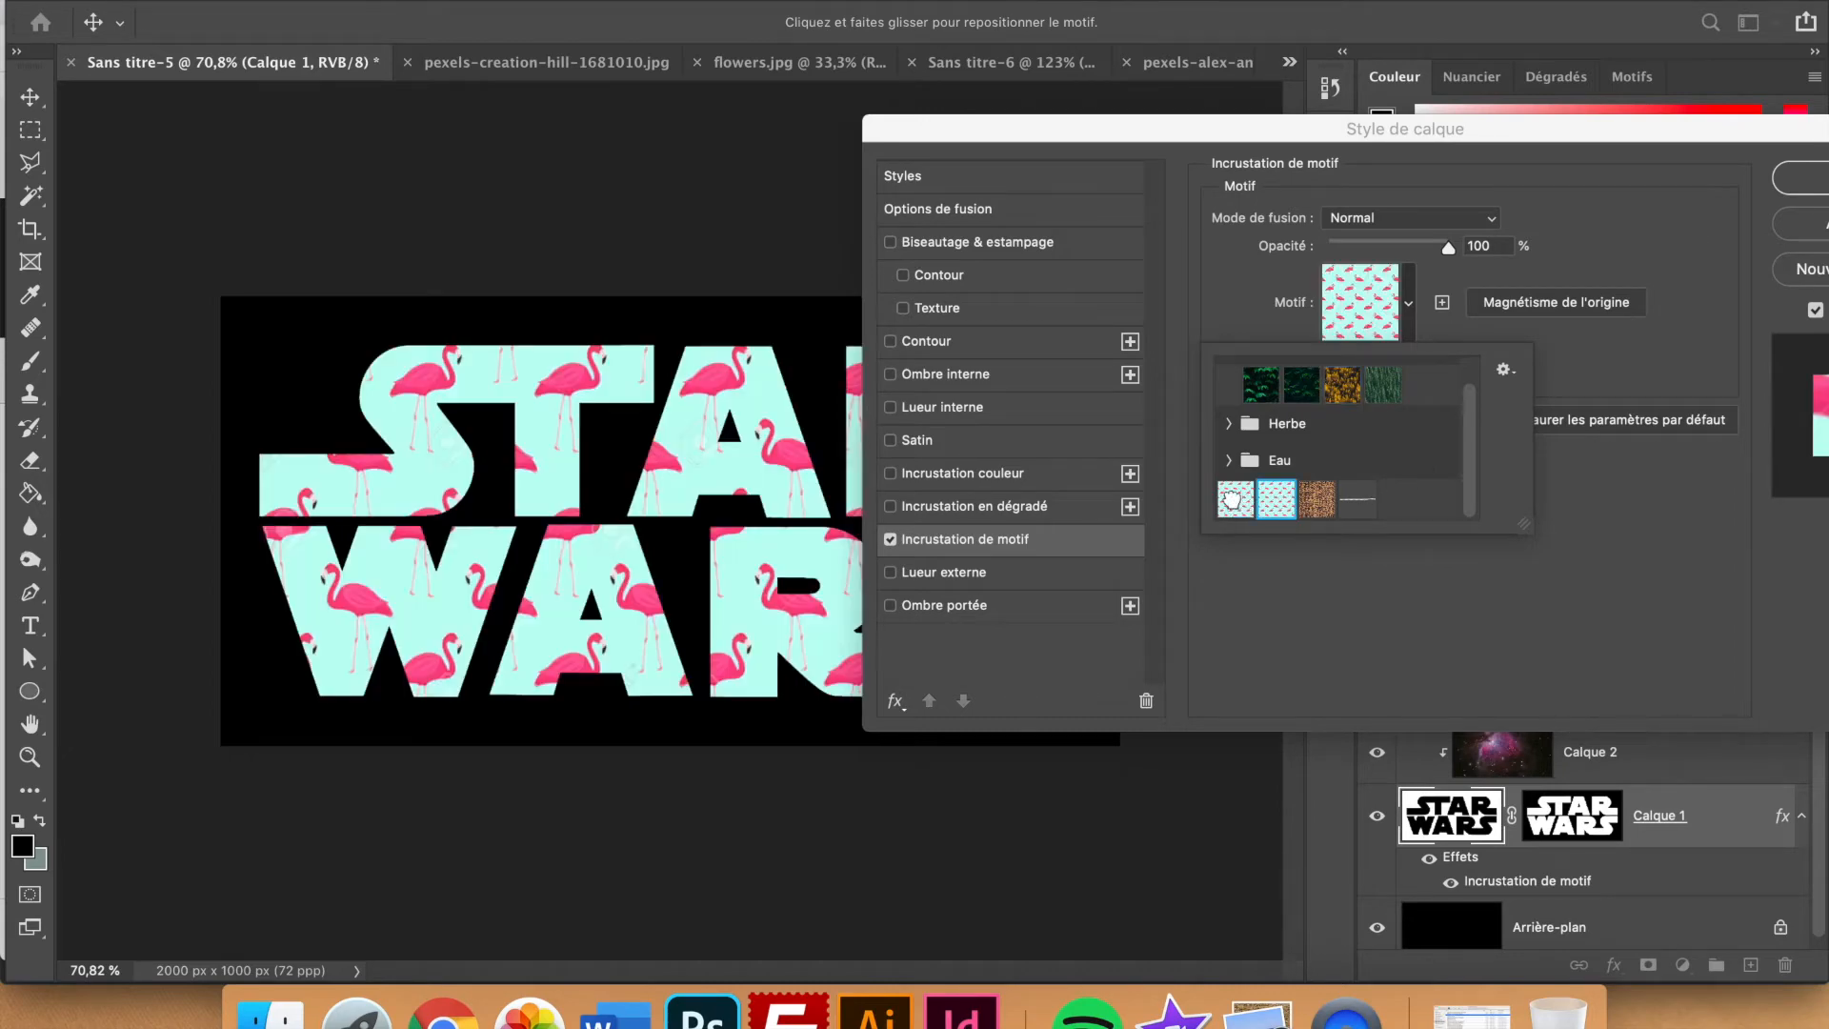
{"action": "left_click", "coordinate": [1310, 505]}
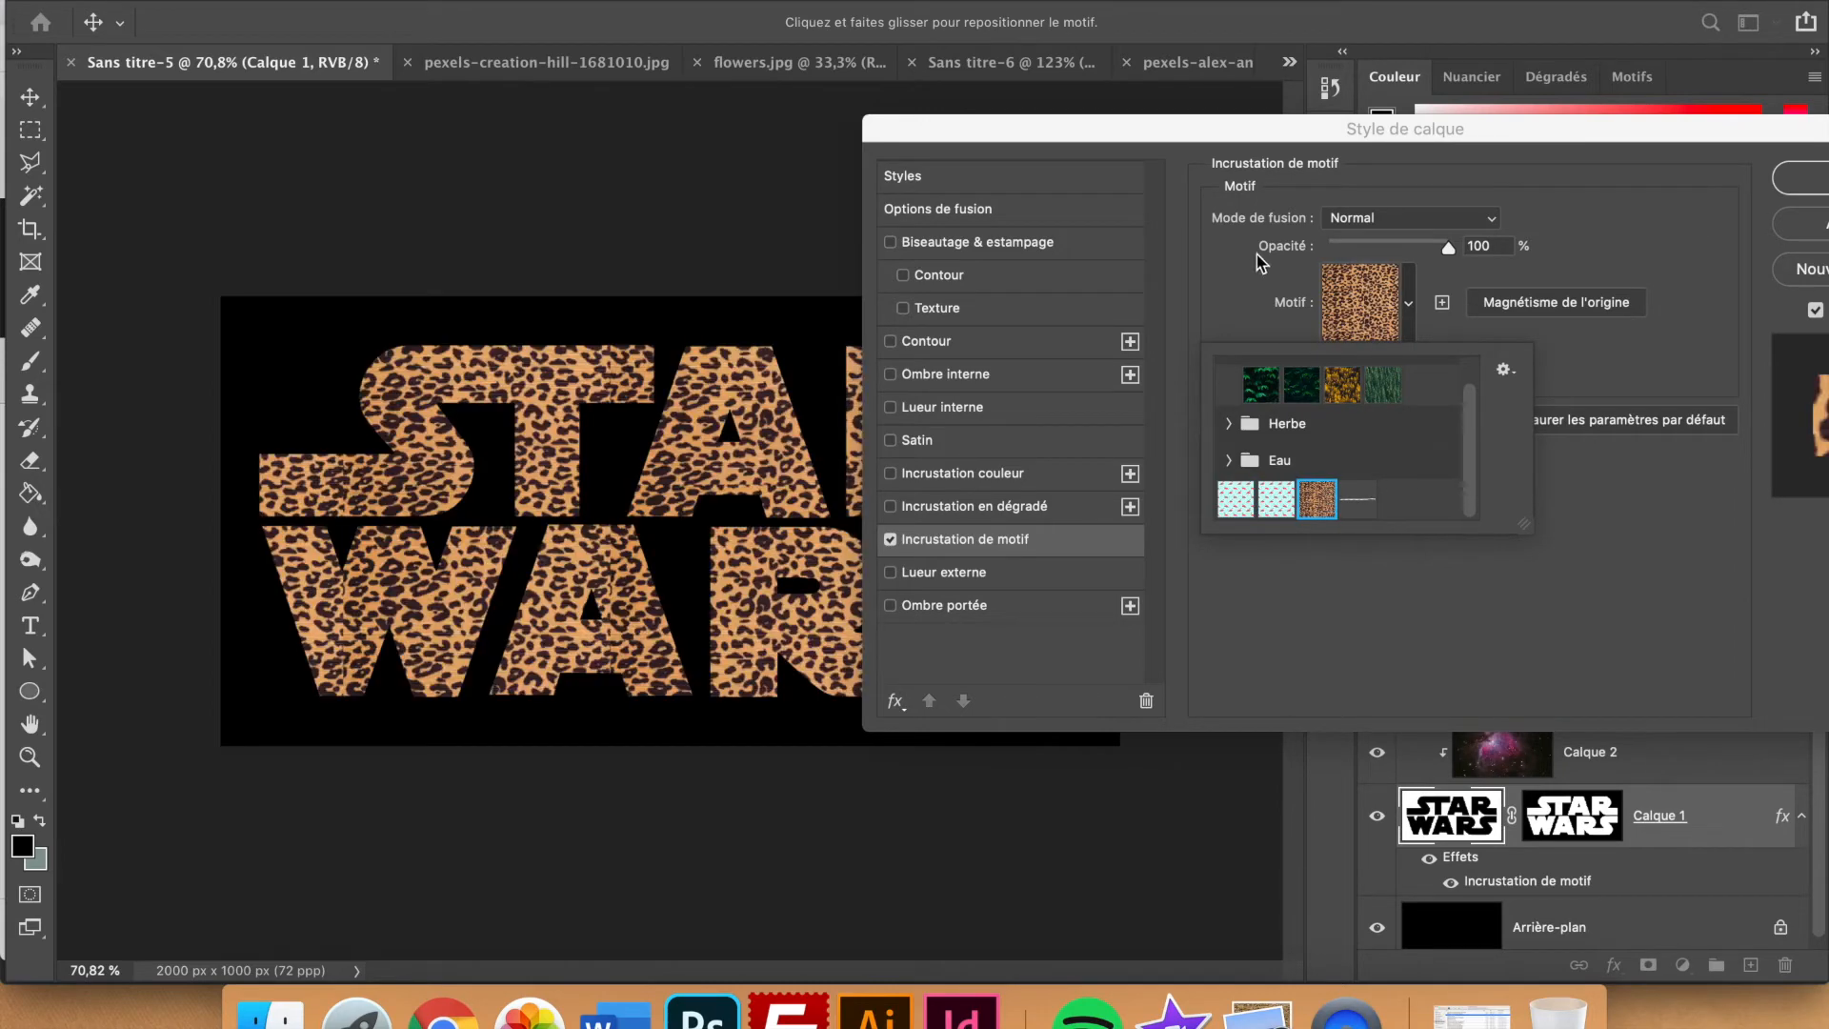
{"action": "left_click", "coordinate": [890, 539]}
{"action": "left_click", "coordinate": [890, 540]}
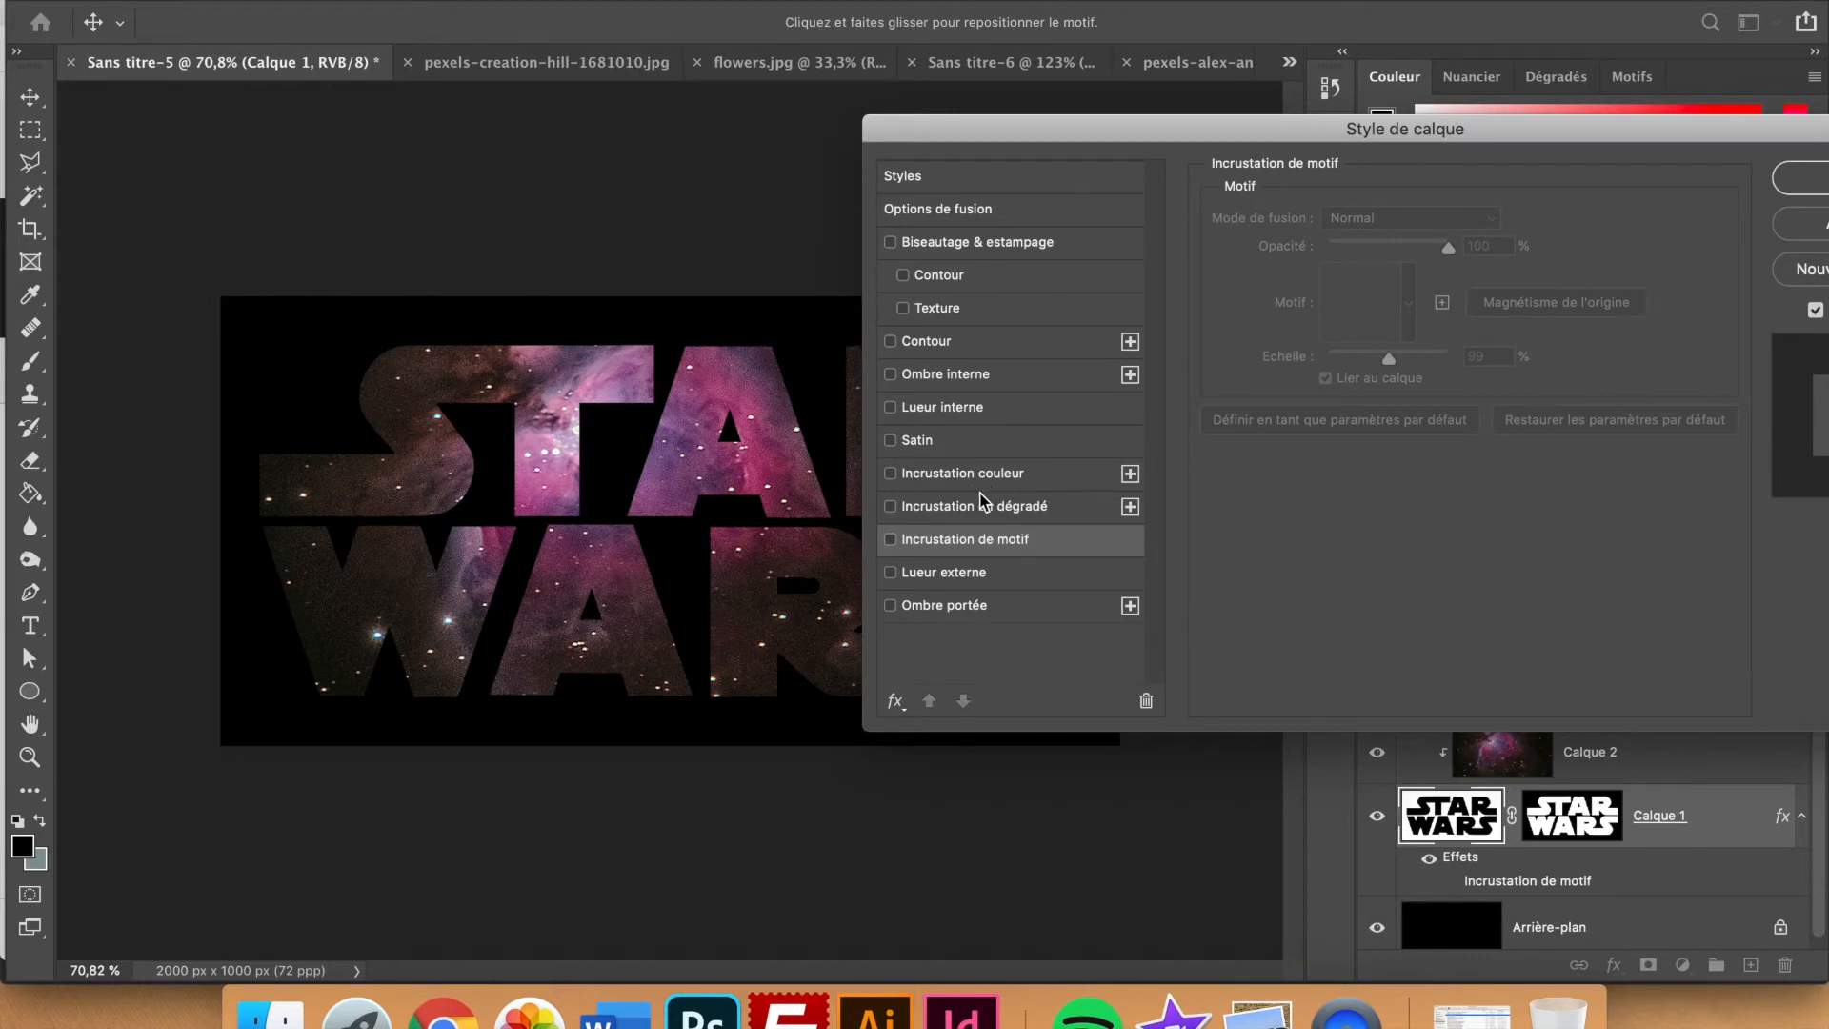
- Enable the outer glow effect (Lueur externe) on Calque 1, trying a drop shadow and switching it off
{"action": "left_click", "coordinate": [988, 575]}
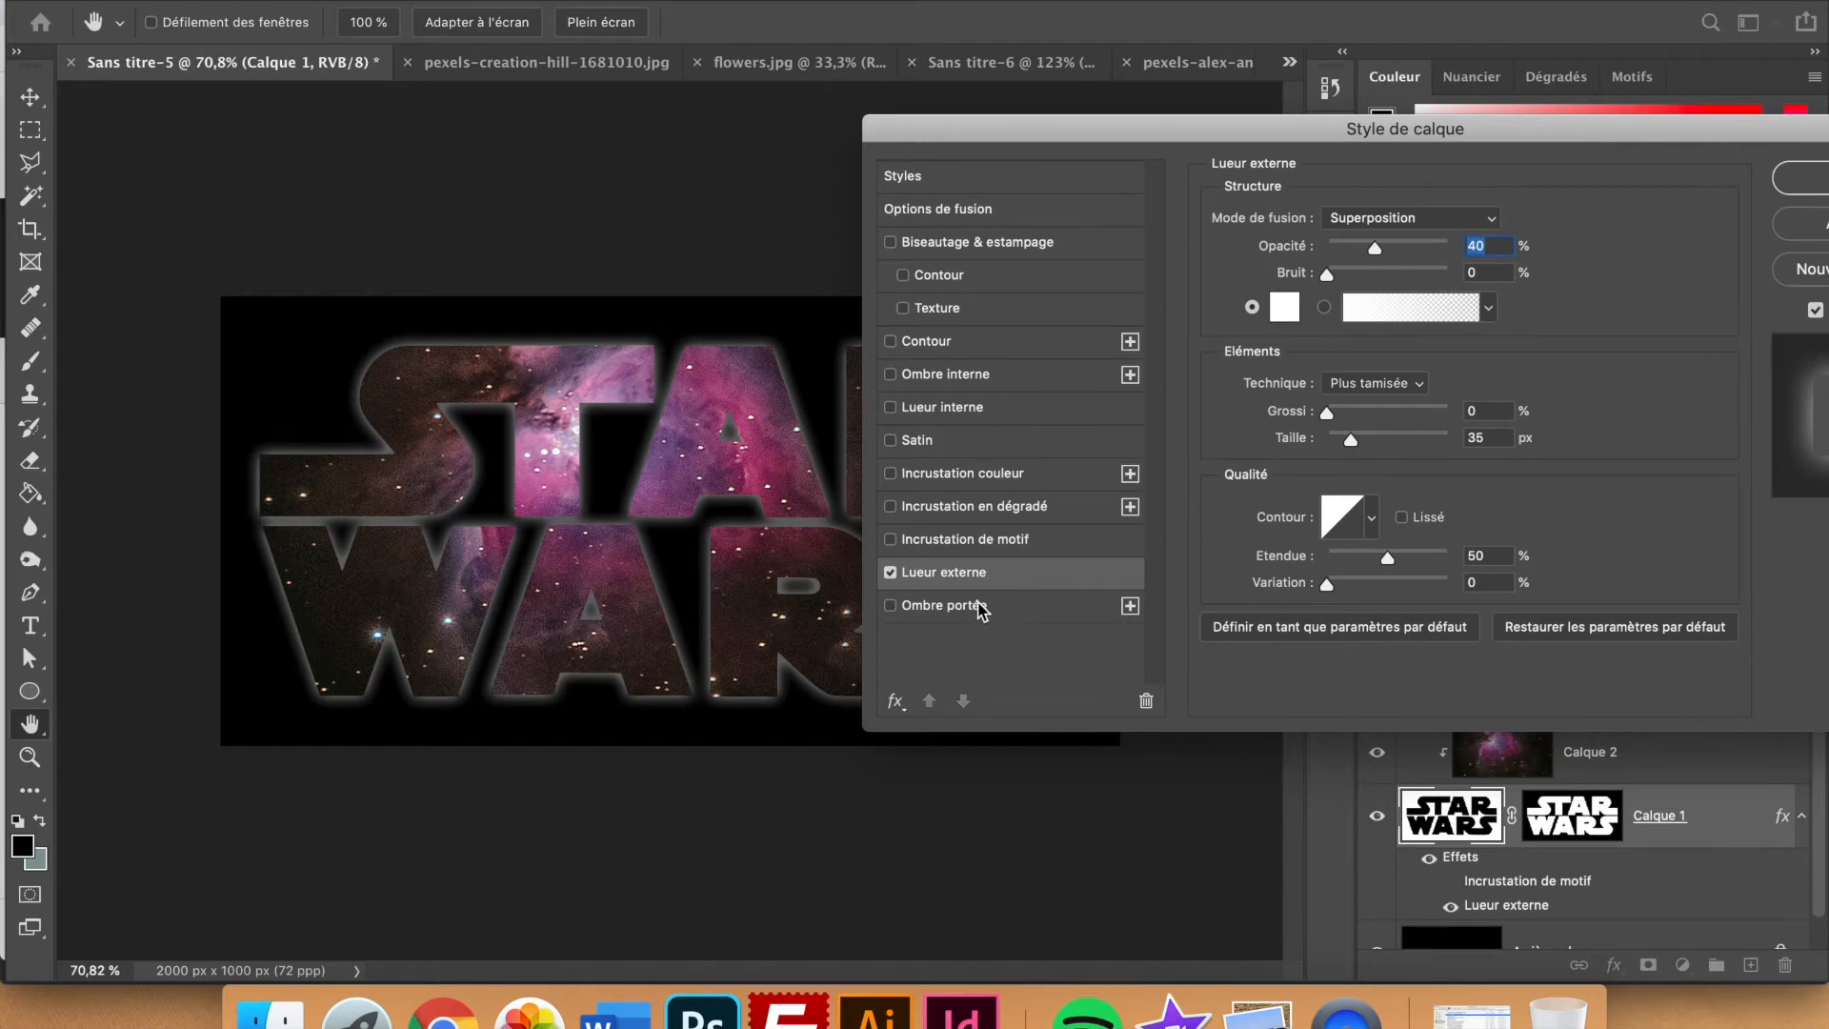
{"action": "left_click", "coordinate": [981, 610]}
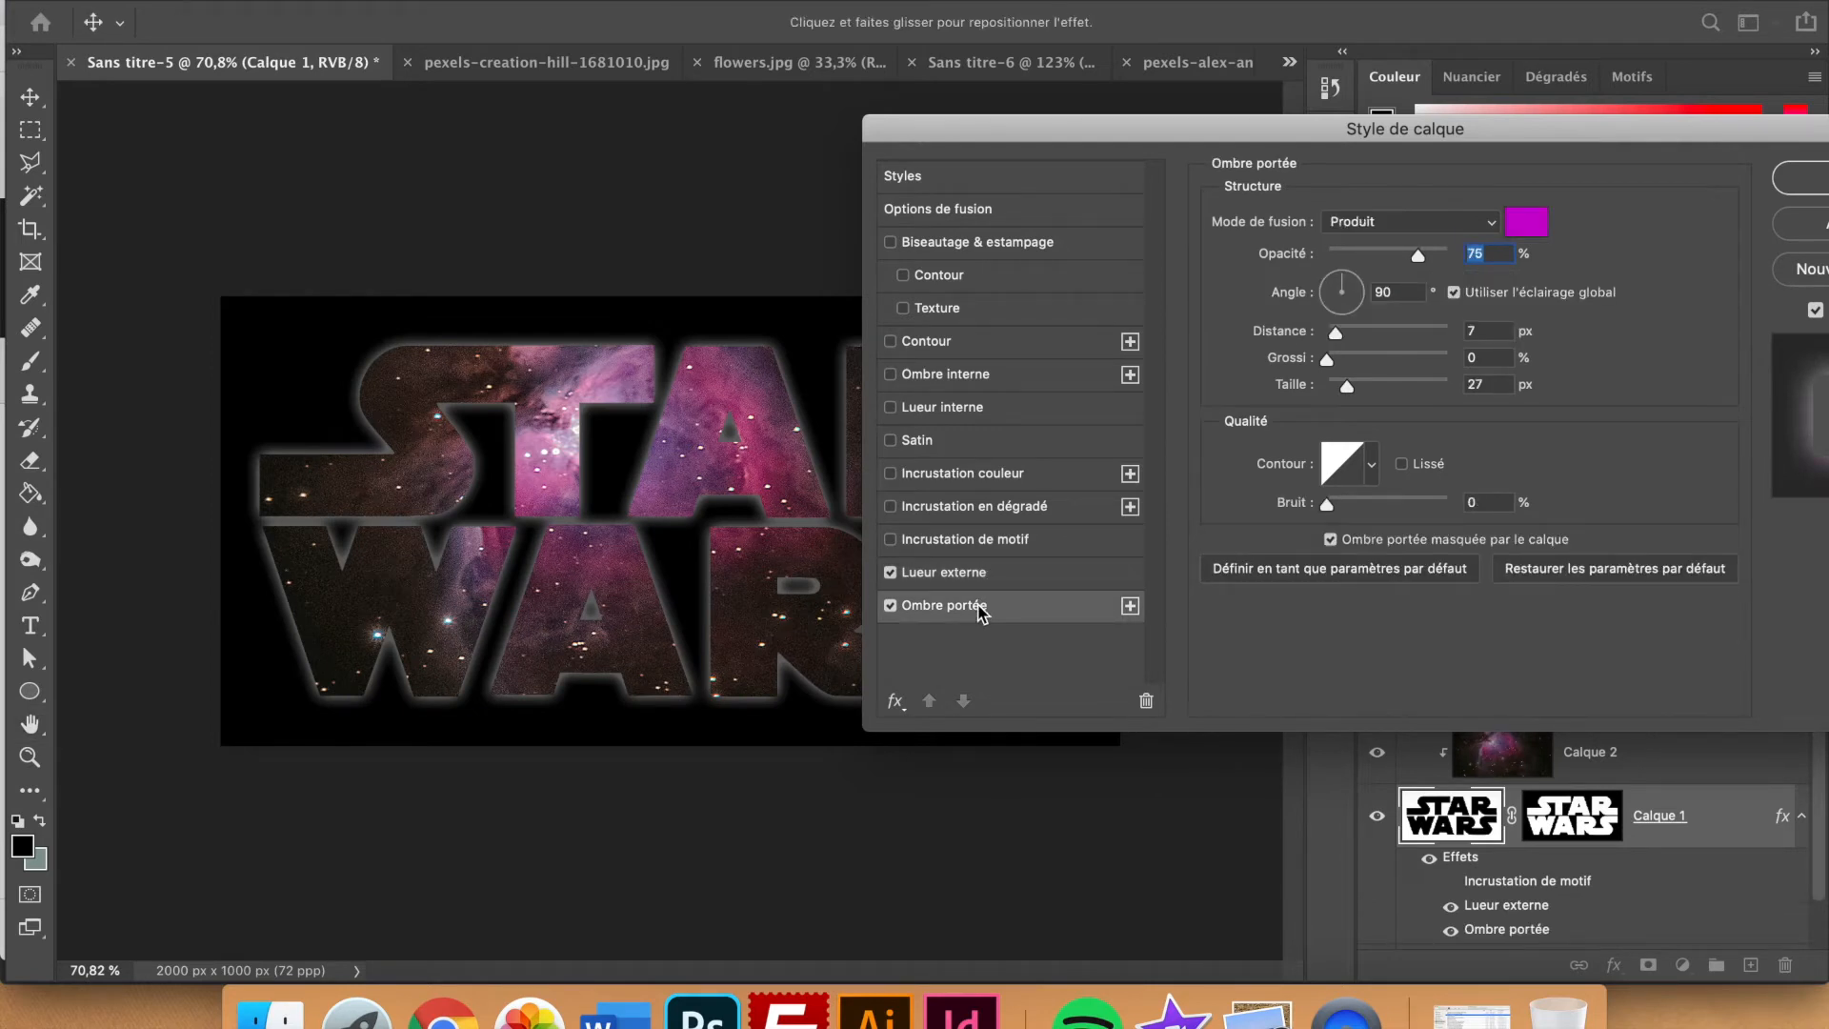
{"action": "left_click", "coordinate": [890, 606]}
{"action": "left_click", "coordinate": [982, 577]}
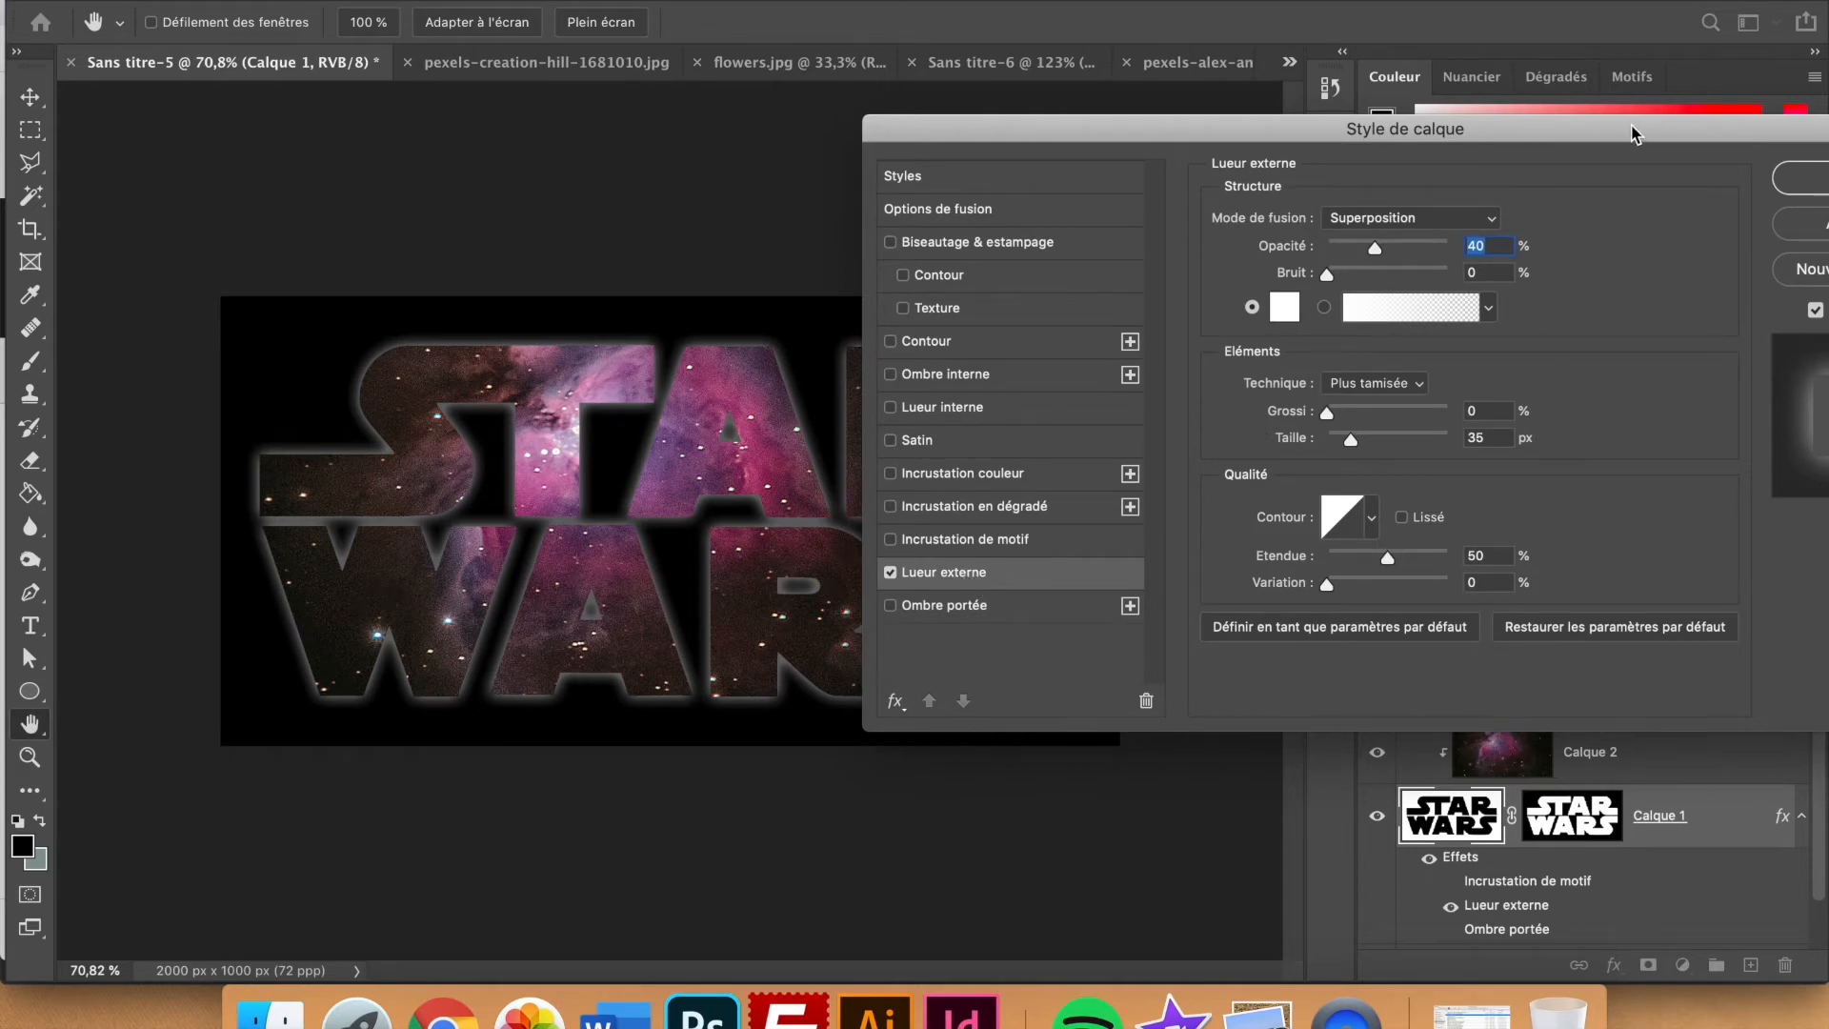
- Set the outer glow's opacity to 66% and its noise to 54%, keeping the Superposition blend mode
{"action": "left_click_drag", "start_coordinate": [1633, 133], "coordinate": [1535, 134]}
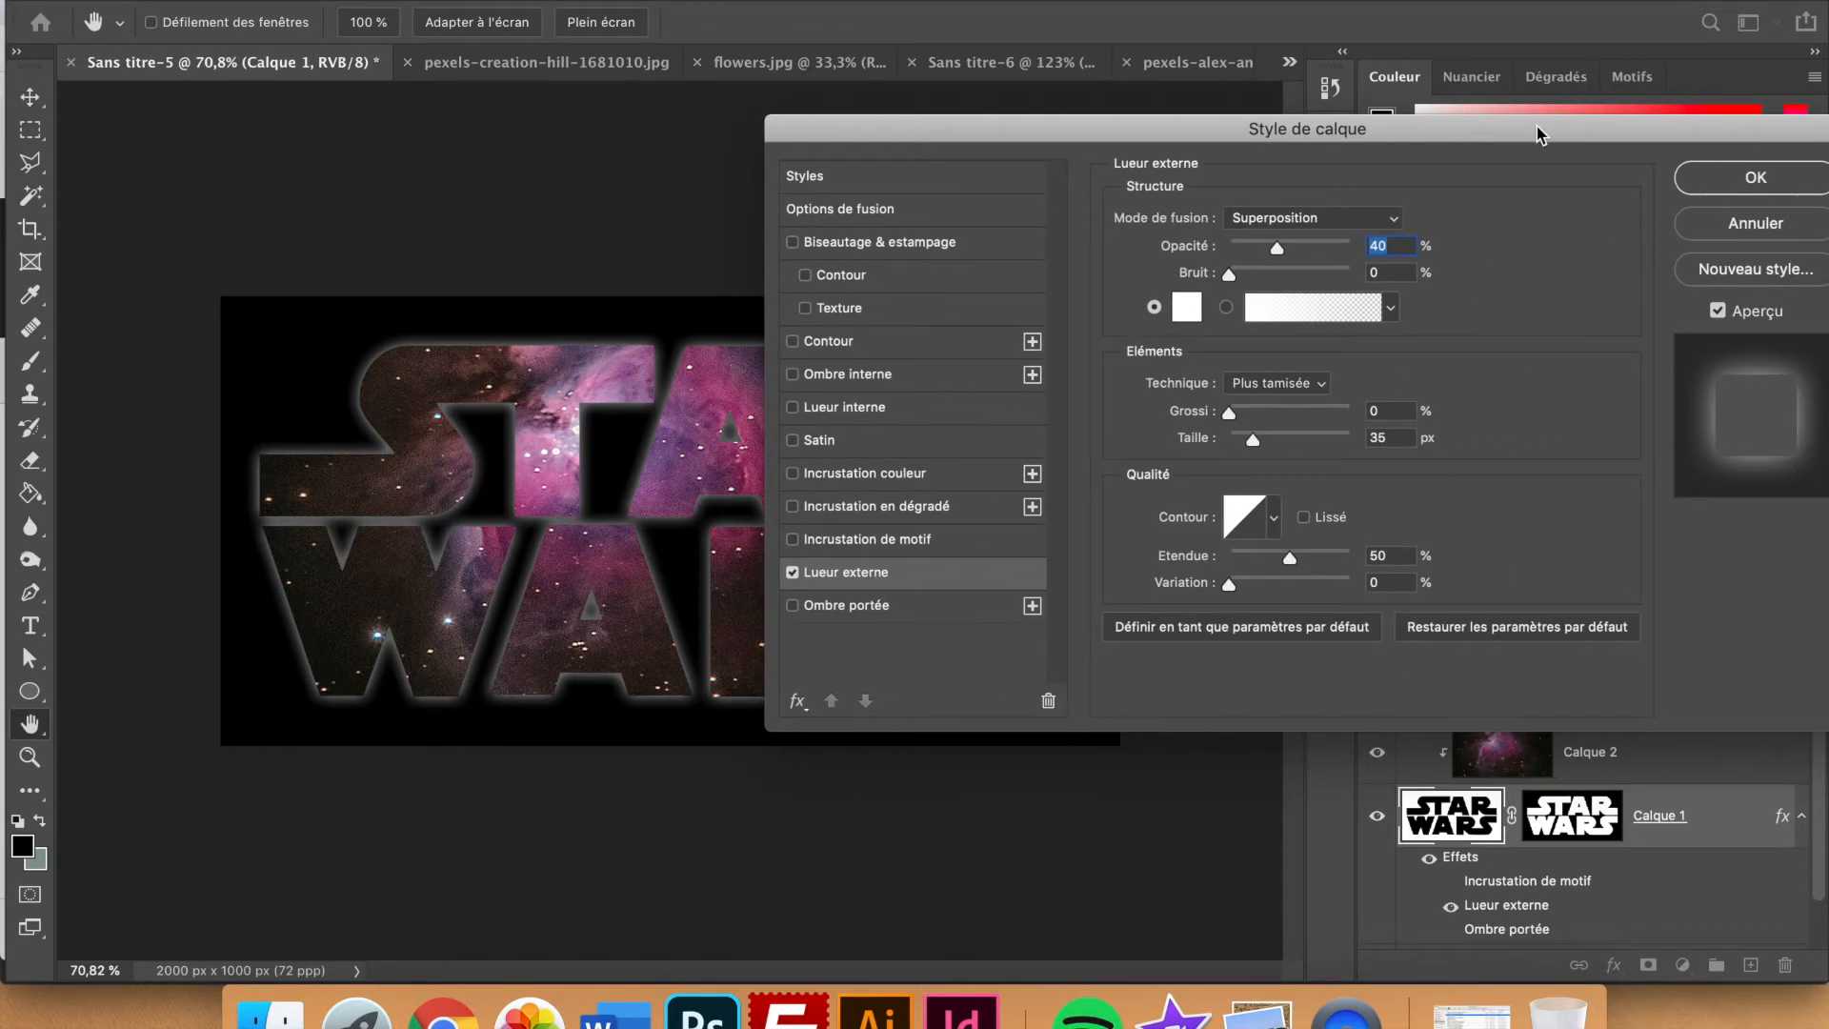
{"action": "left_click", "coordinate": [1720, 315]}
{"action": "left_click", "coordinate": [1720, 314]}
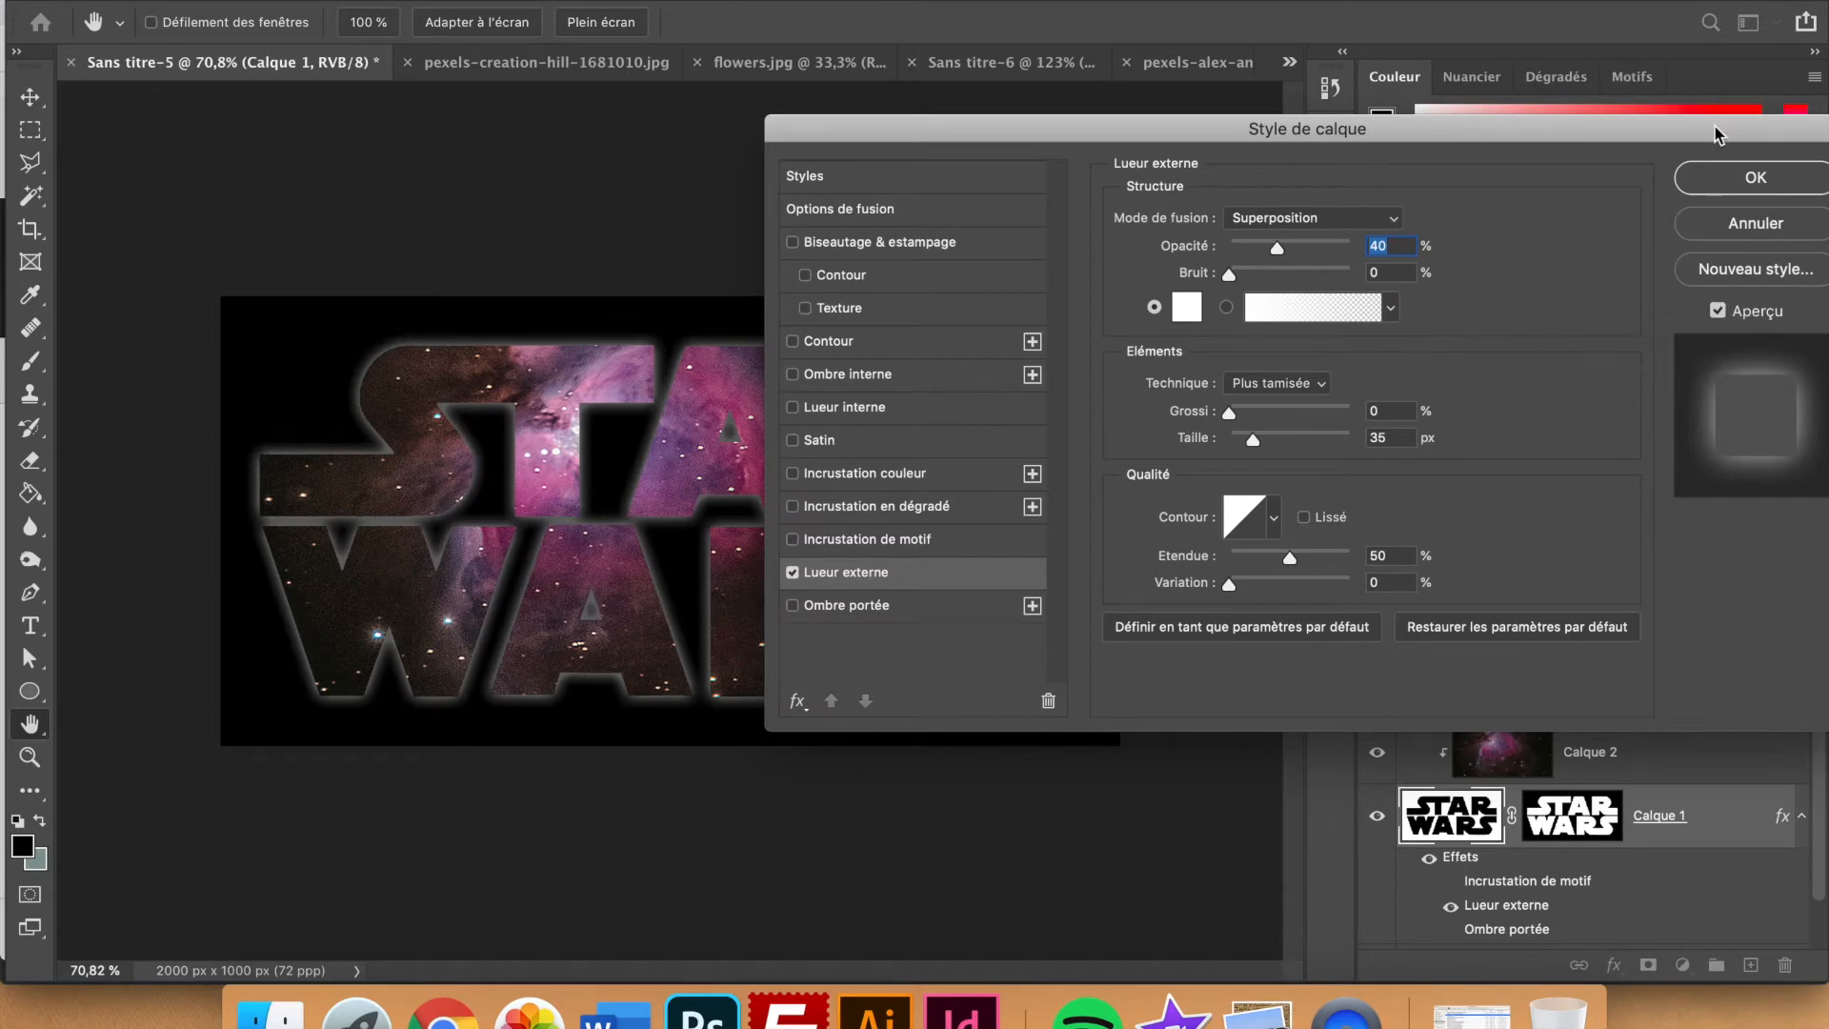
{"action": "left_click_drag", "start_coordinate": [1720, 135], "coordinate": [1644, 136]}
{"action": "left_click", "coordinate": [1431, 232]}
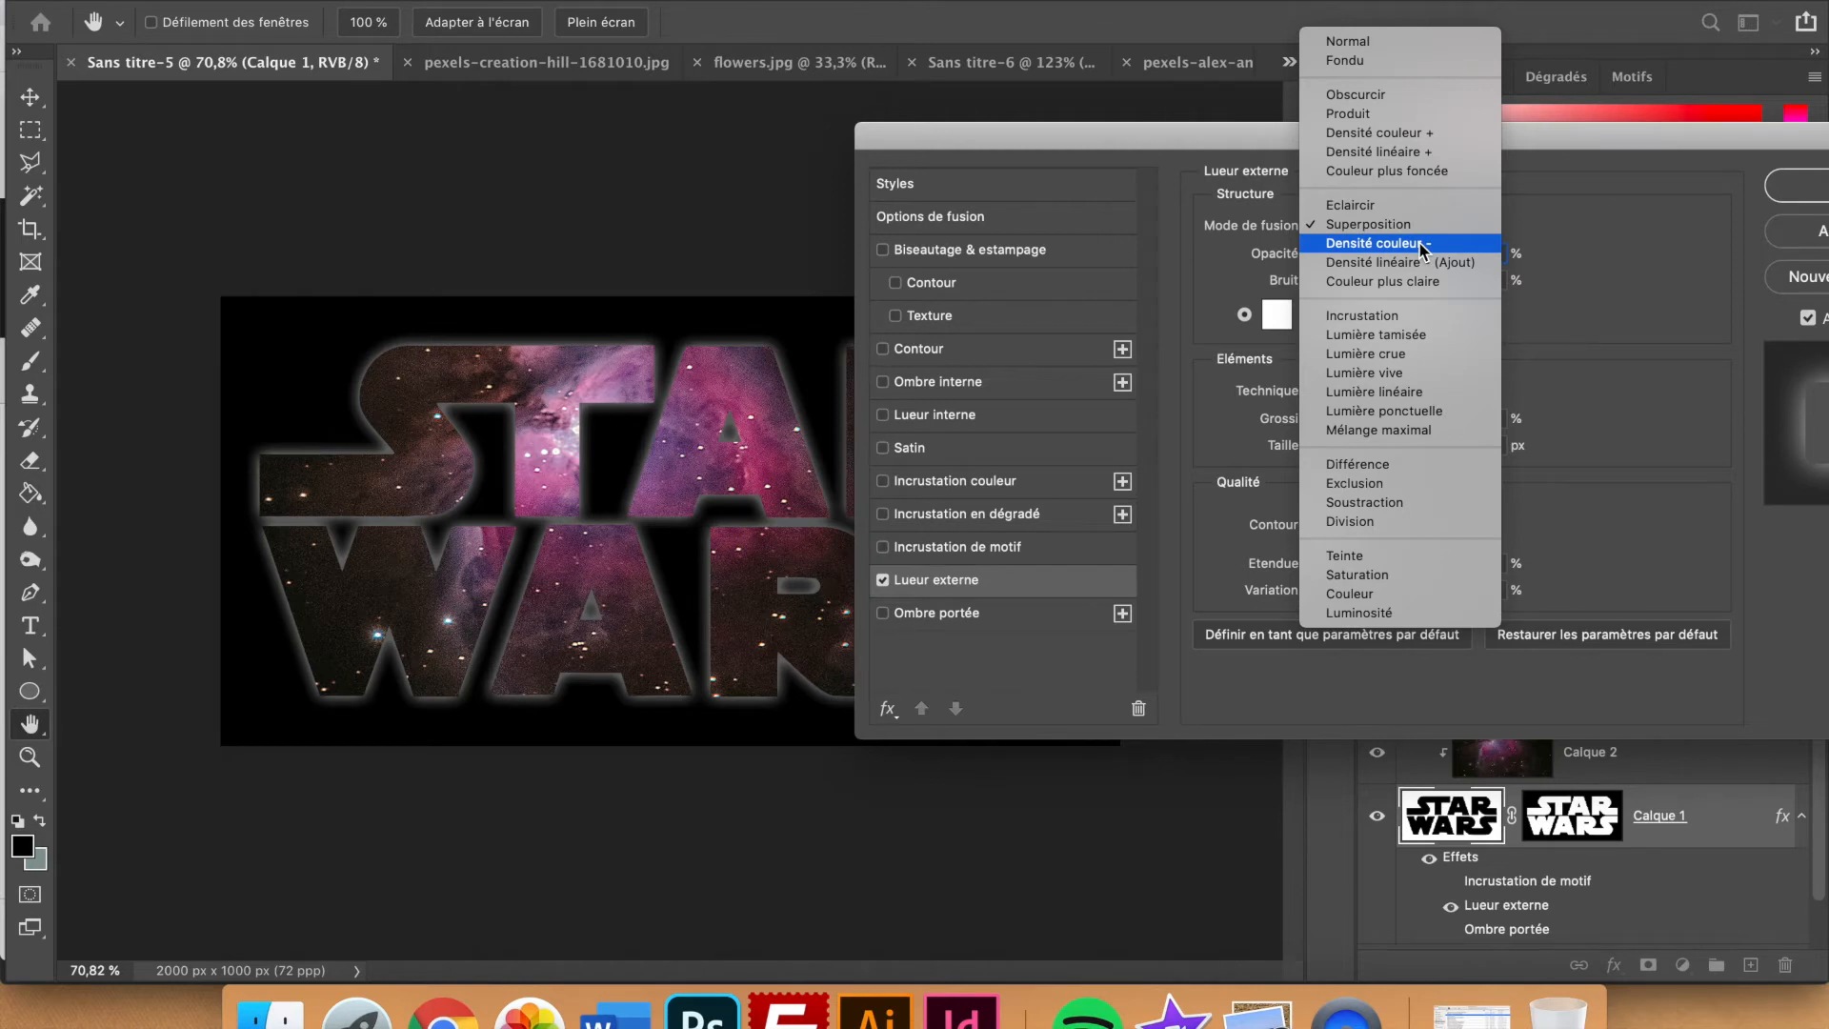
{"action": "left_click", "coordinate": [1422, 230]}
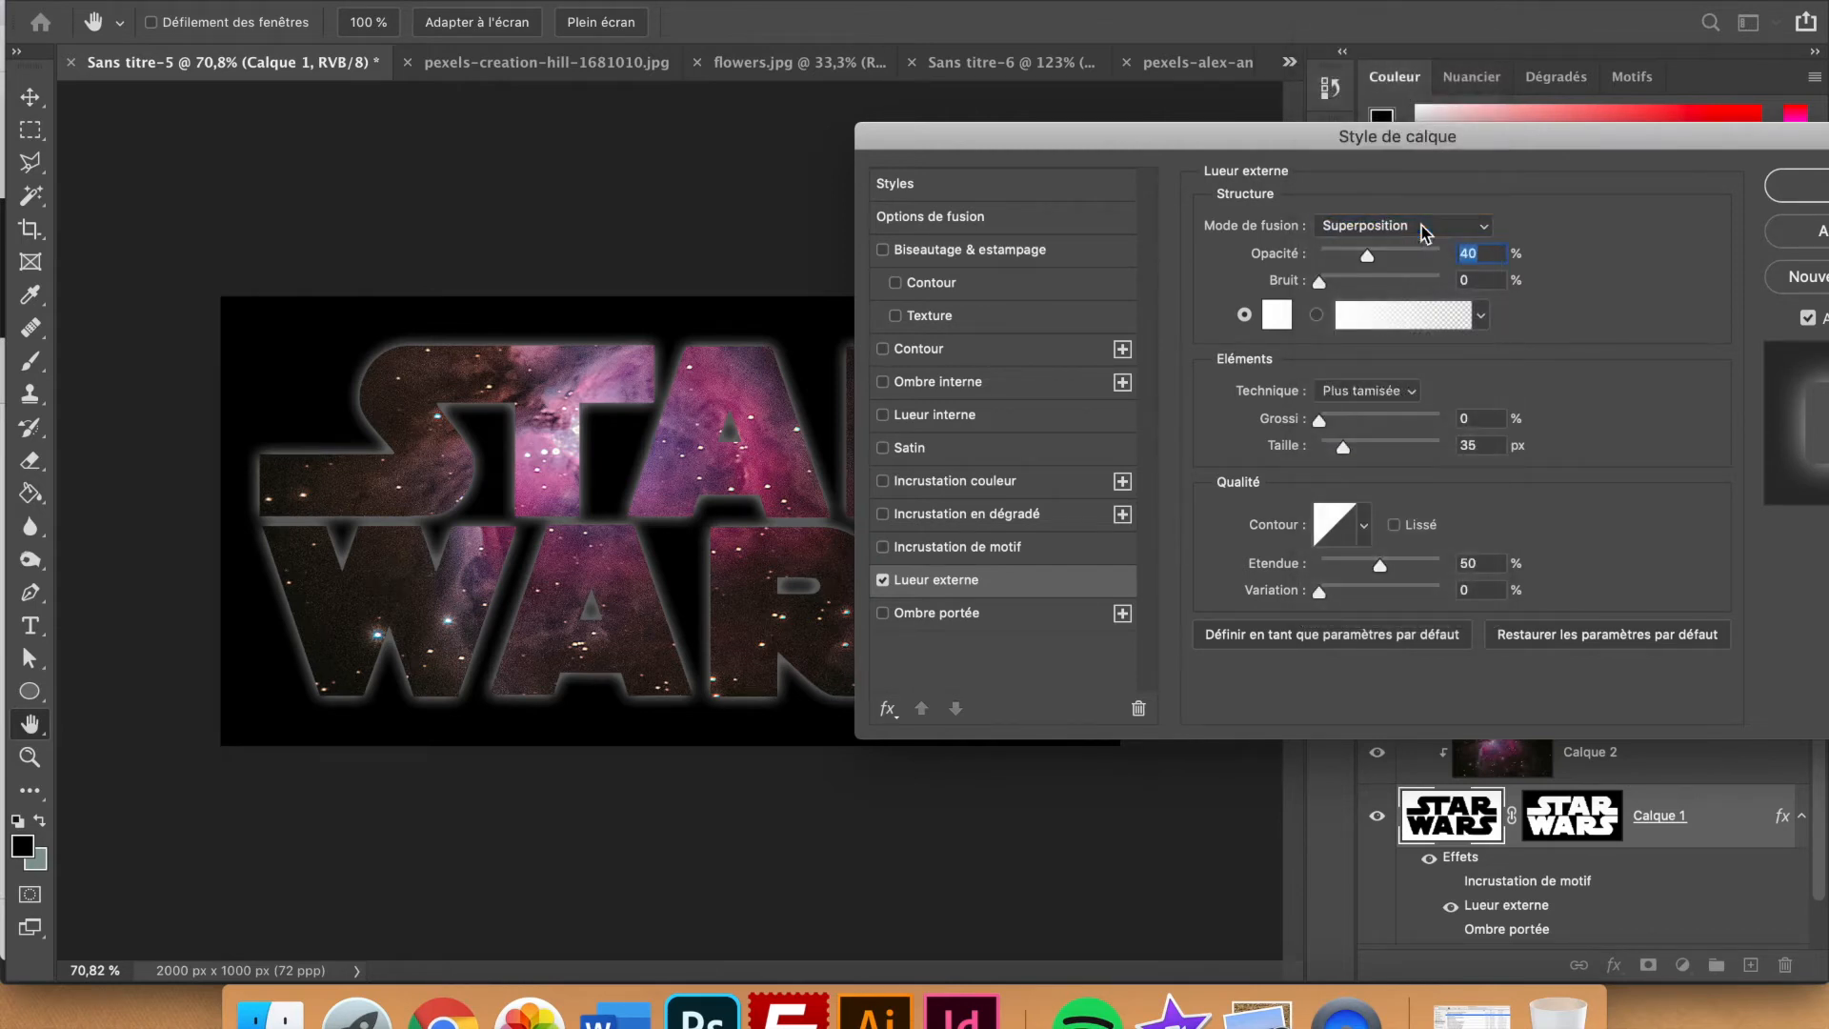
{"action": "left_click", "coordinate": [1452, 255]}
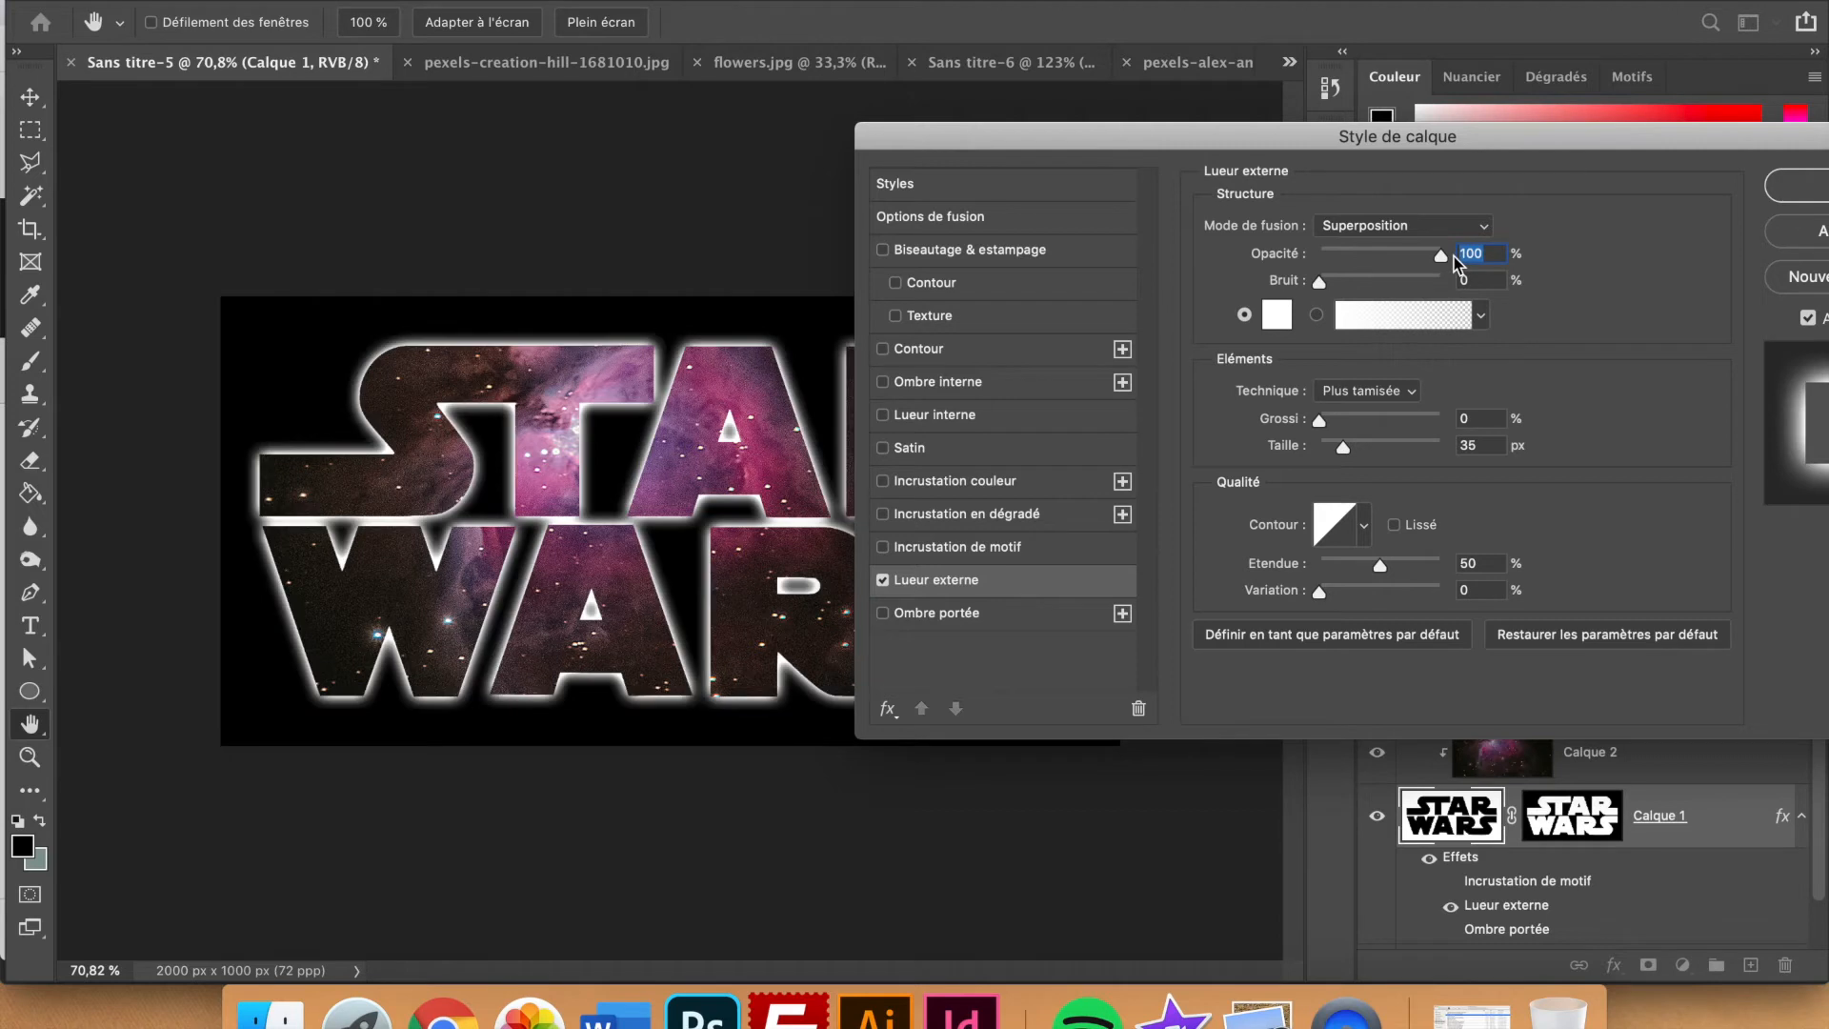
{"action": "mouse_move", "coordinate": [1444, 255]}
{"action": "left_mouse_down"}
{"action": "mouse_move", "coordinate": [1374, 255]}
{"action": "mouse_move", "coordinate": [1402, 263]}
{"action": "mouse_move", "coordinate": [1343, 283]}
{"action": "mouse_move", "coordinate": [1444, 282]}
{"action": "left_mouse_up"}
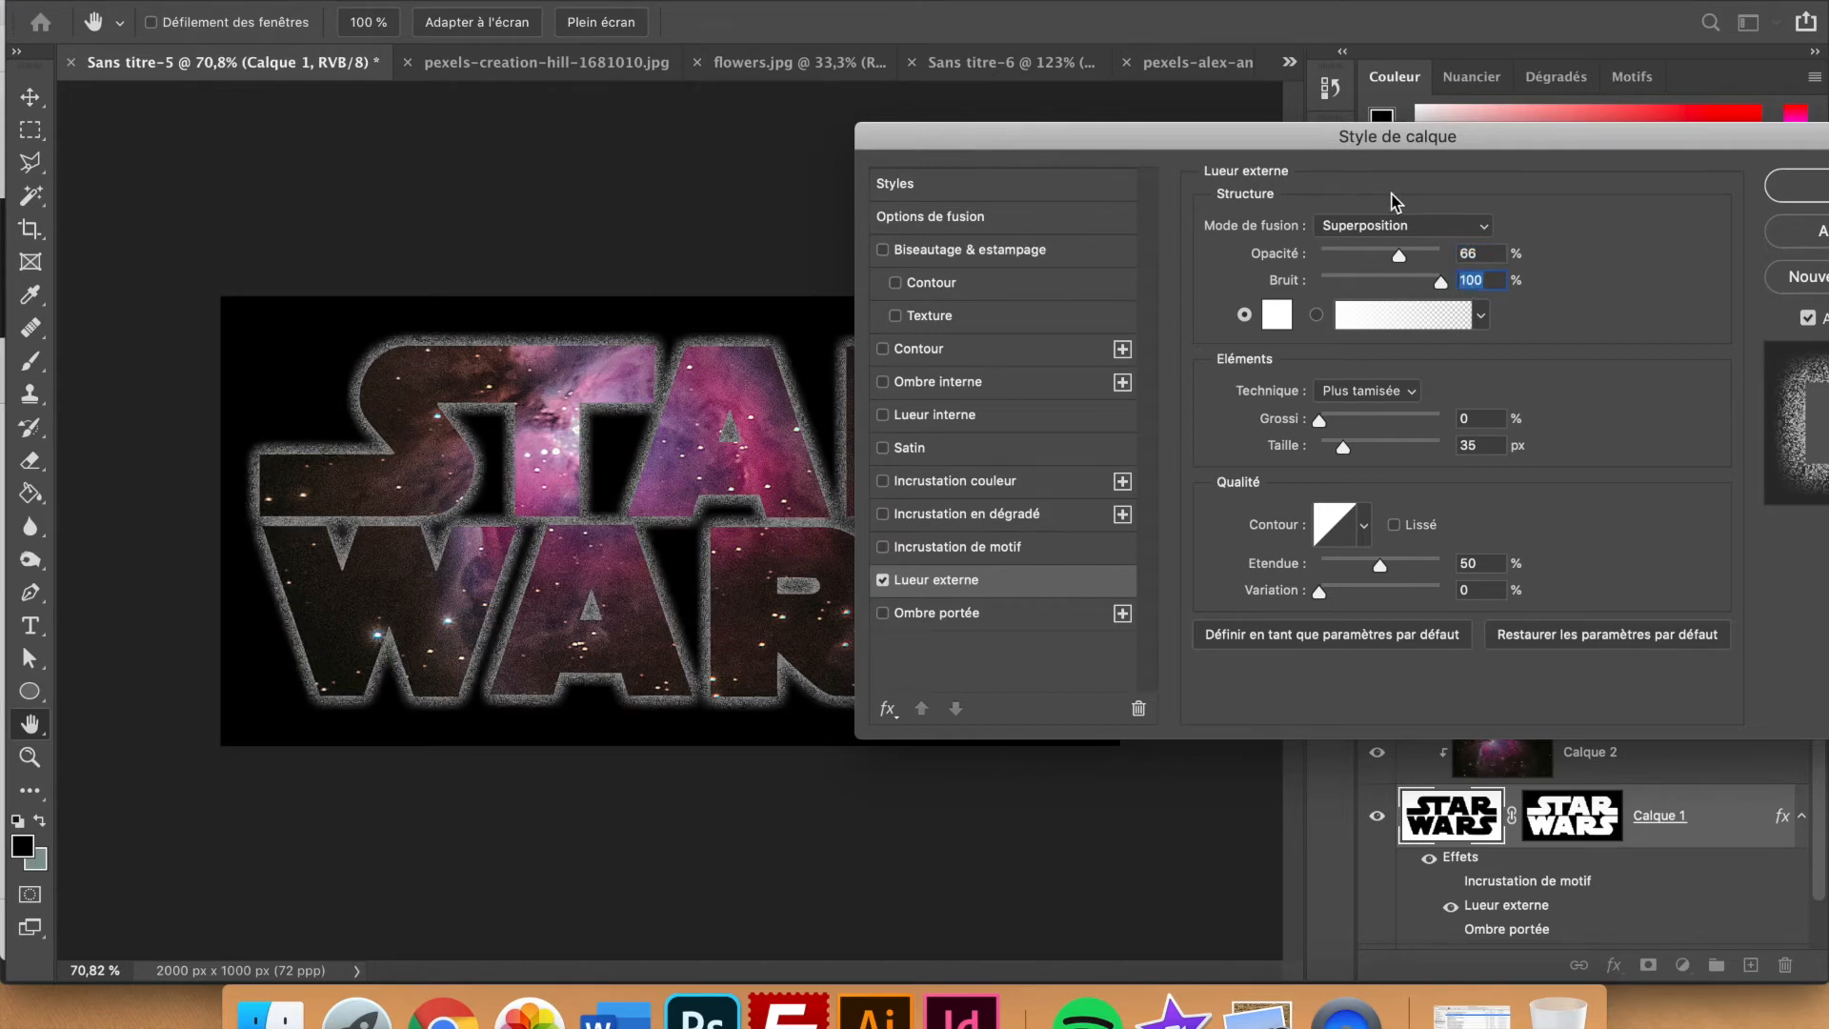
{"action": "left_click_drag", "start_coordinate": [1445, 284], "coordinate": [1421, 283]}
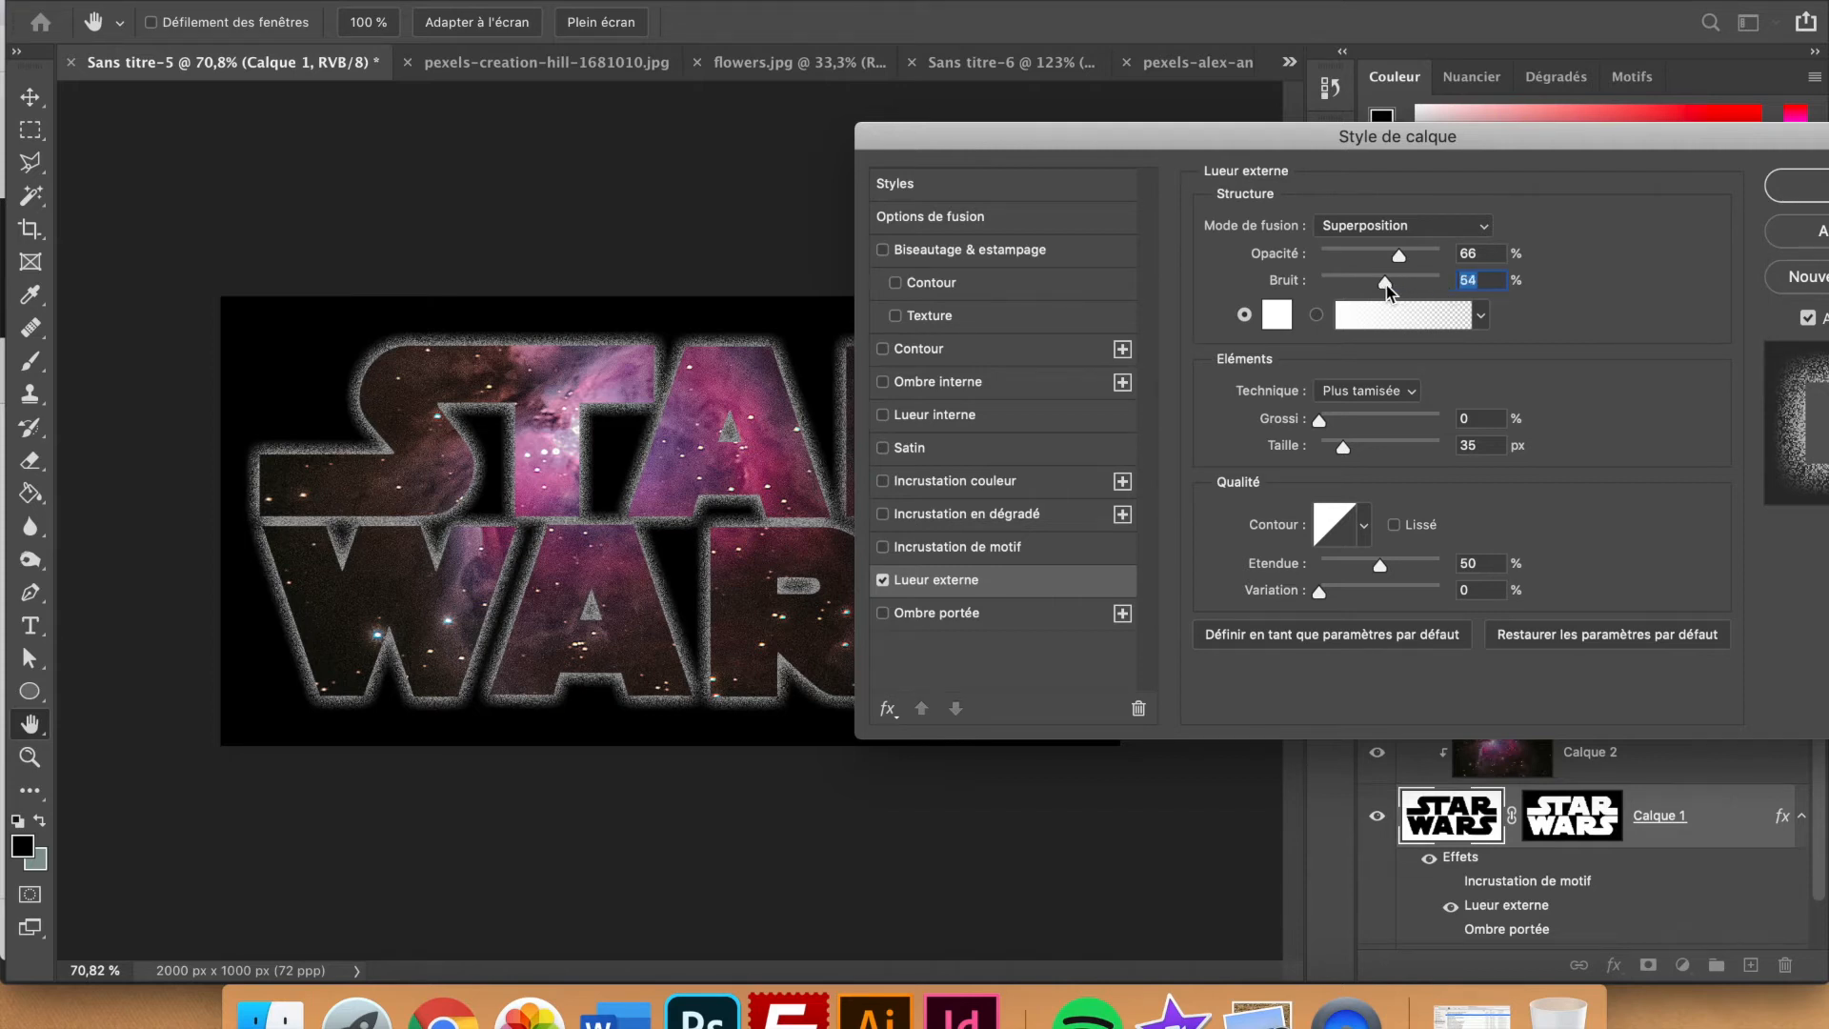
- Set the outer glow's colour to a magenta sampled from the nebula inside the lettering
{"action": "left_click", "coordinate": [1277, 314]}
{"action": "left_click_drag", "start_coordinate": [1277, 317], "coordinate": [1367, 435]}
{"action": "left_click", "coordinate": [1368, 349]}
{"action": "left_click", "coordinate": [553, 495]}
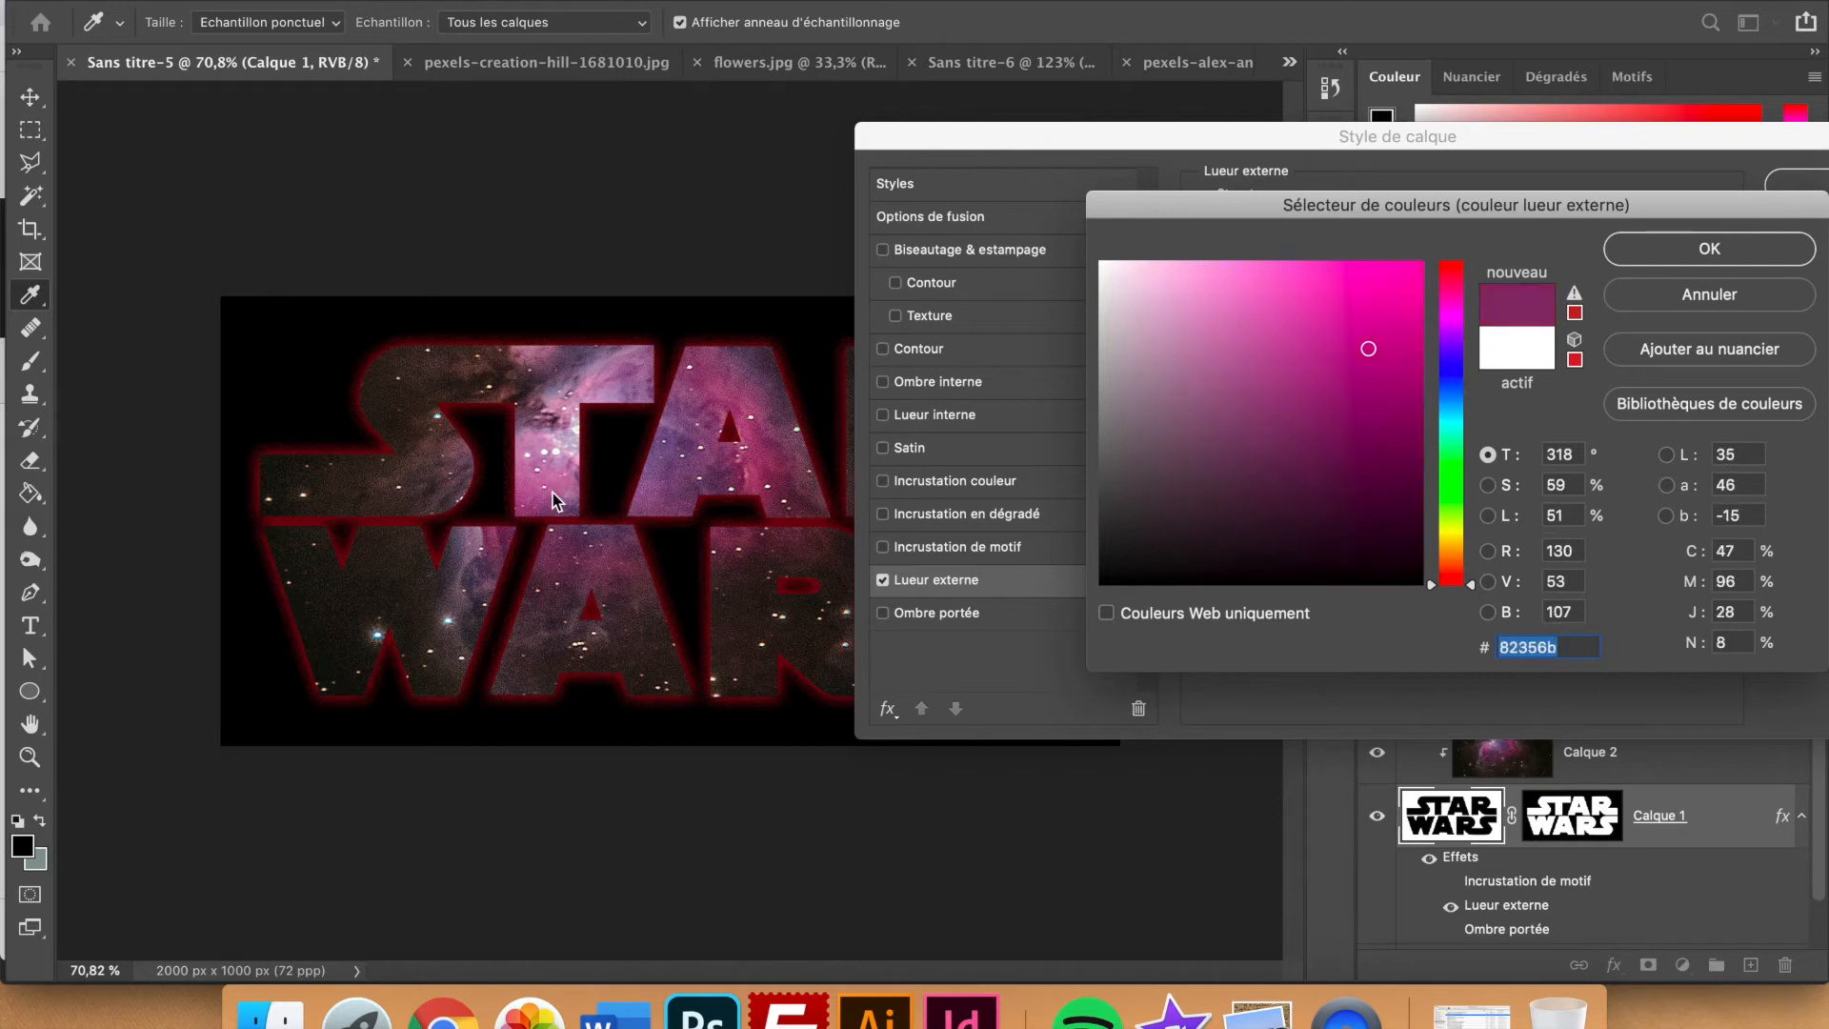
{"action": "left_click", "coordinate": [547, 494]}
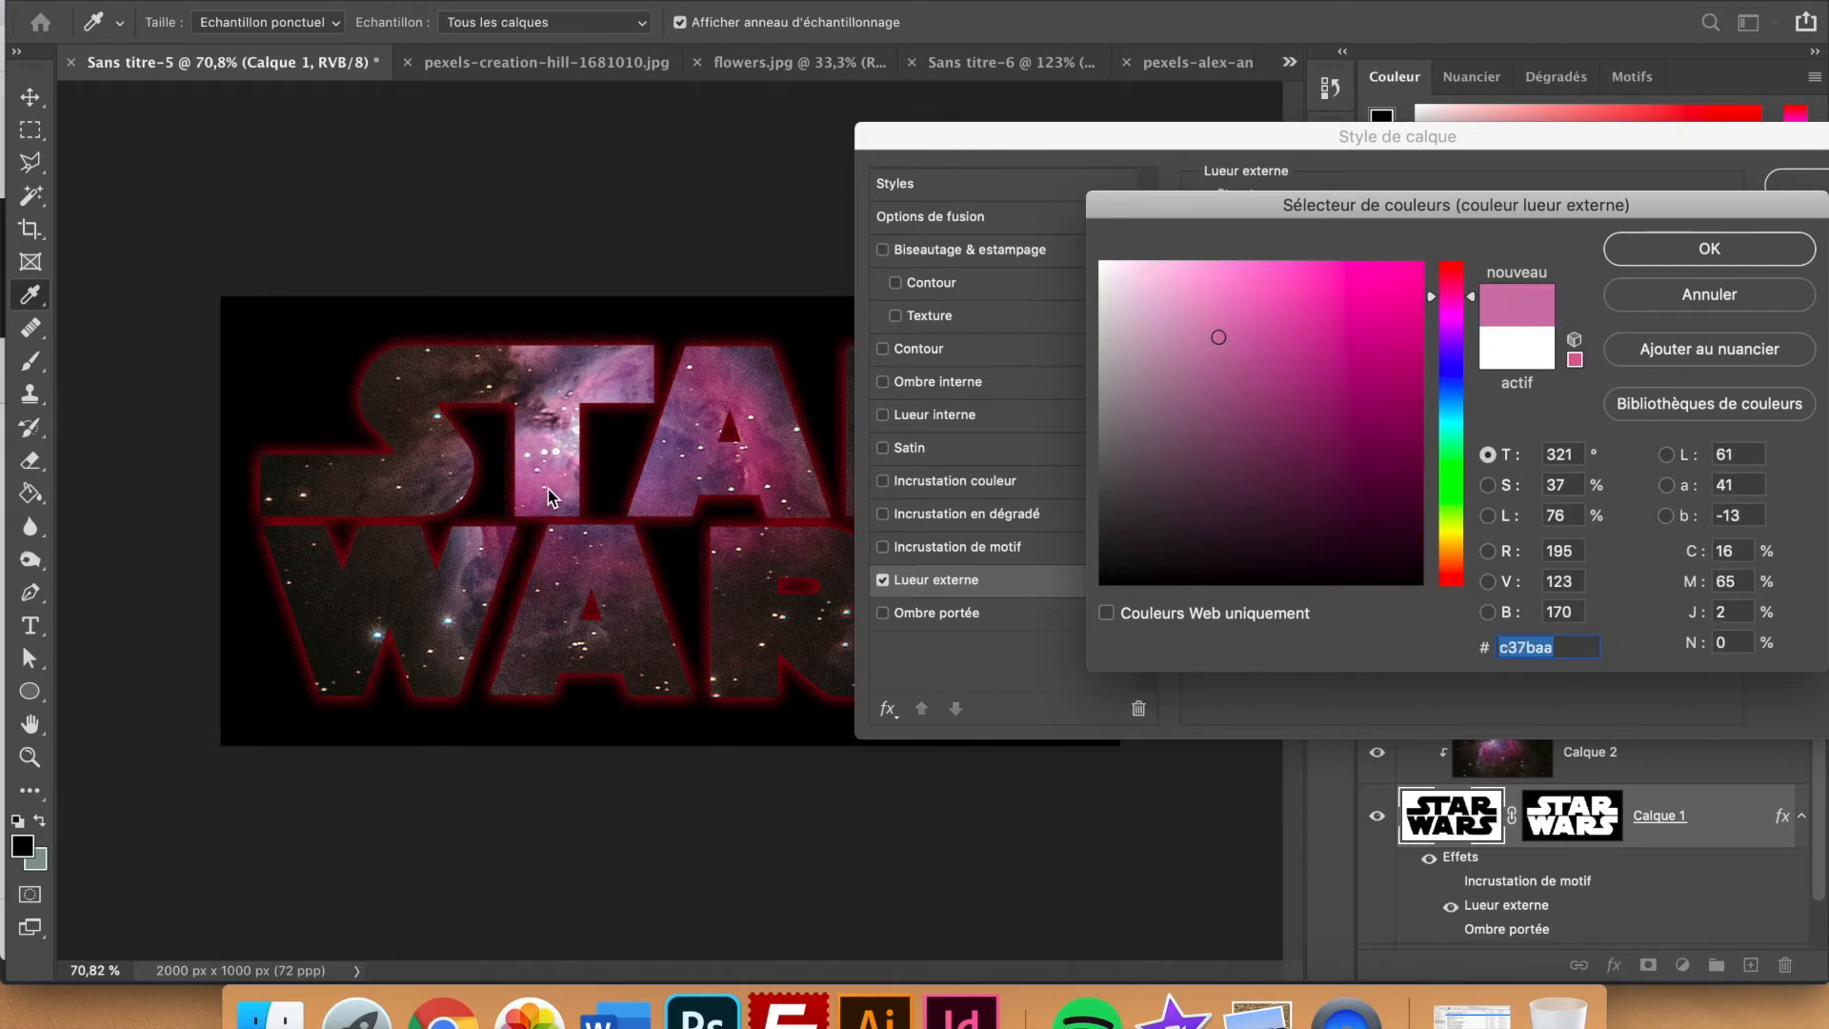
{"action": "left_click", "coordinate": [1684, 260]}
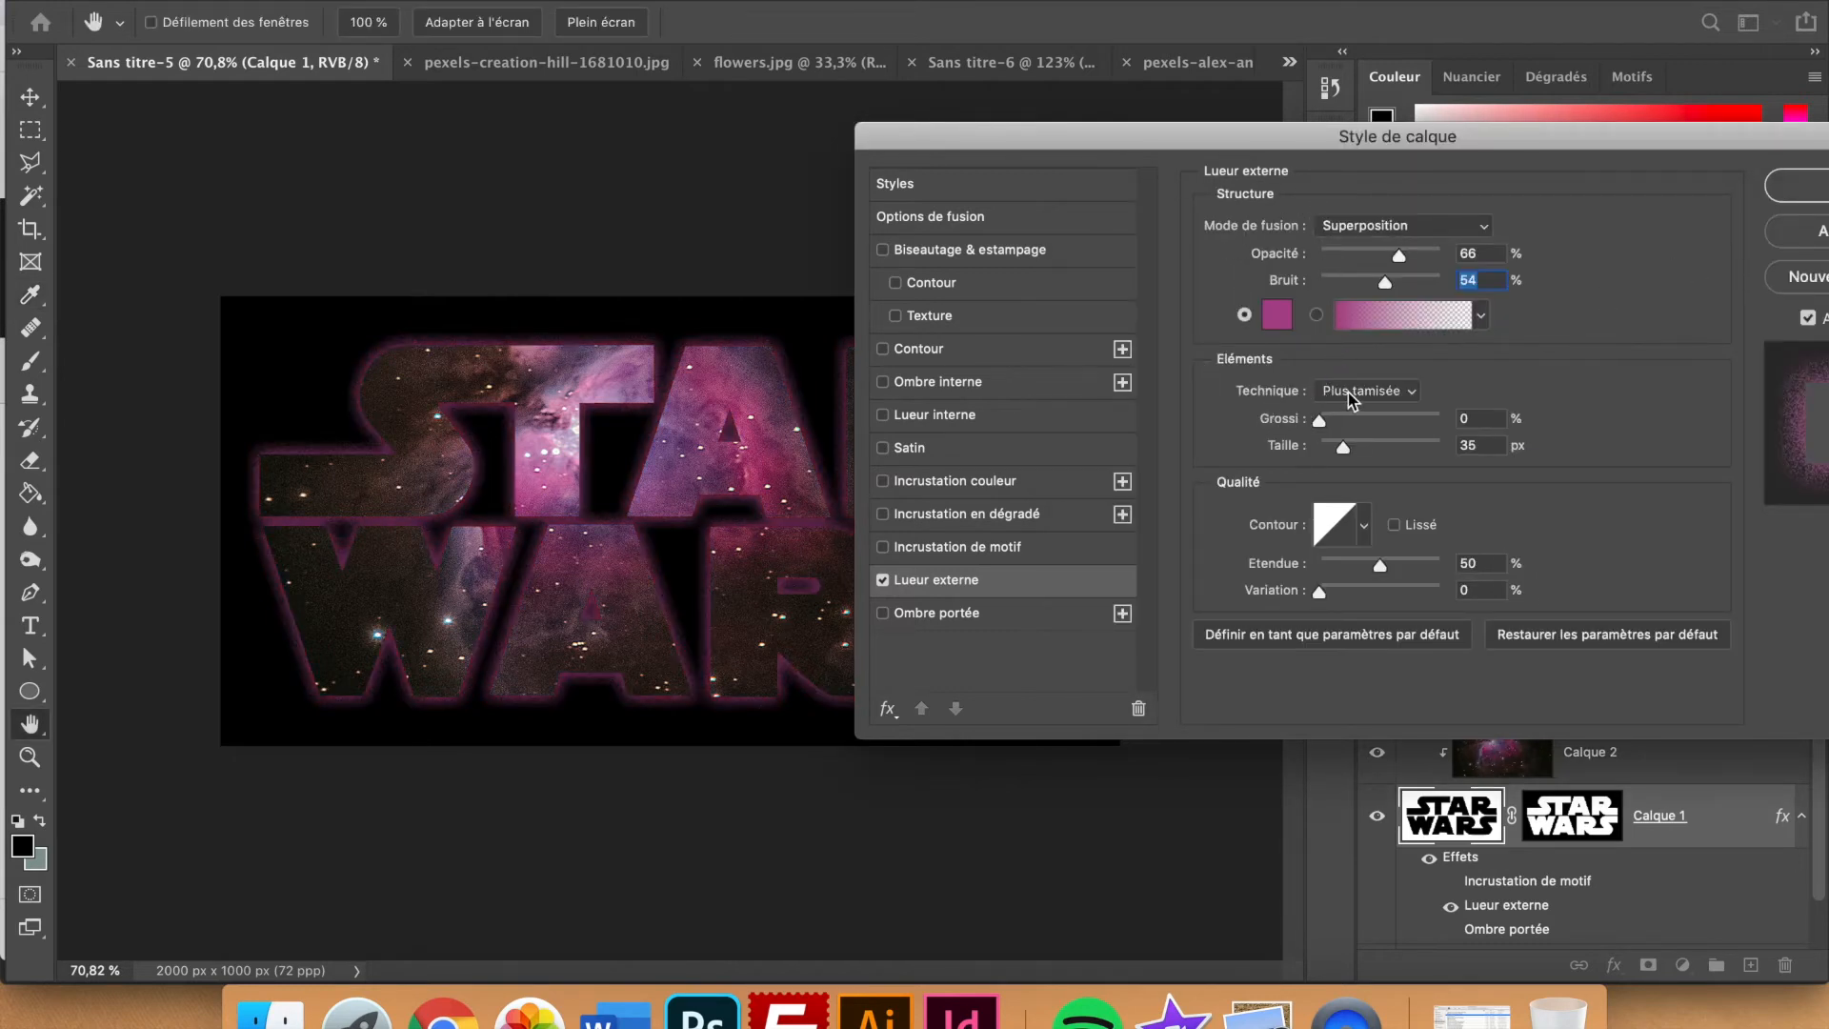
- Set the outer glow's size to 109 px and its spread (Grossi) to 3%, keeping the linear contour
{"action": "left_click_drag", "start_coordinate": [1345, 451], "coordinate": [1378, 452]}
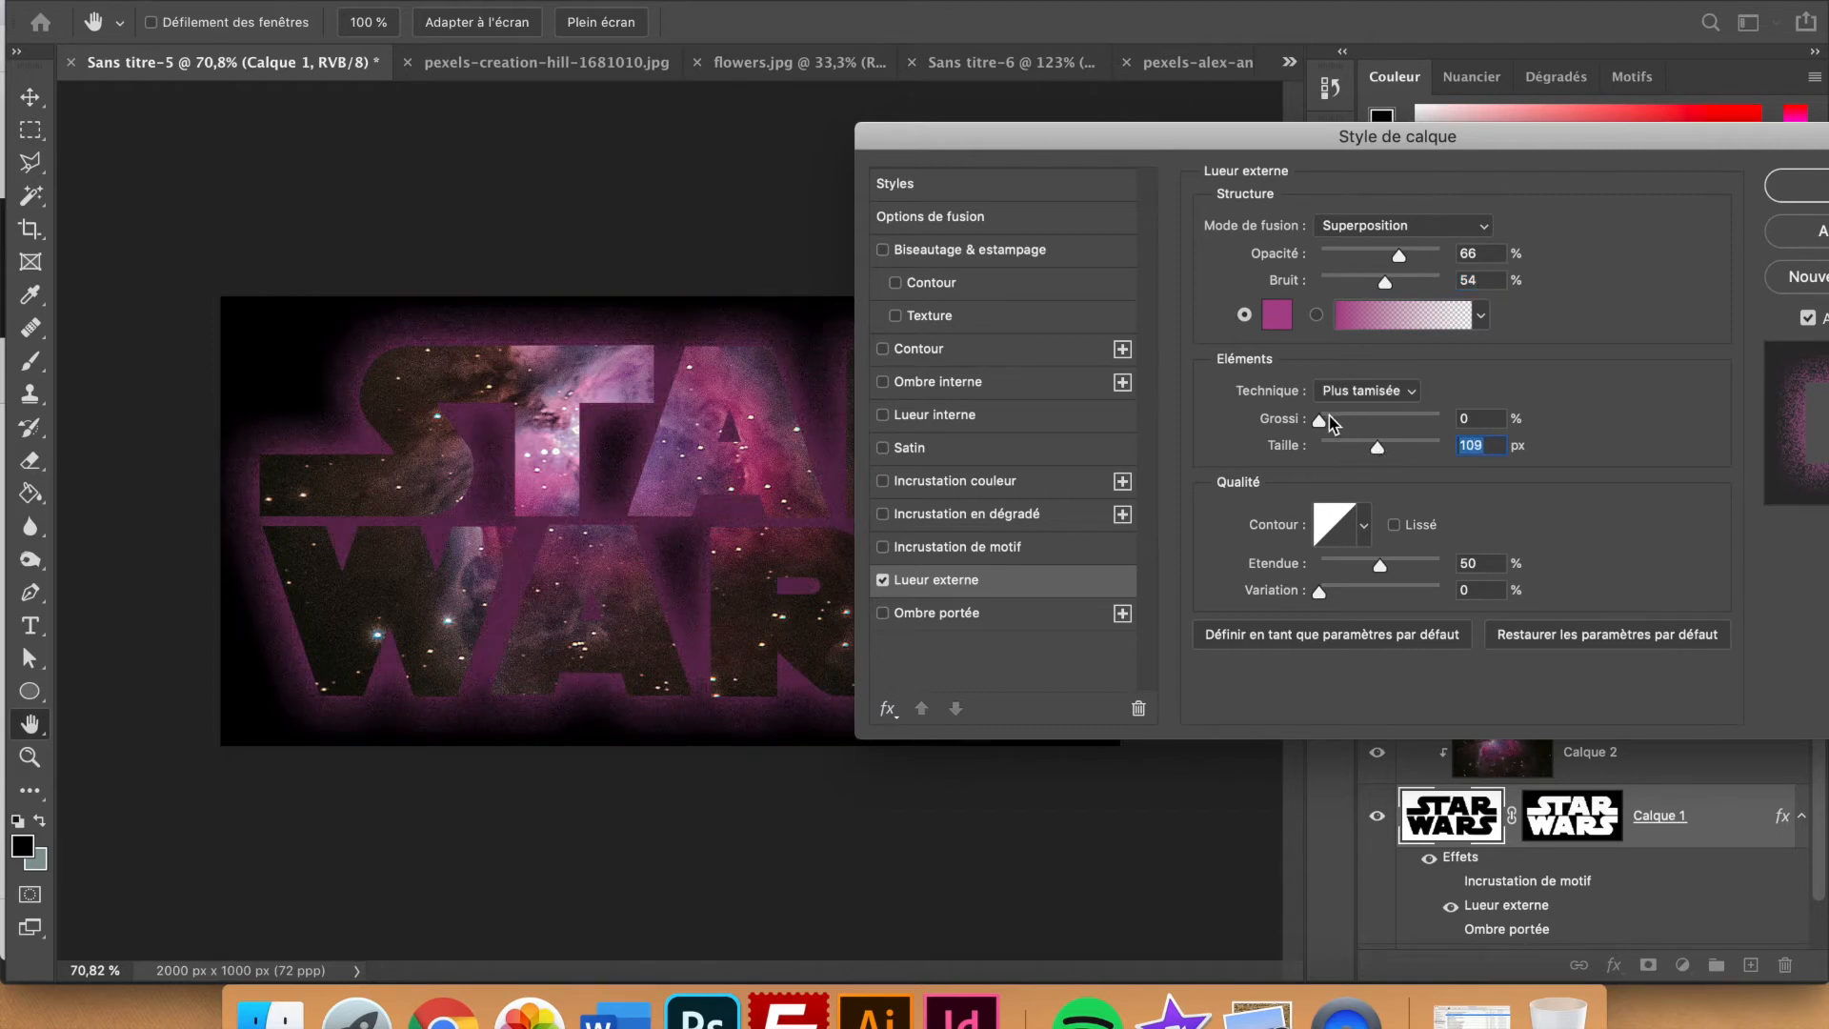
{"action": "mouse_move", "coordinate": [1319, 421]}
{"action": "left_mouse_down"}
{"action": "mouse_move", "coordinate": [1366, 429]}
{"action": "mouse_move", "coordinate": [1323, 423]}
{"action": "left_mouse_up"}
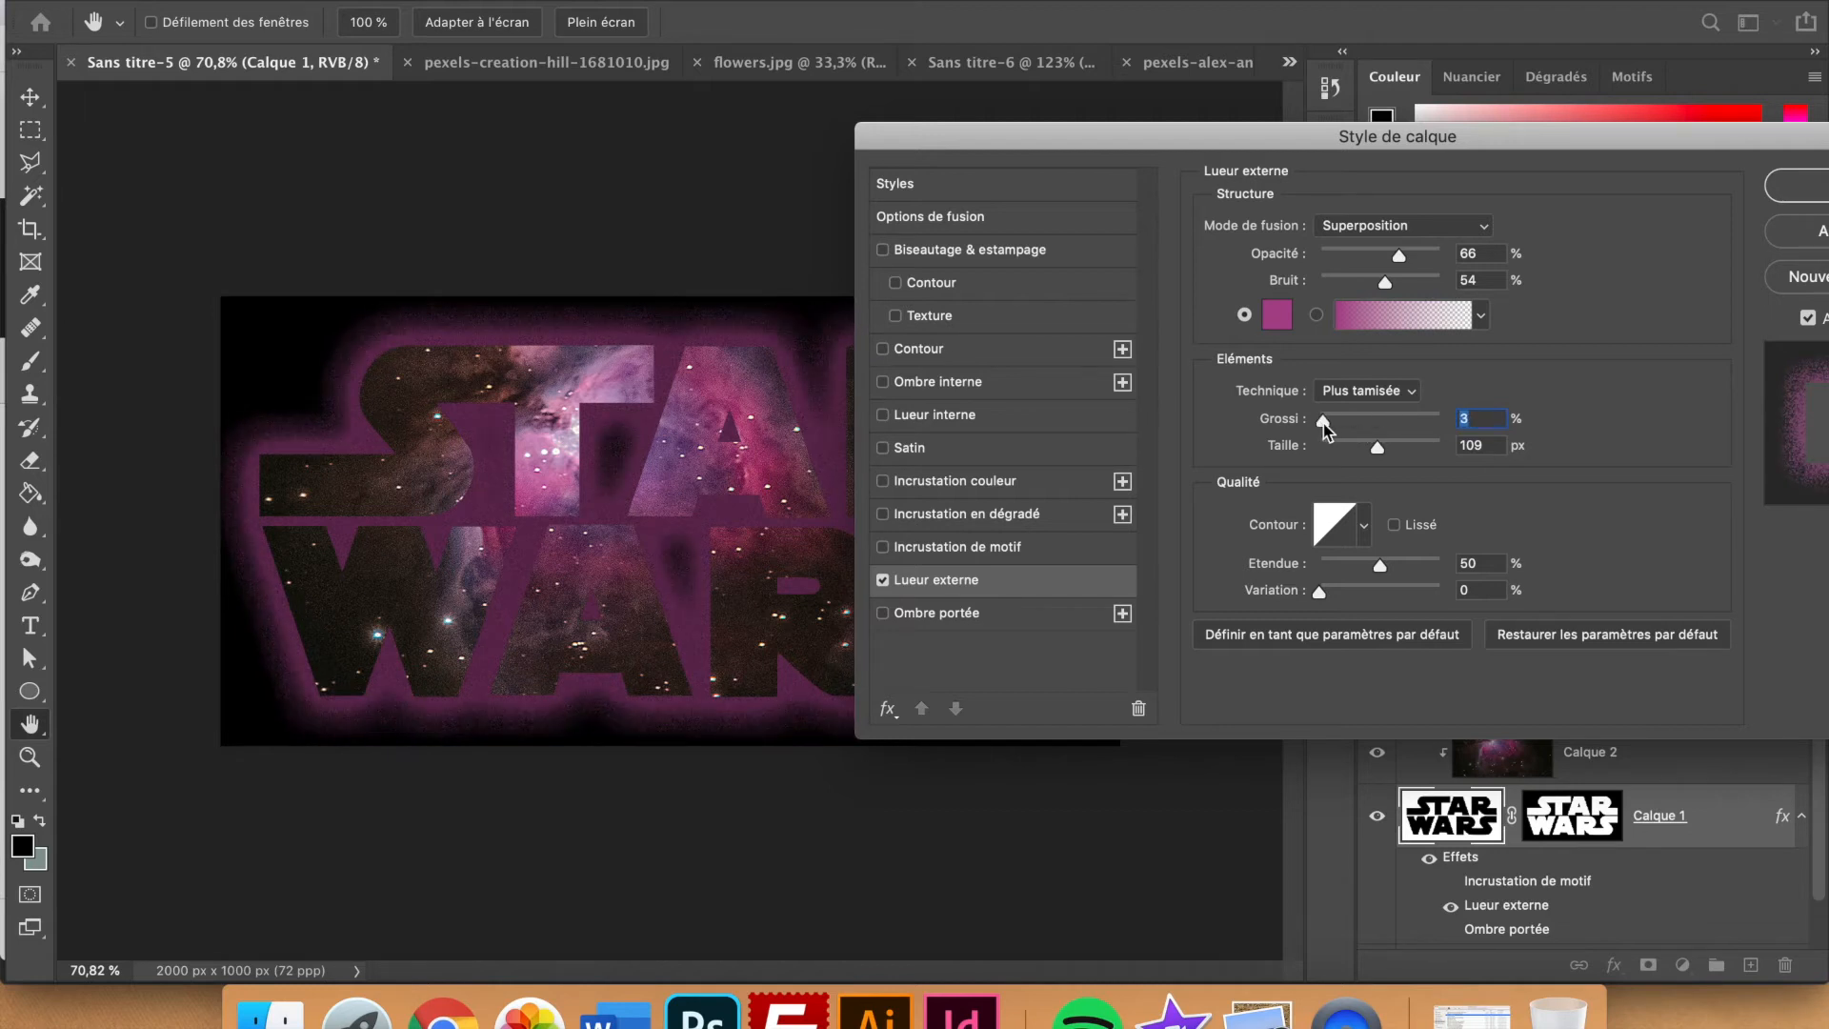
{"action": "left_click", "coordinate": [1368, 538]}
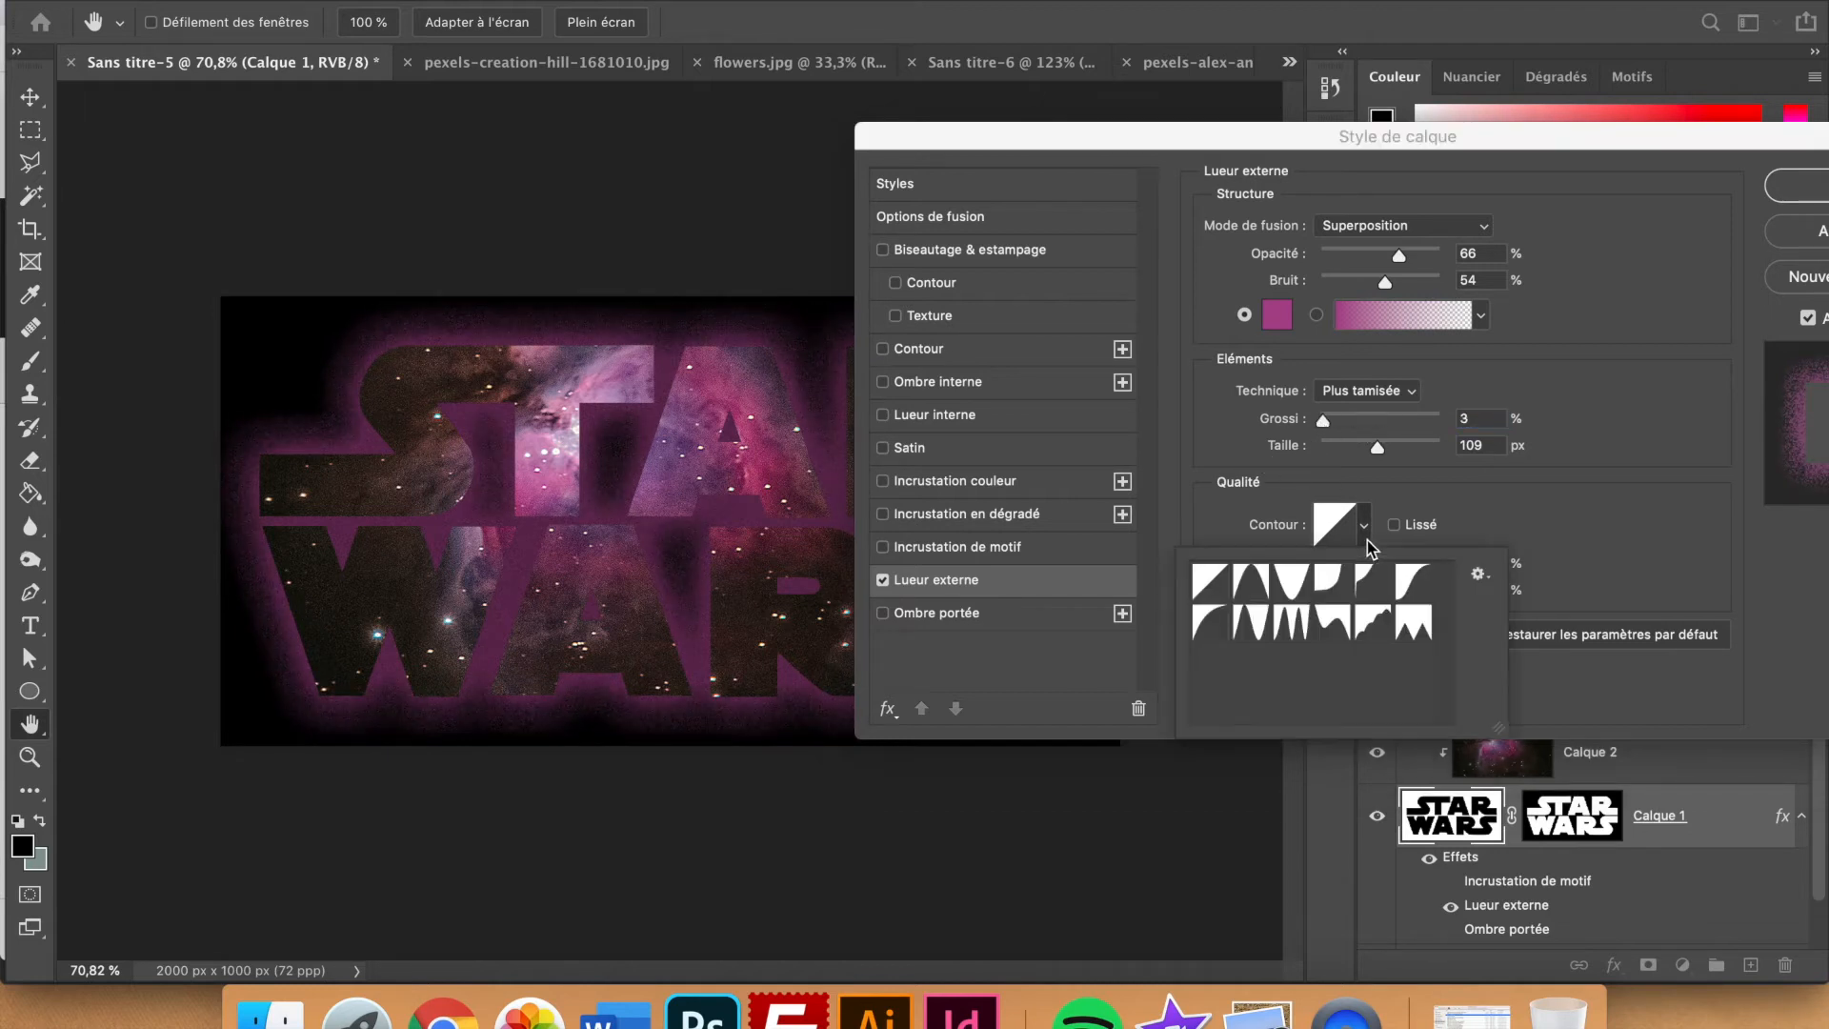
{"action": "left_click", "coordinate": [1560, 514]}
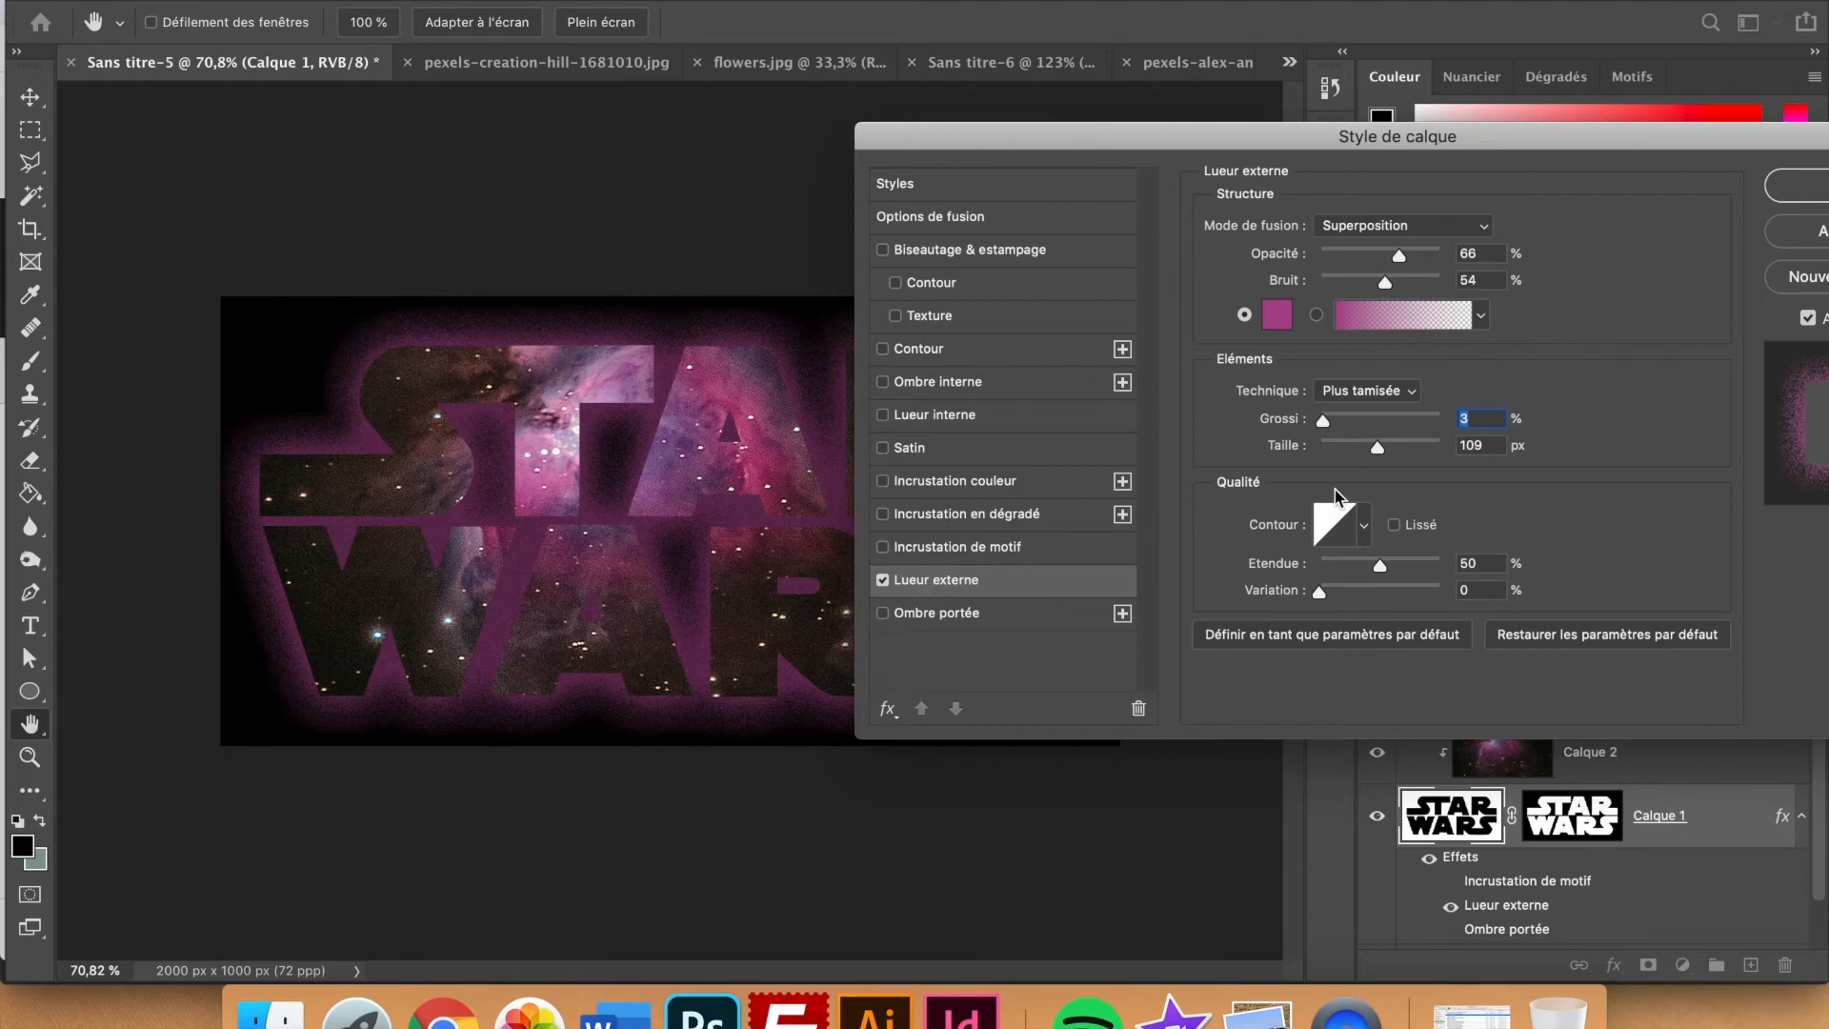
- Compare the lettering with and without the outer glow, leaving the effect enabled
{"action": "left_click", "coordinate": [884, 586]}
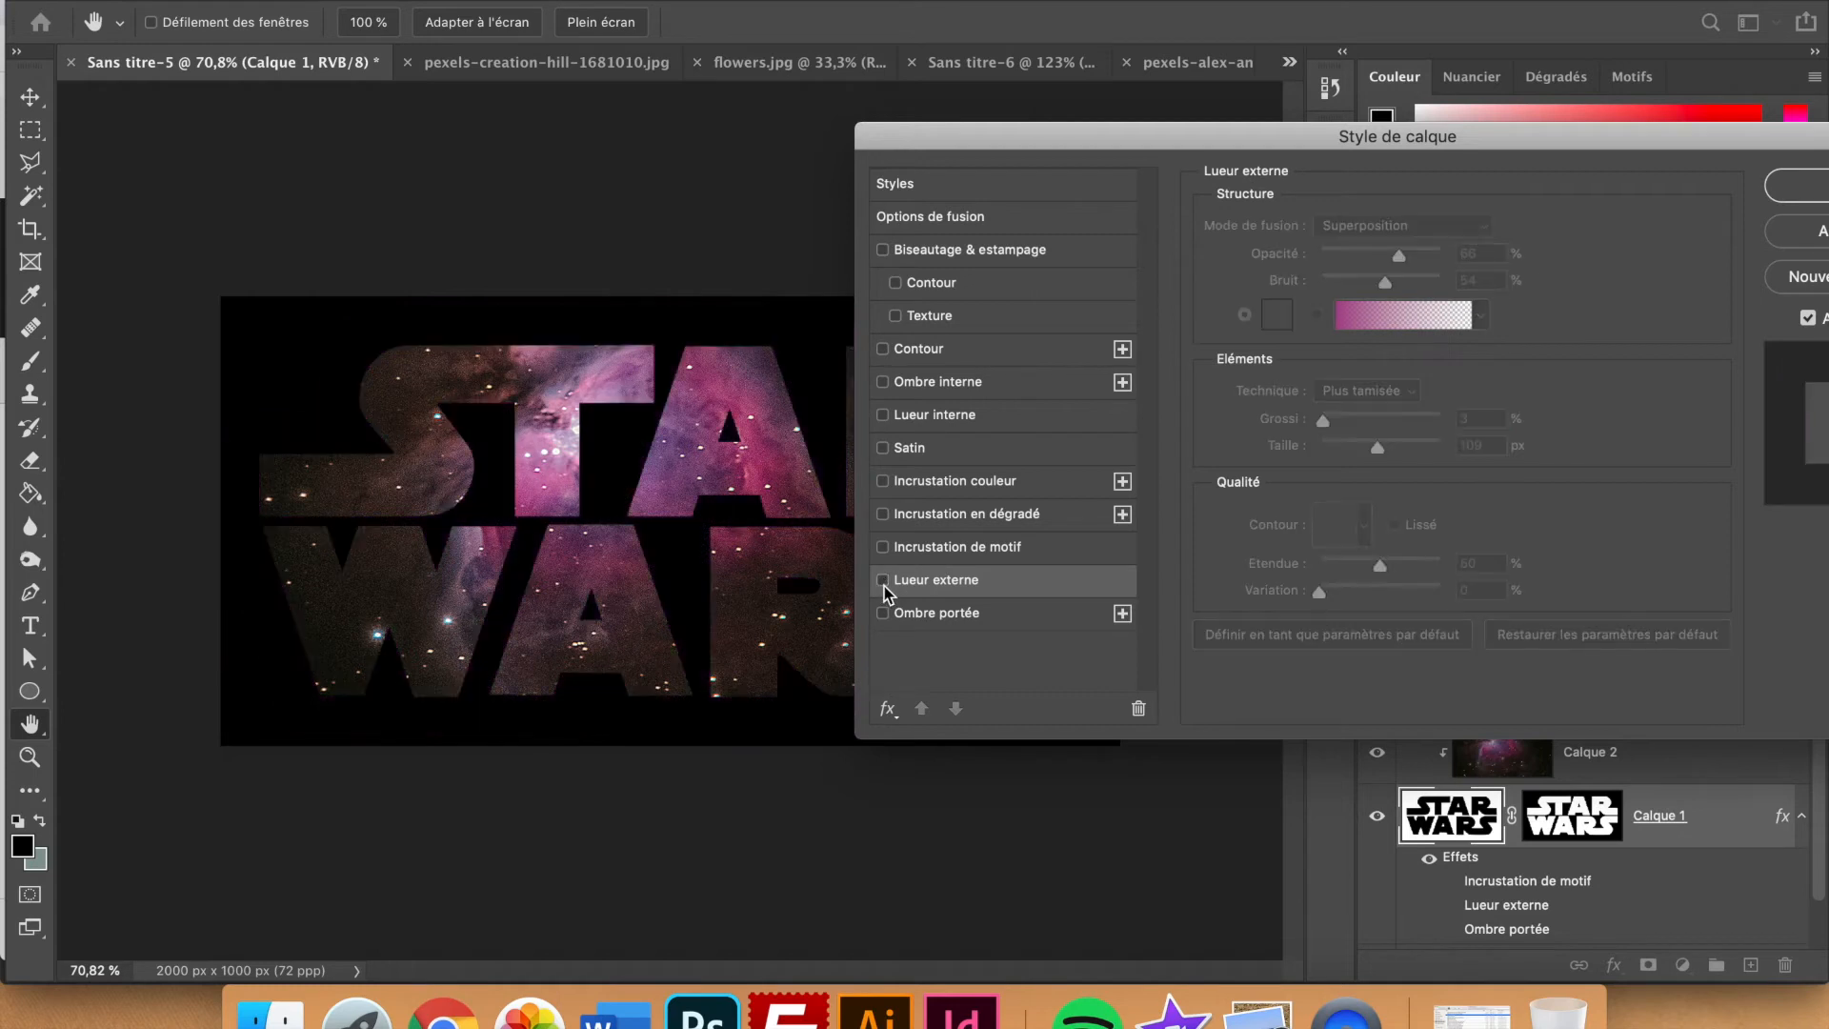
{"action": "left_click", "coordinate": [884, 585]}
{"action": "left_click", "coordinate": [884, 586]}
{"action": "left_click", "coordinate": [884, 586]}
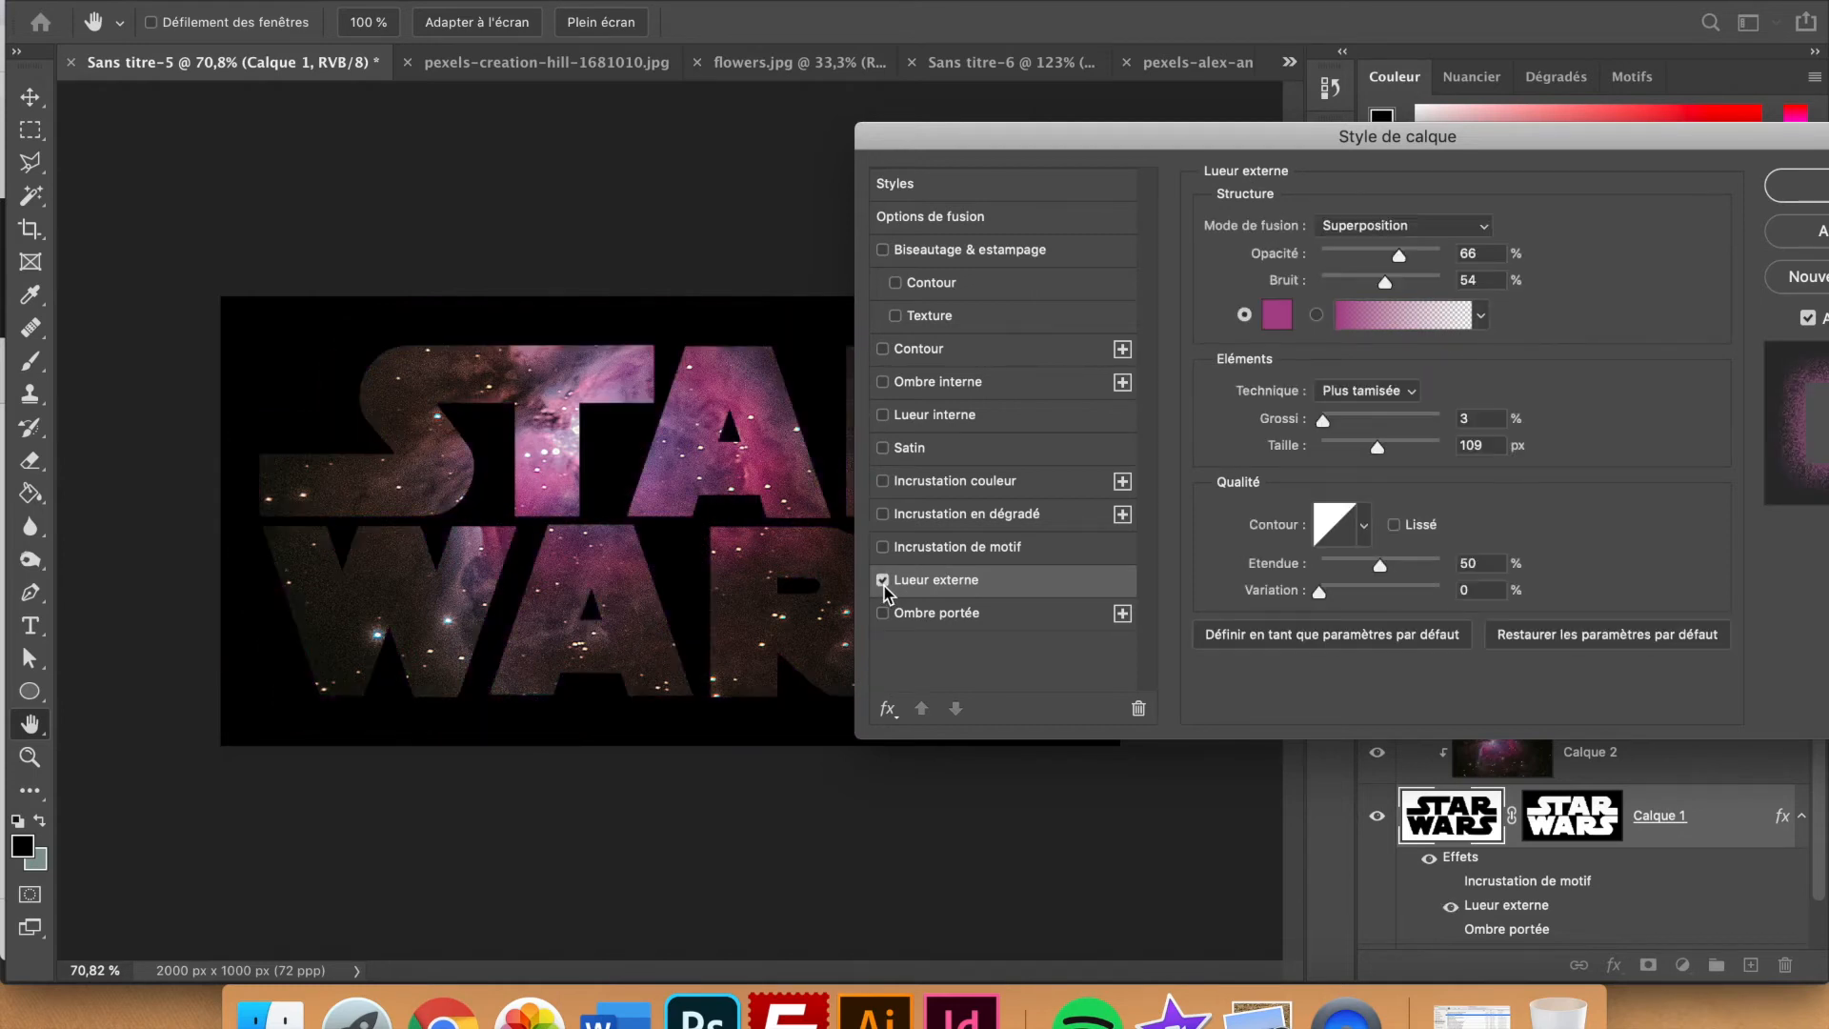
{"action": "left_click", "coordinate": [883, 583]}
{"action": "left_click", "coordinate": [884, 584]}
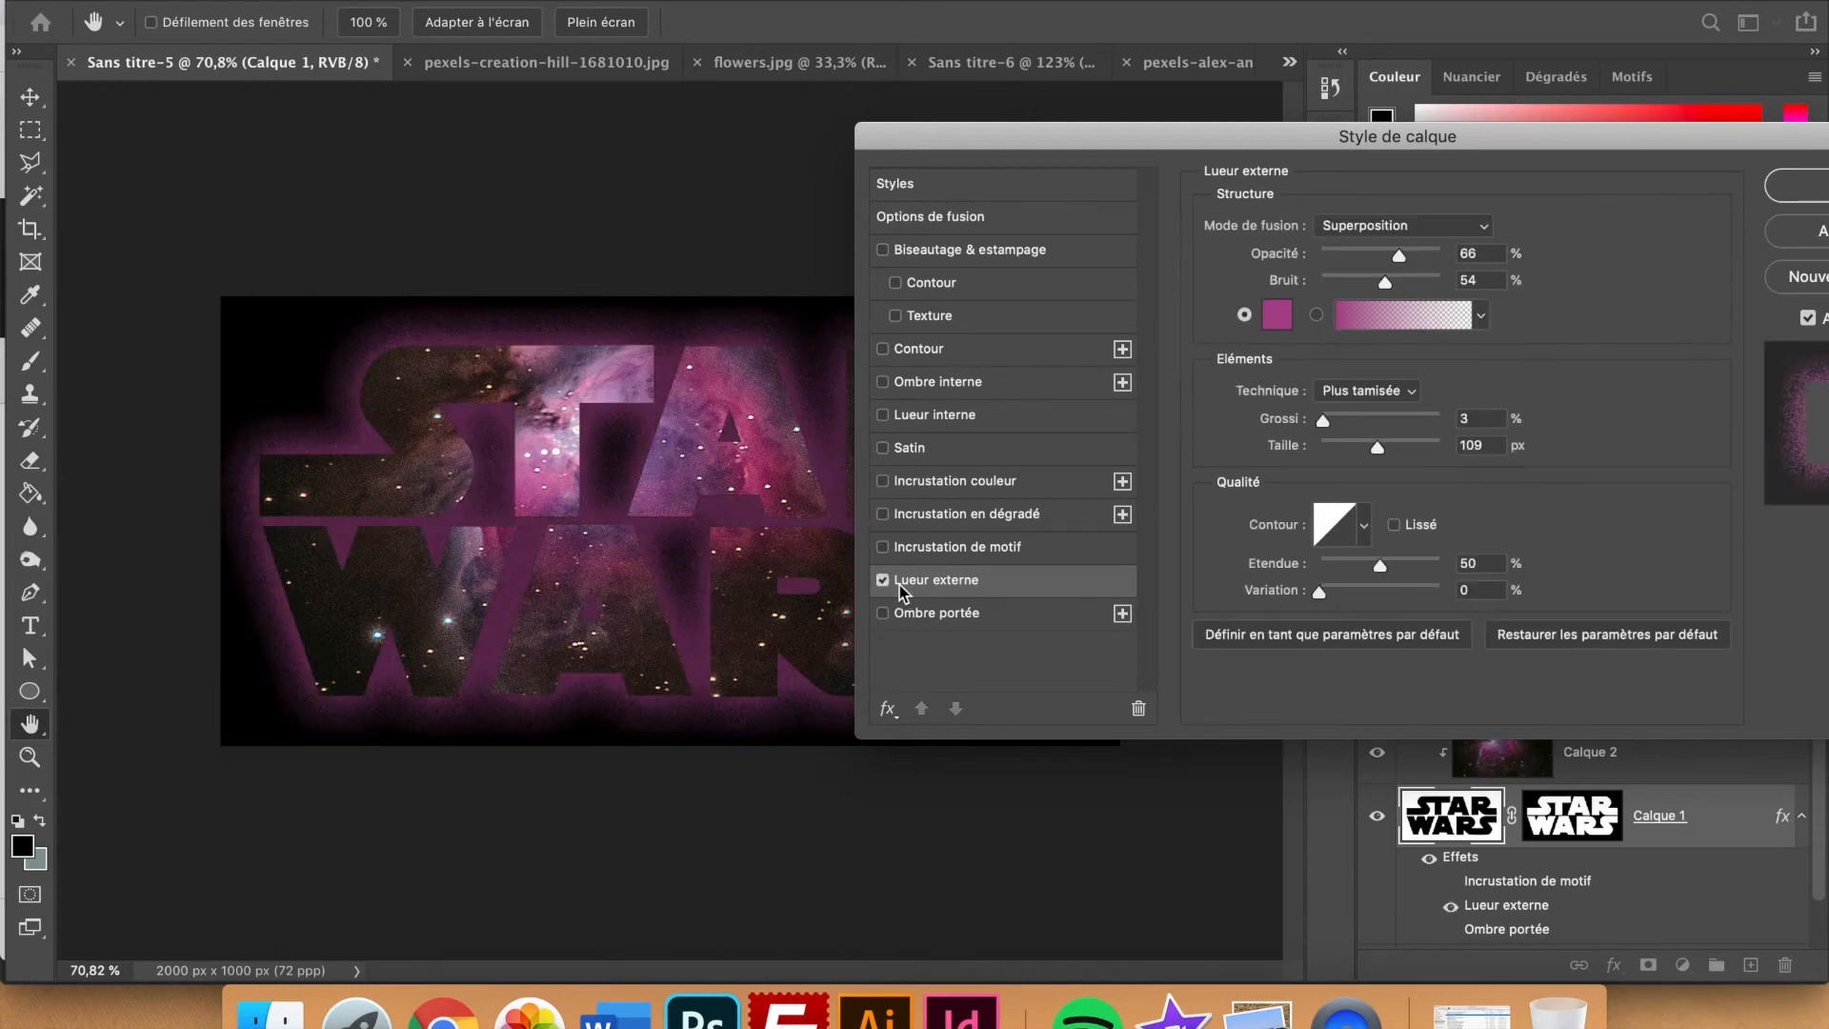
{"action": "left_click", "coordinate": [883, 581]}
{"action": "left_click", "coordinate": [882, 579]}
- Add a stroke effect (Contour) to the lettering with size 16 px, position Intérieur, Normal blend mode and 47% opacity
{"action": "left_click", "coordinate": [1036, 352]}
{"action": "left_click", "coordinate": [882, 349]}
{"action": "left_click", "coordinate": [882, 349]}
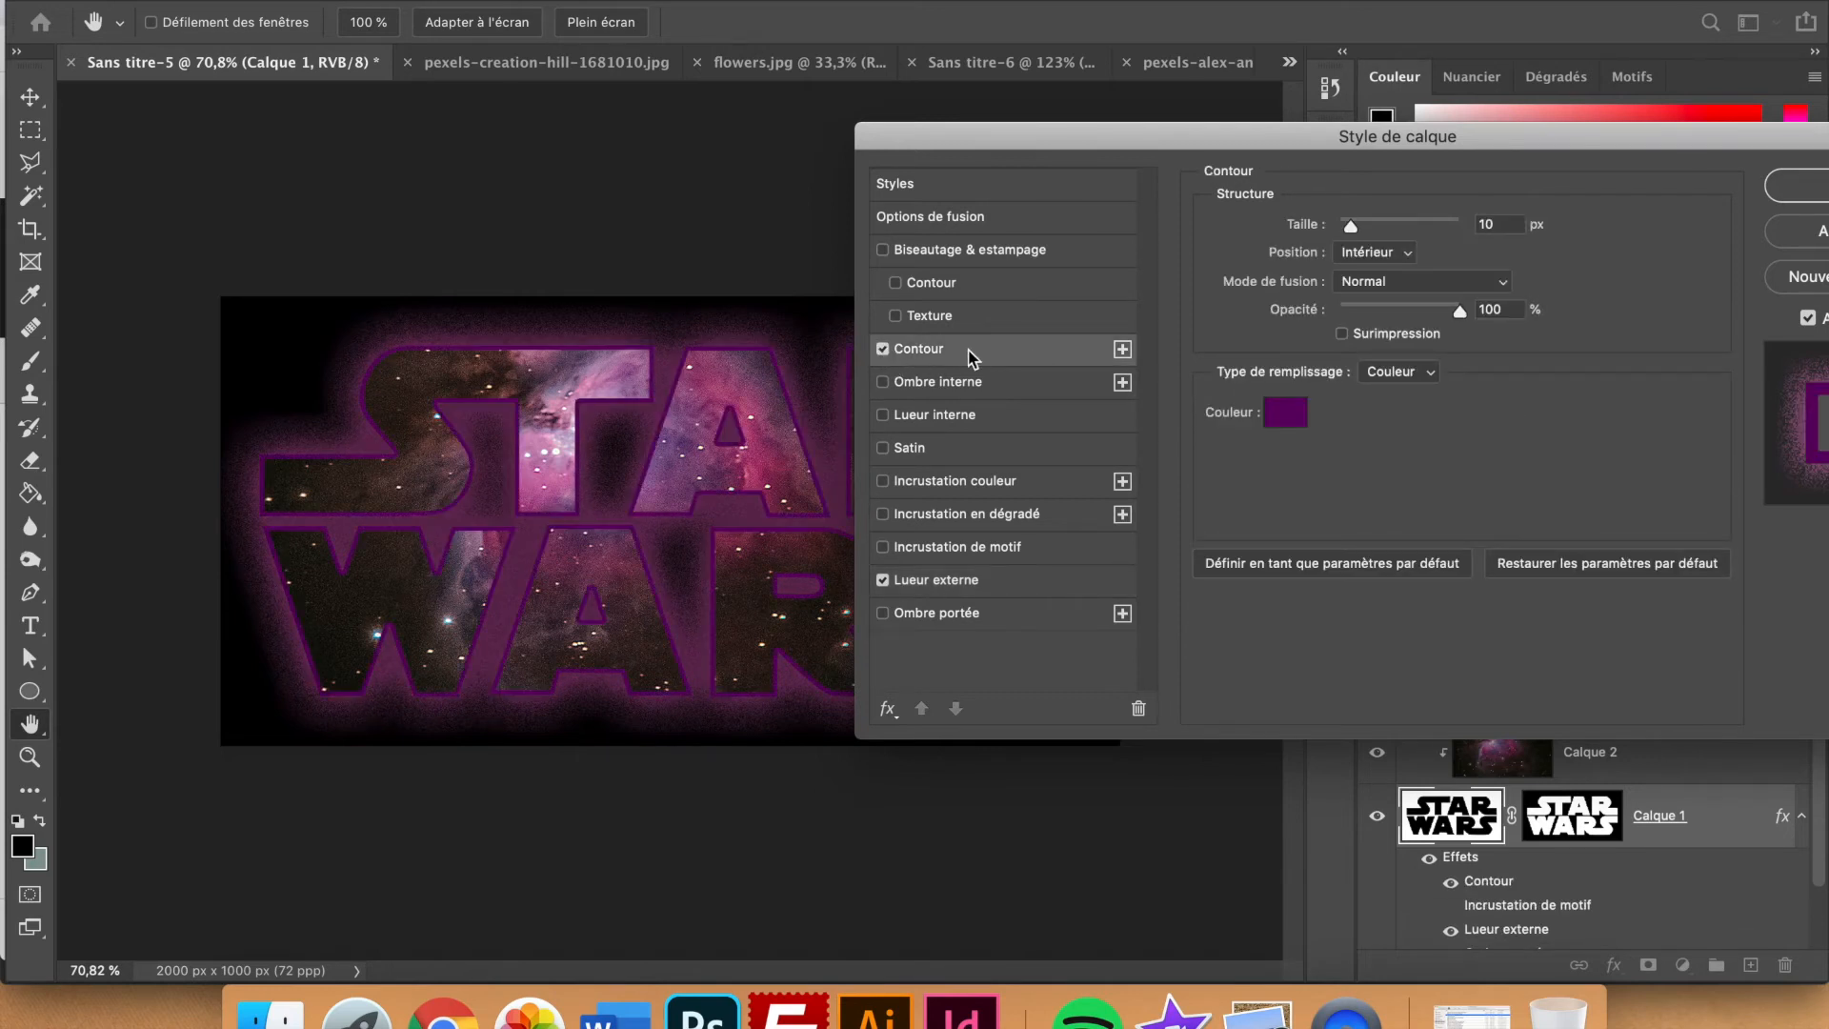
{"action": "mouse_move", "coordinate": [1351, 227]}
{"action": "left_mouse_down"}
{"action": "mouse_move", "coordinate": [1382, 229]}
{"action": "mouse_move", "coordinate": [1355, 234]}
{"action": "left_mouse_up"}
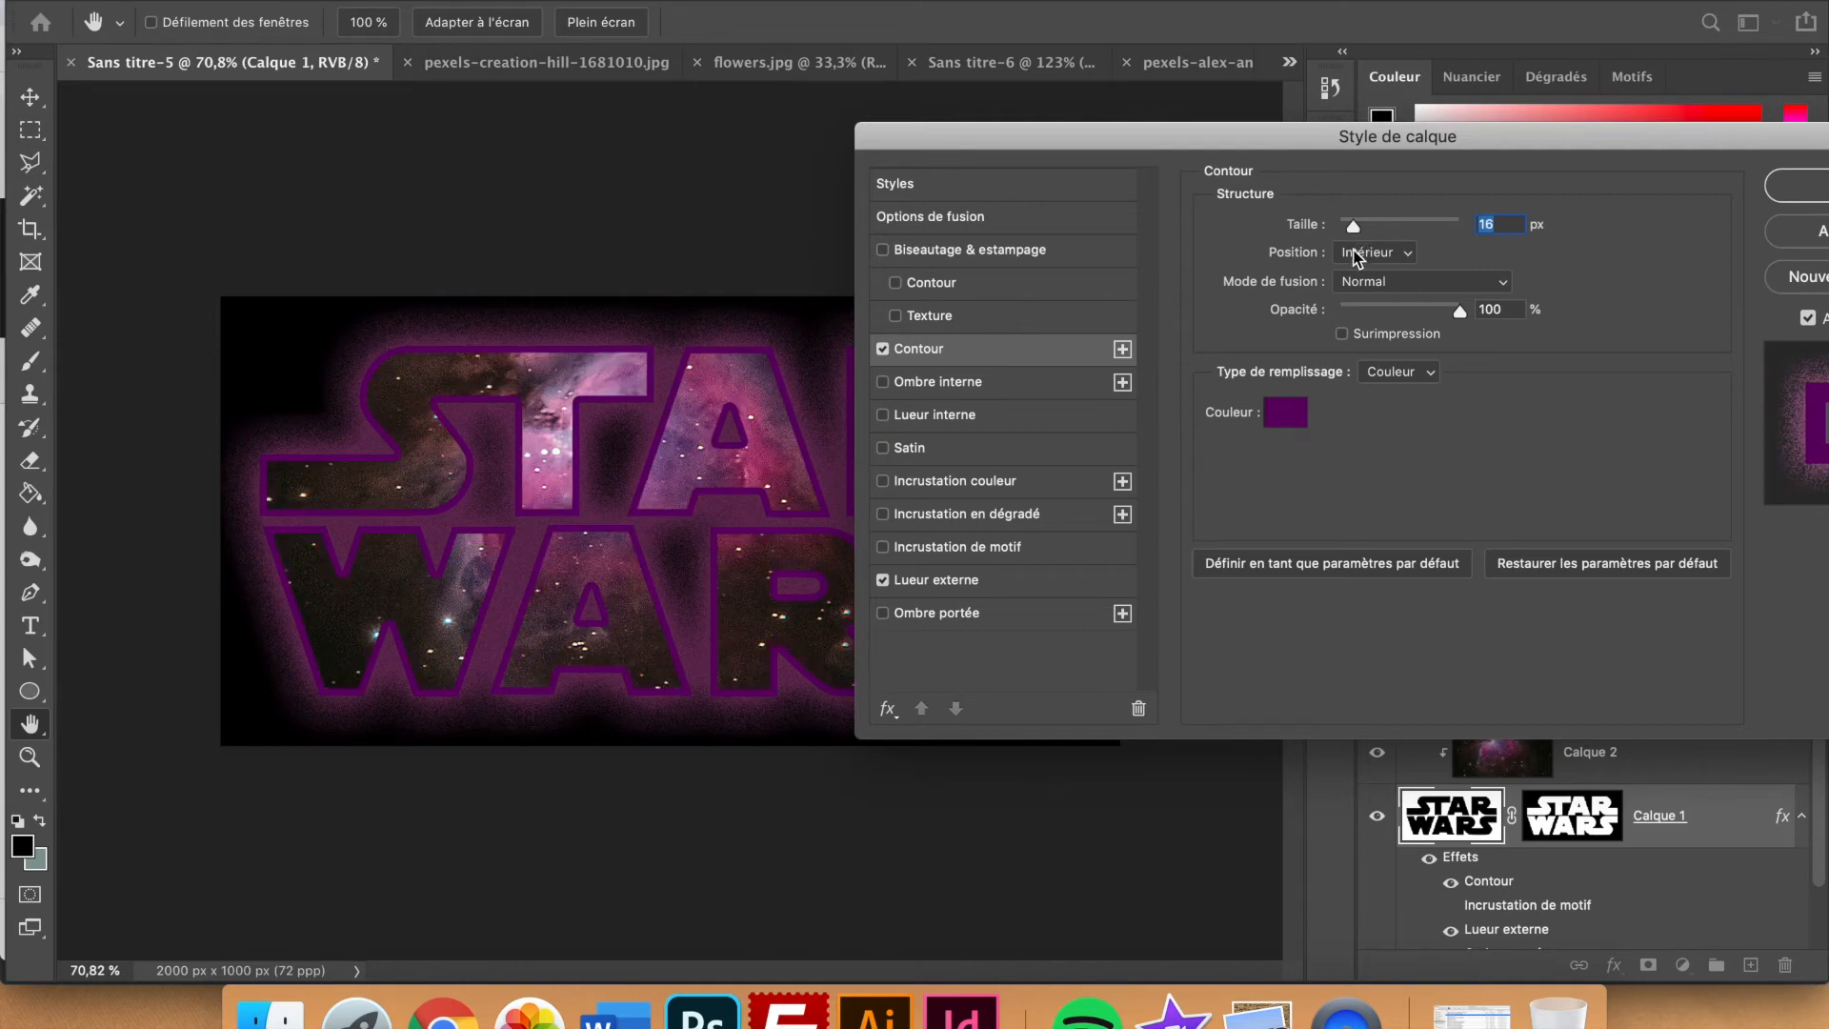
{"action": "left_click", "coordinate": [1362, 252]}
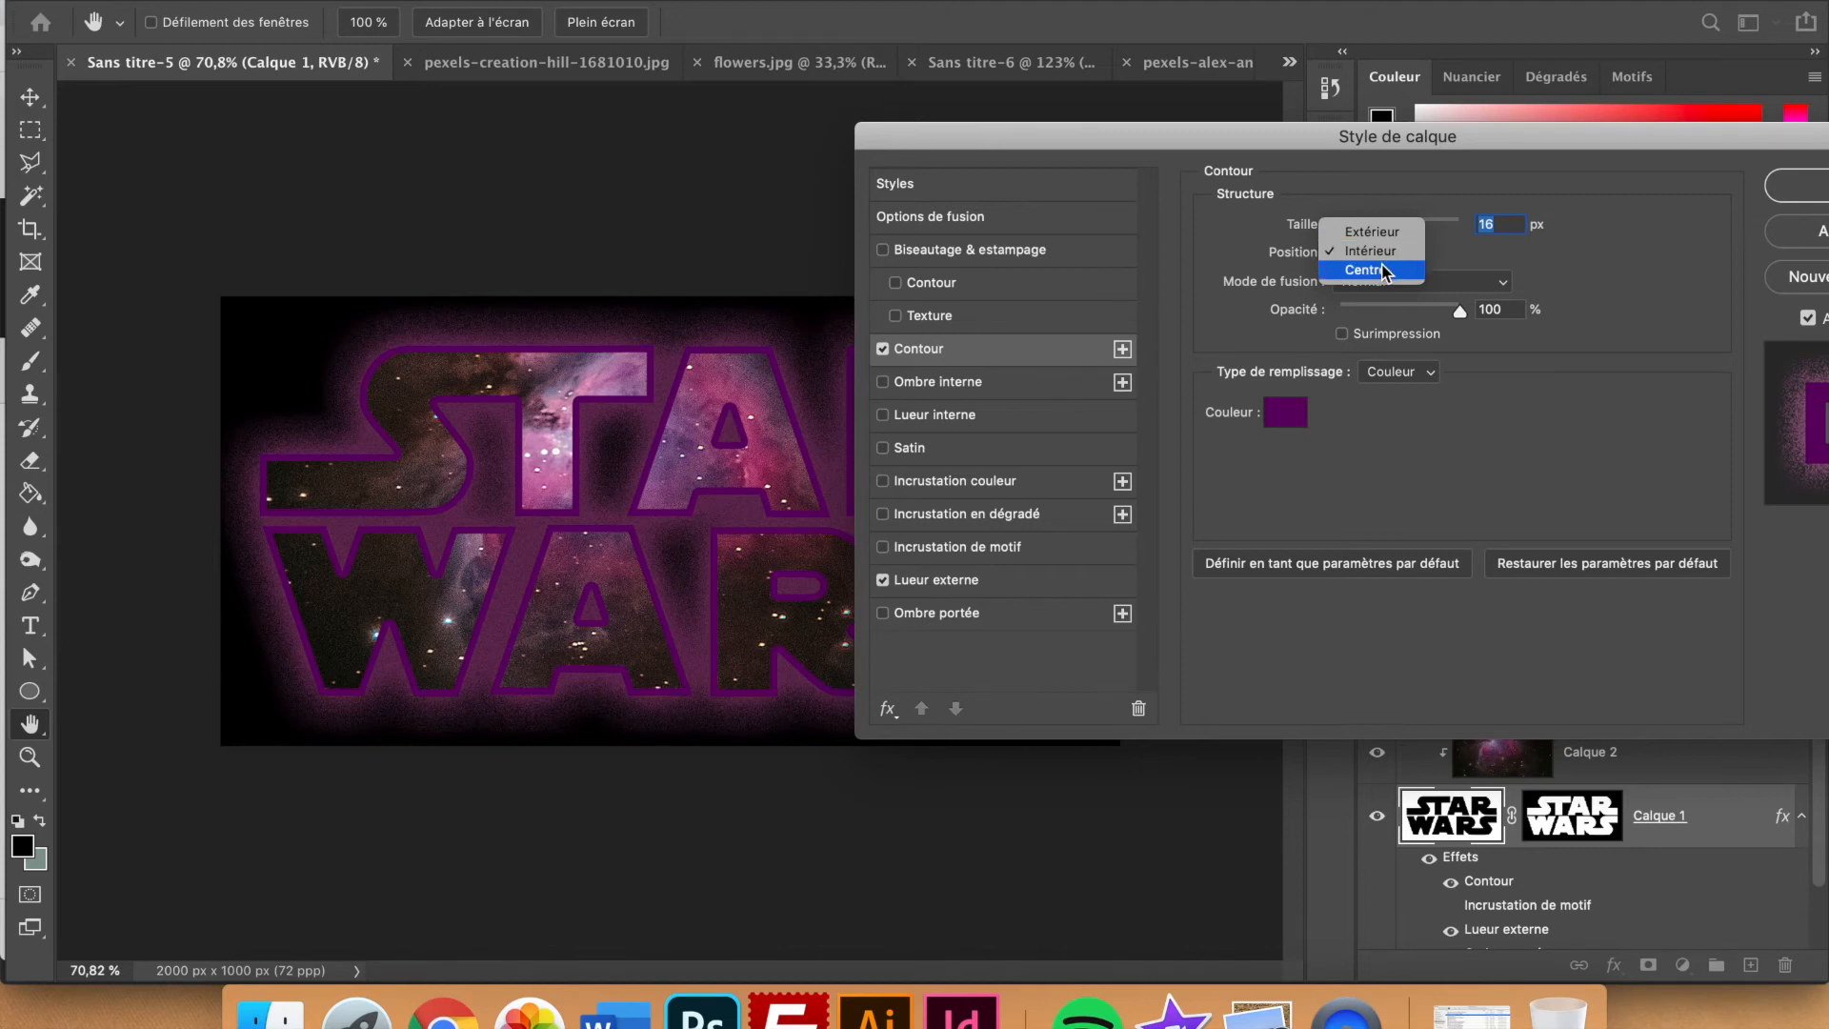
{"action": "left_click", "coordinate": [1597, 289]}
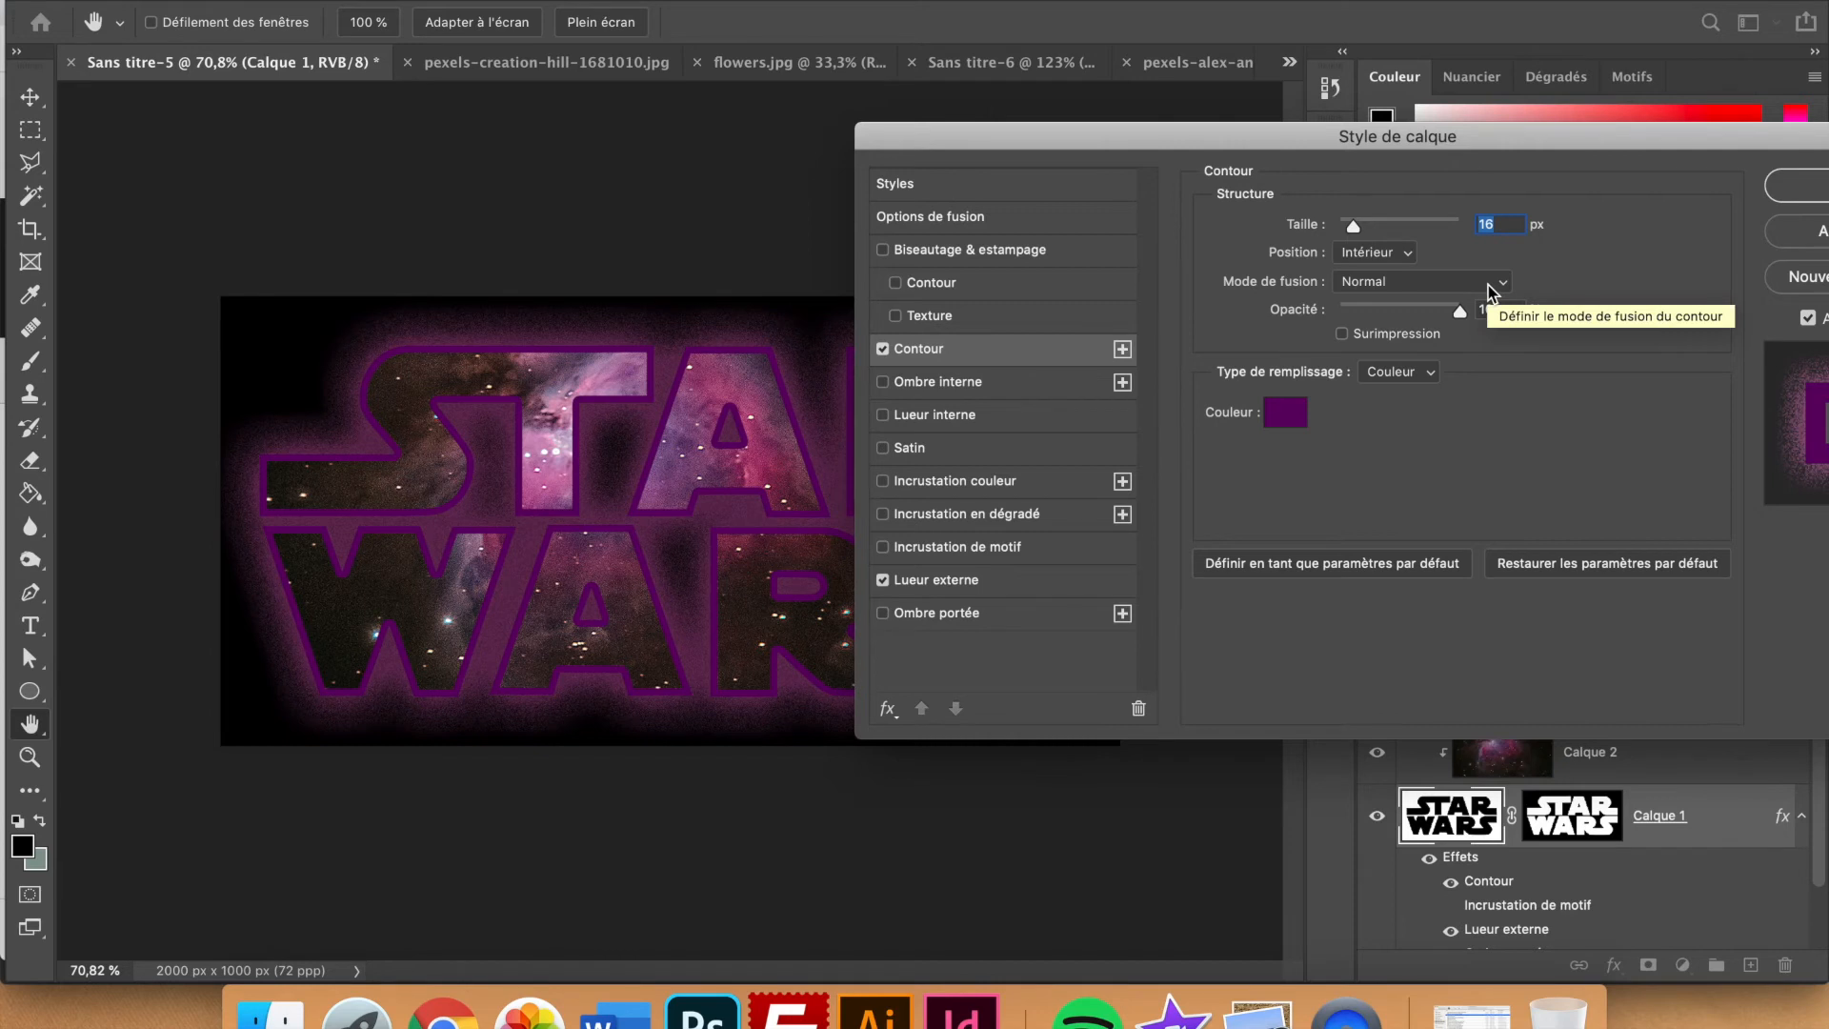
{"action": "left_click", "coordinate": [1417, 309]}
{"action": "mouse_move", "coordinate": [1409, 318]}
{"action": "left_mouse_down"}
{"action": "mouse_move", "coordinate": [1379, 315]}
{"action": "mouse_move", "coordinate": [1396, 306]}
{"action": "left_mouse_up"}
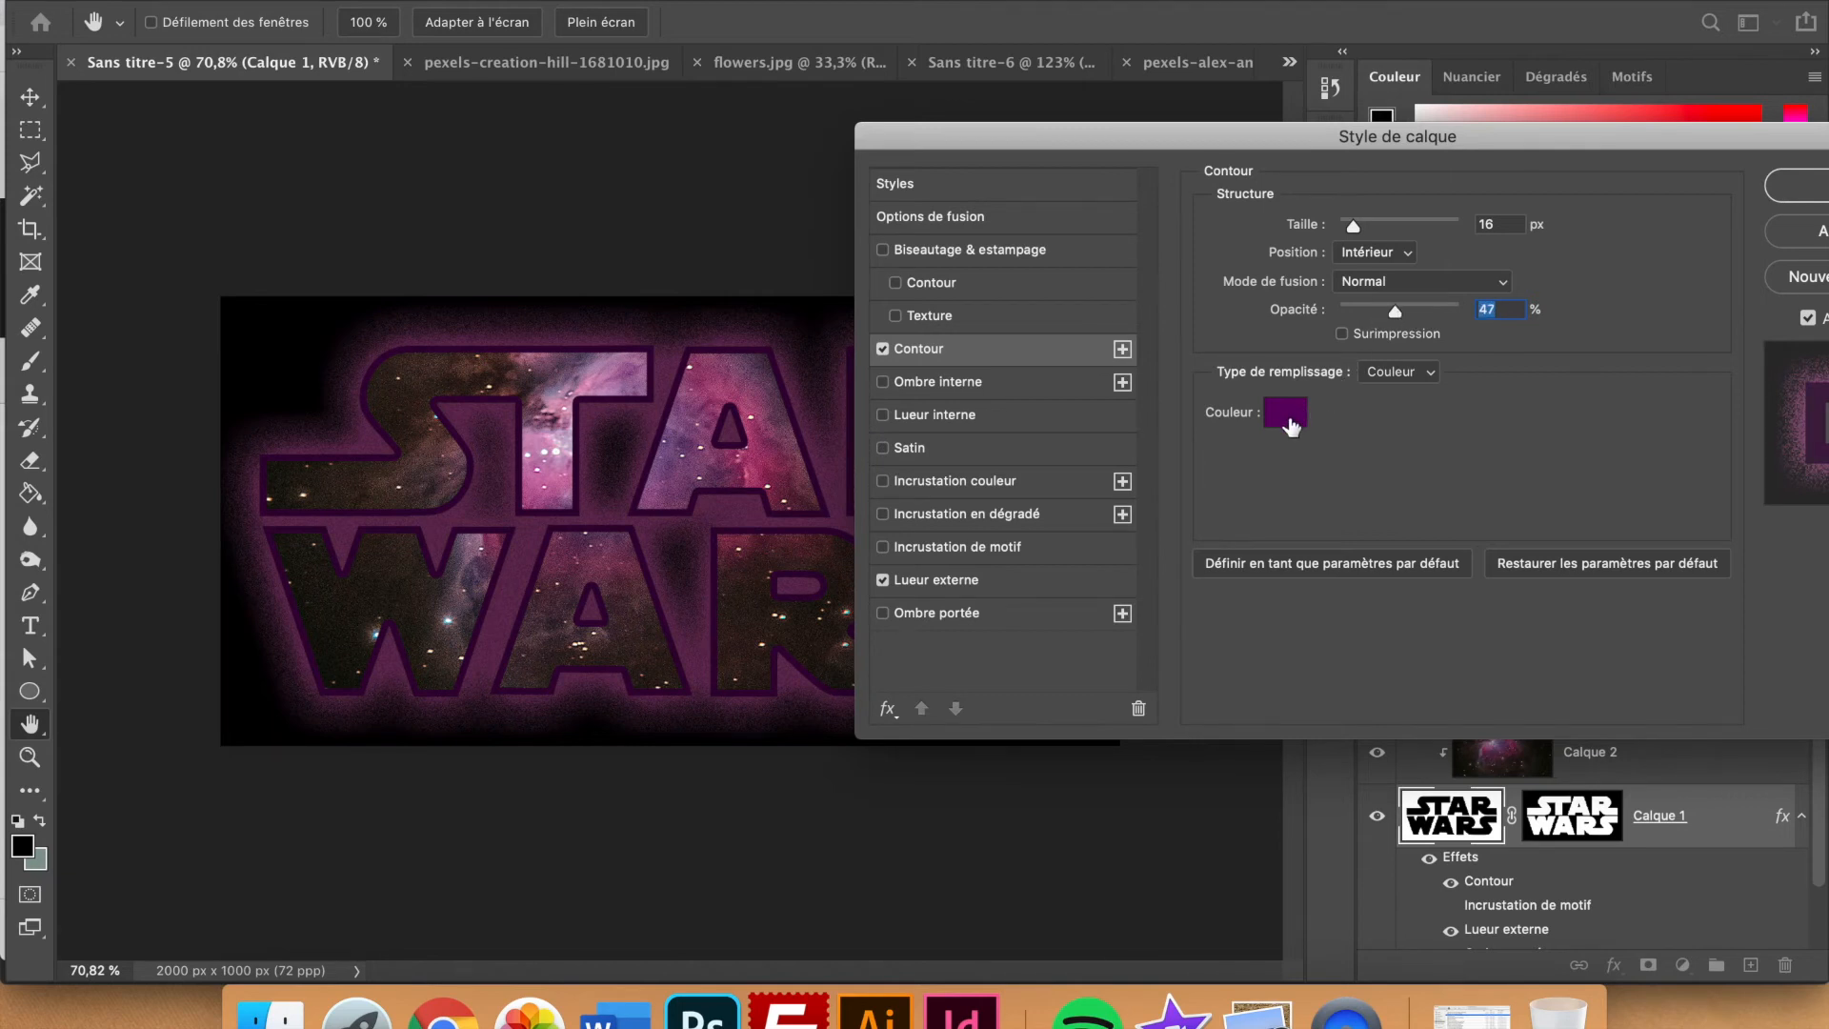
- Set the stroke's solid fill to a light pink-mauve colour and raise its opacity to 71%
{"action": "left_click", "coordinate": [1396, 376]}
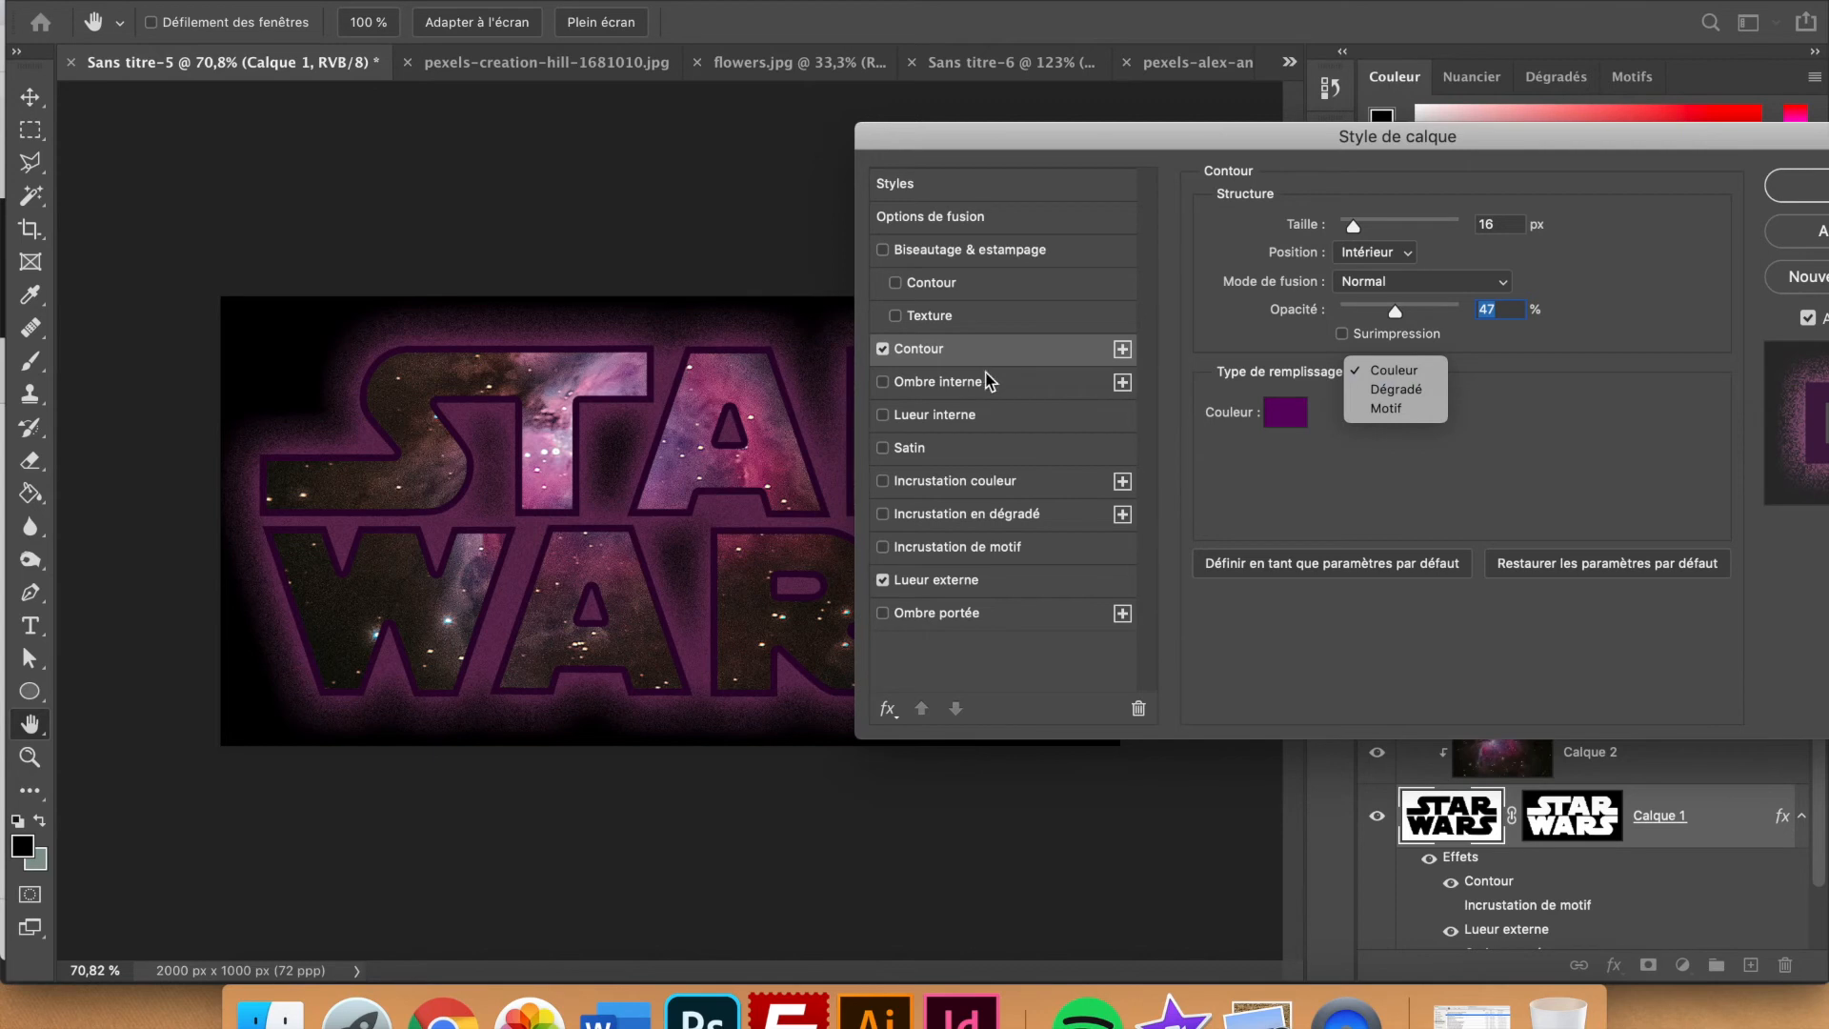
{"action": "left_click", "coordinate": [1291, 456]}
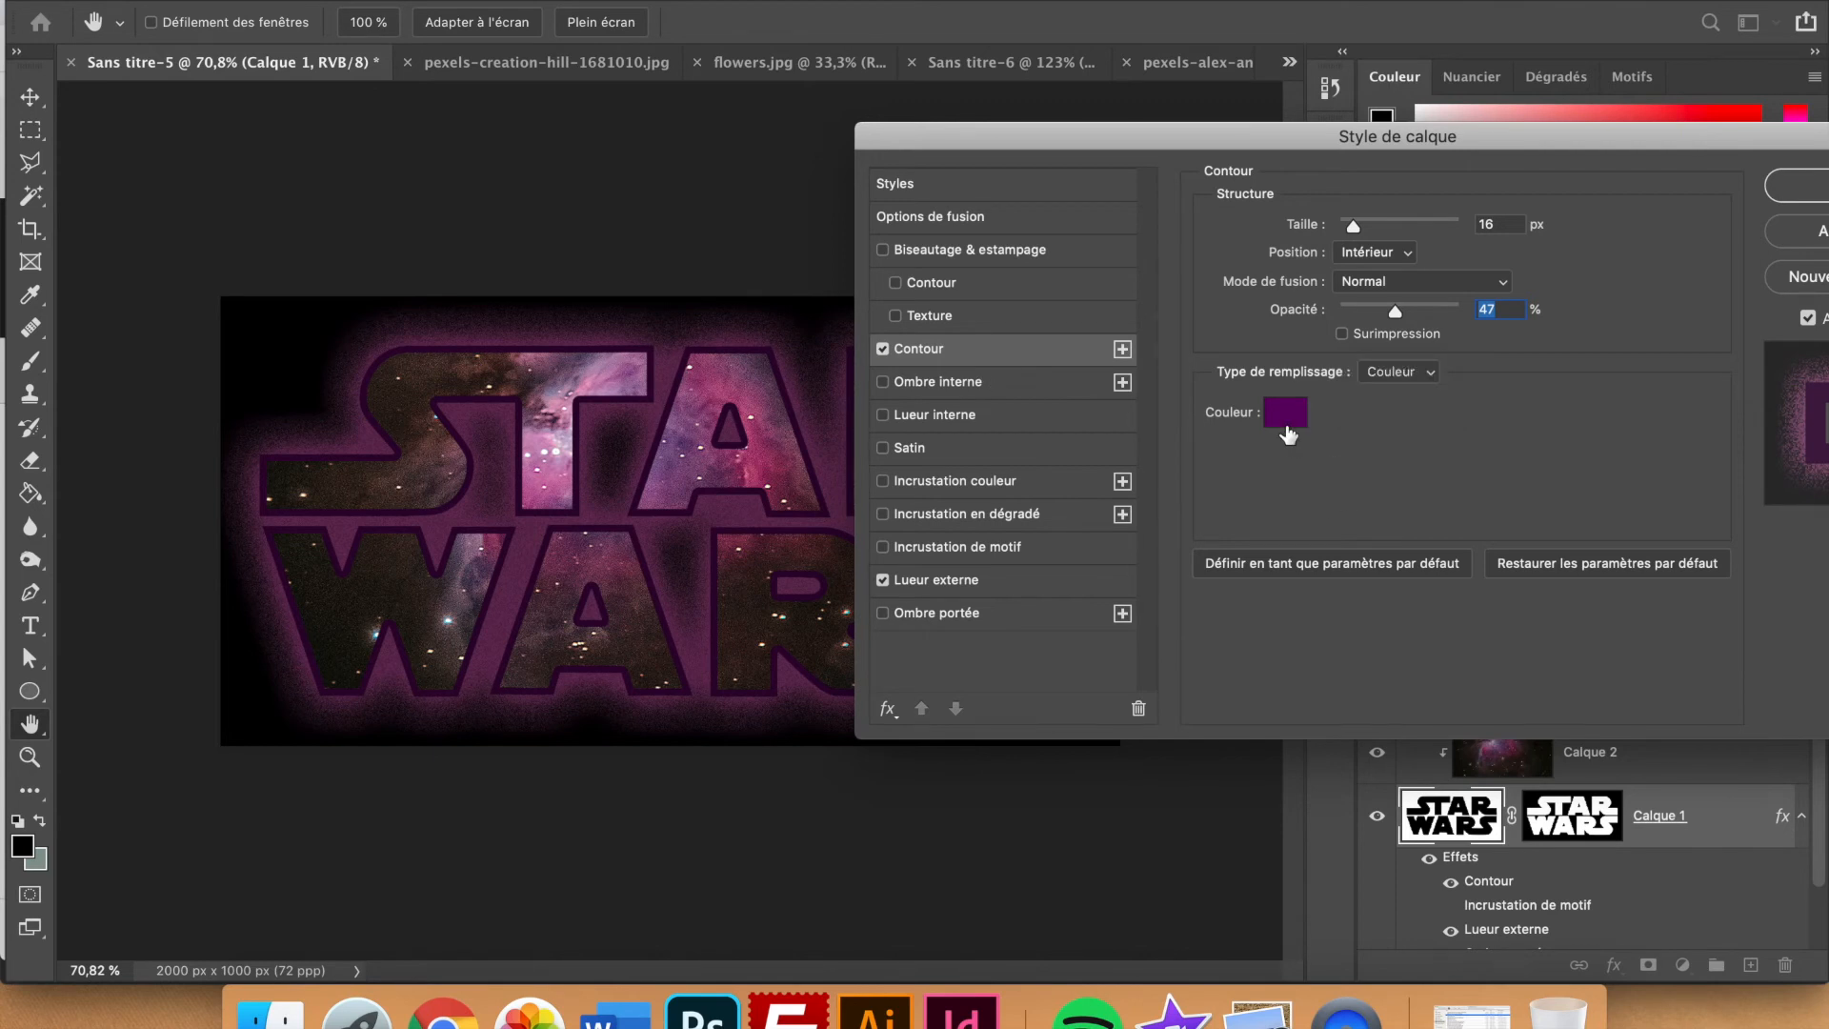
{"action": "left_click", "coordinate": [1288, 419]}
{"action": "mouse_move", "coordinate": [1221, 409]}
{"action": "left_mouse_down"}
{"action": "mouse_move", "coordinate": [1111, 288]}
{"action": "mouse_move", "coordinate": [1178, 283]}
{"action": "left_mouse_up"}
{"action": "left_click", "coordinate": [1619, 249]}
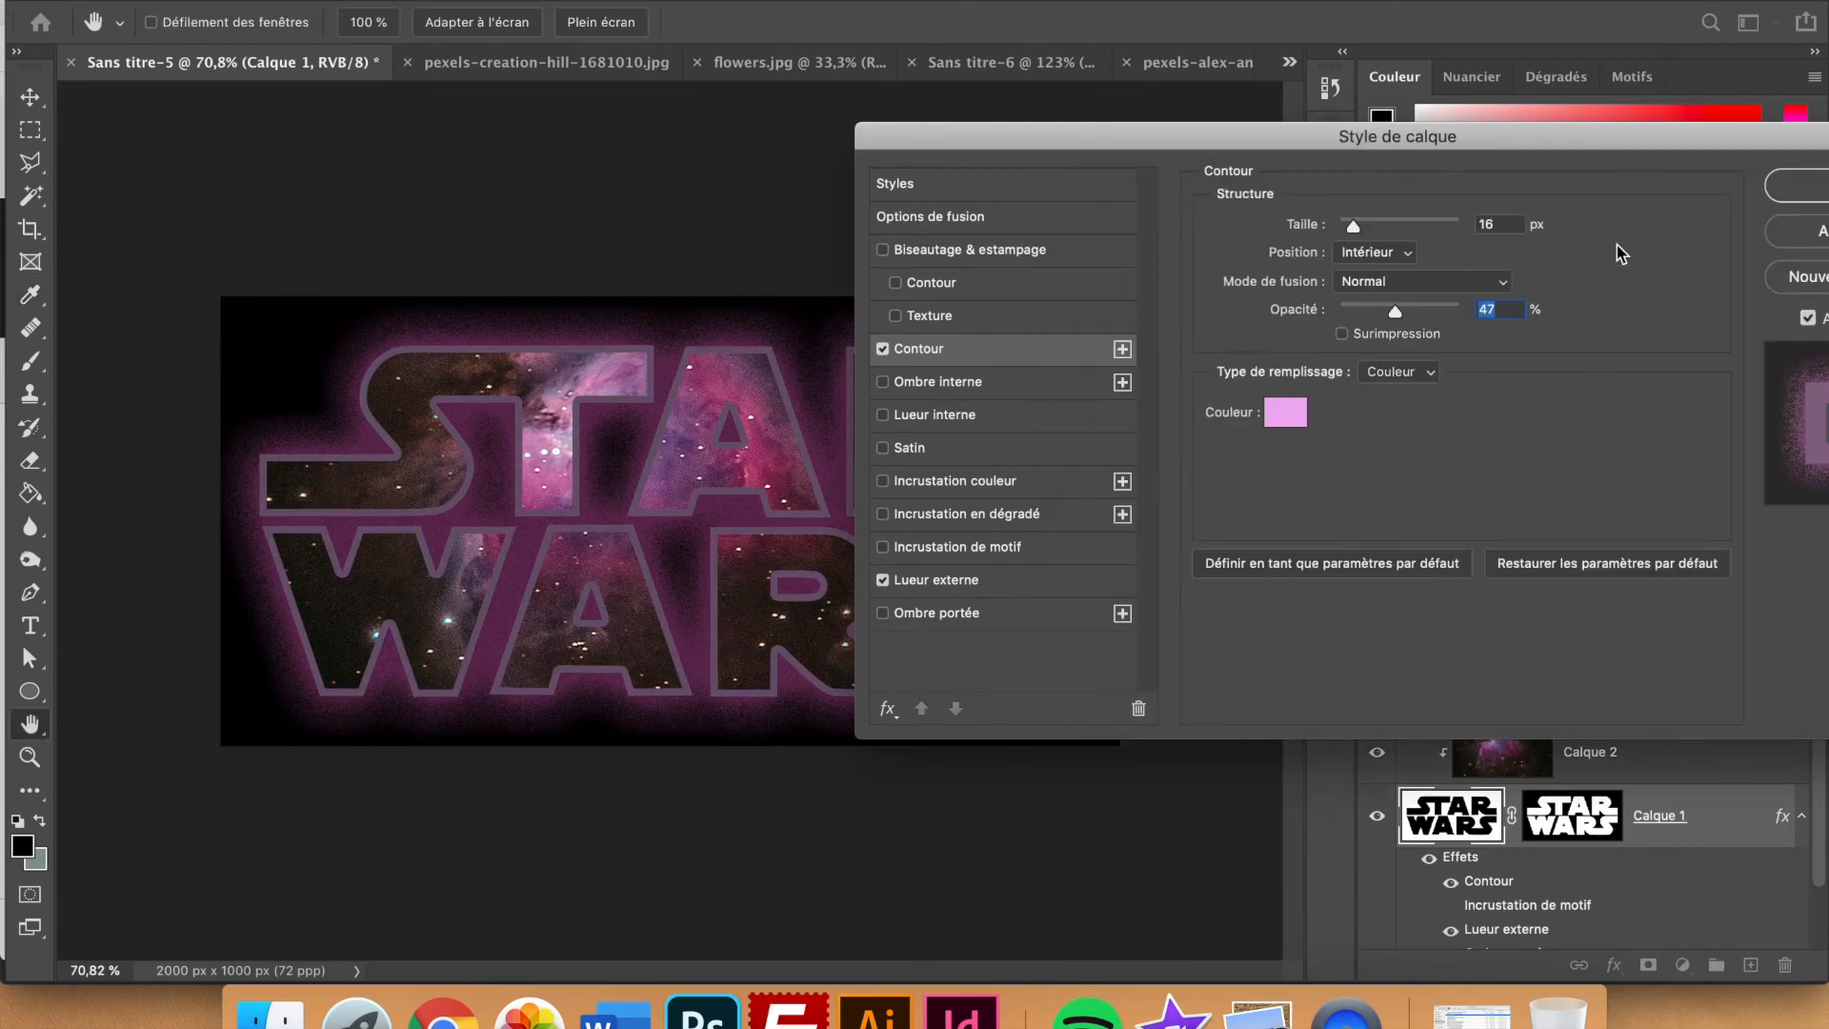
{"action": "left_click_drag", "start_coordinate": [1395, 312], "coordinate": [1426, 314]}
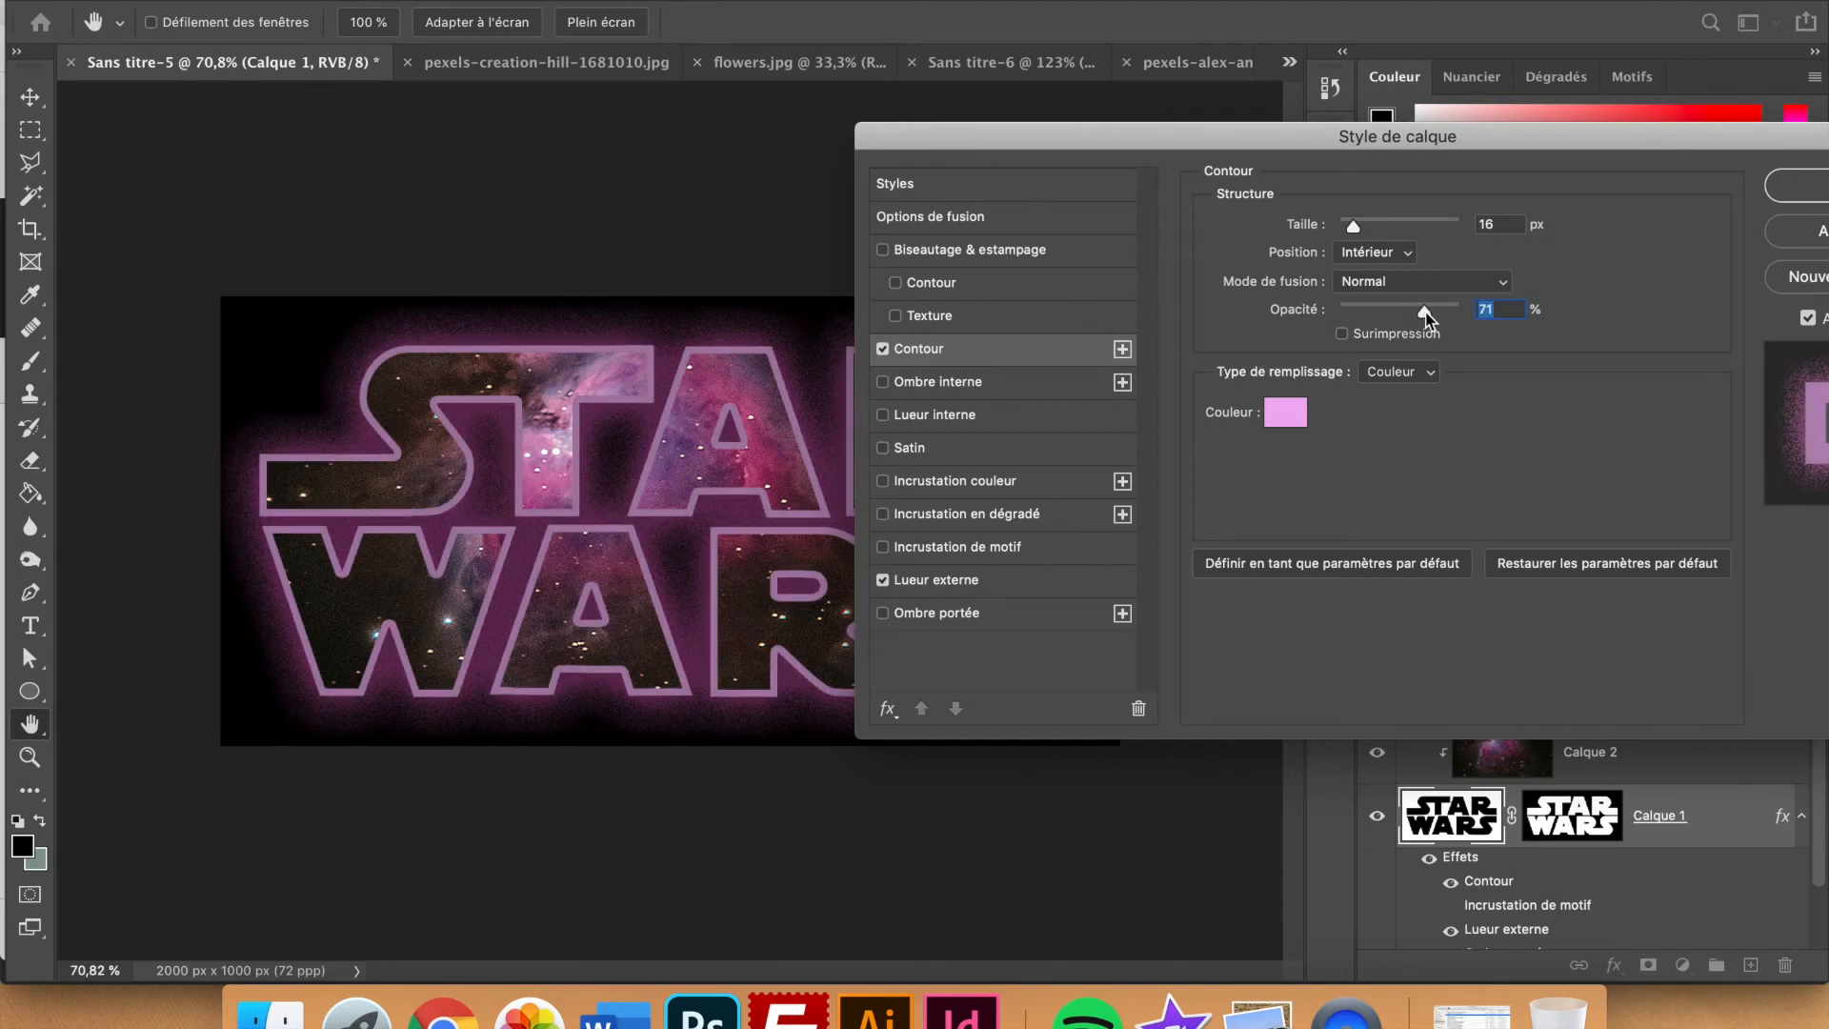
- Try the inner shadow, inner glow, satin and colour overlay effects on the lettering, switching each one off again
{"action": "left_click", "coordinate": [939, 381]}
{"action": "left_click", "coordinate": [883, 382]}
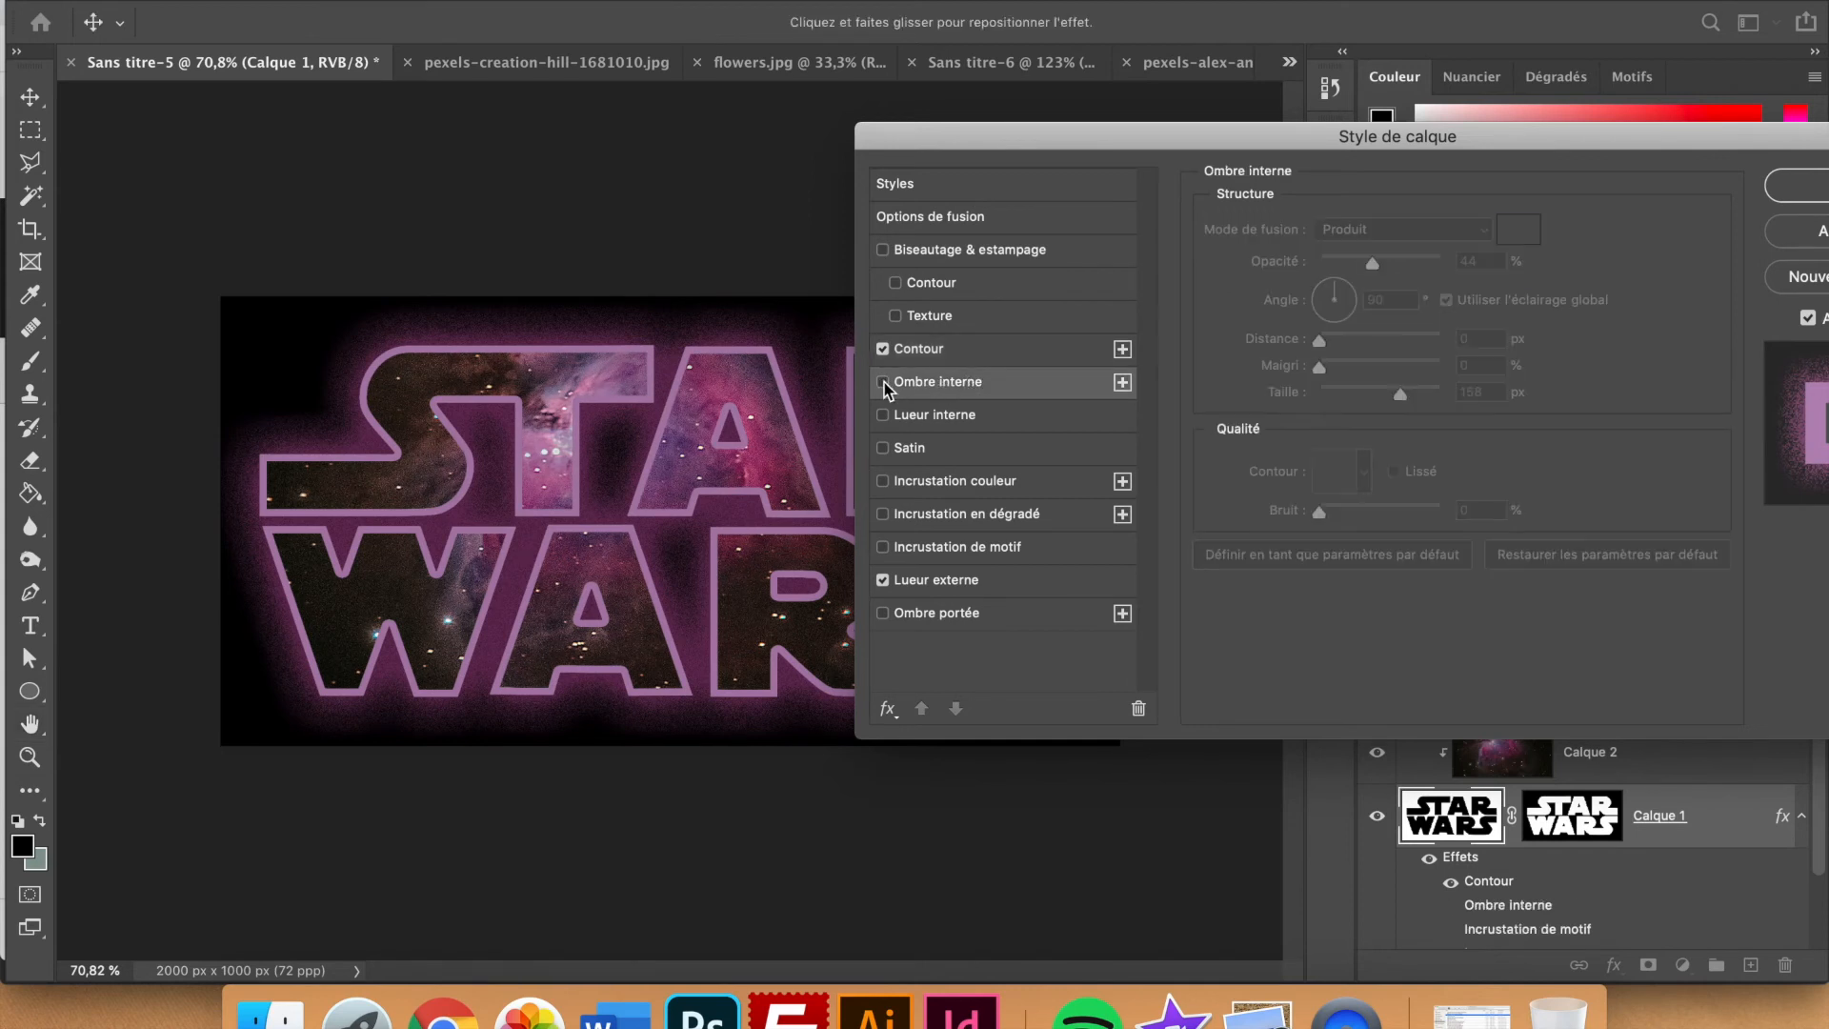
{"action": "left_click", "coordinate": [883, 416]}
{"action": "left_click", "coordinate": [883, 416]}
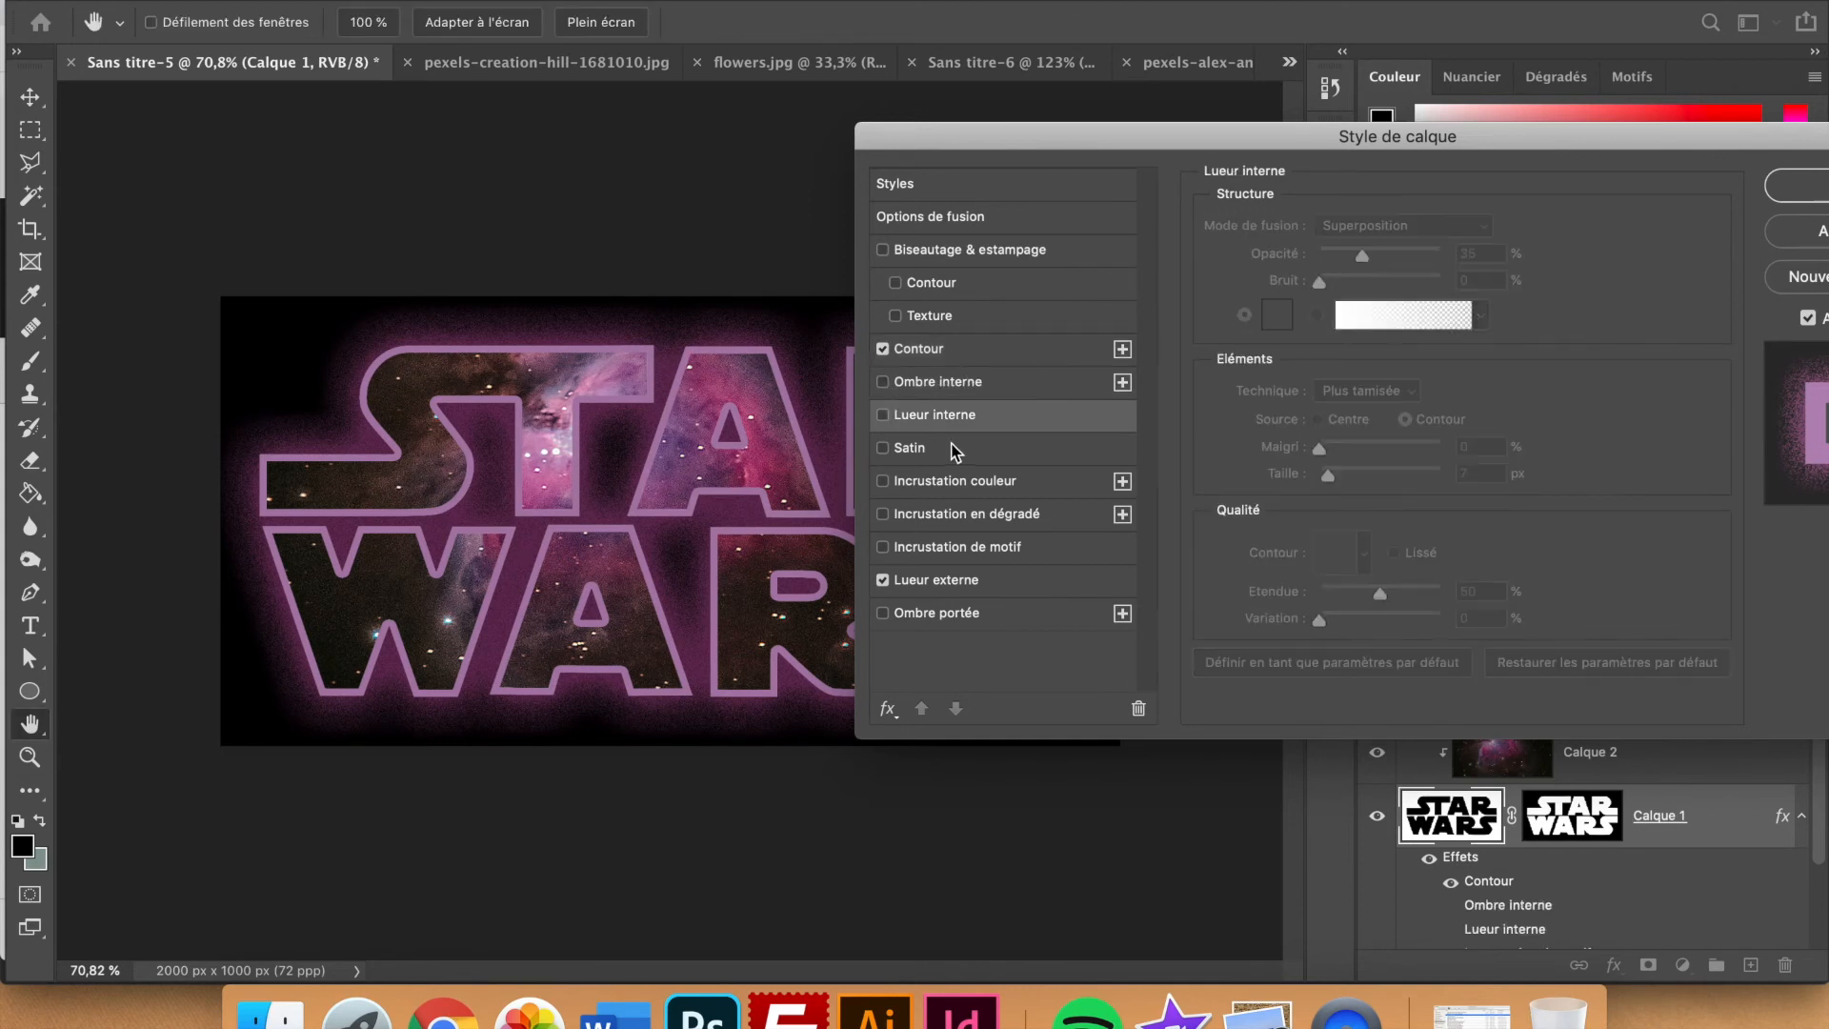
{"action": "left_click", "coordinate": [951, 447]}
{"action": "left_click", "coordinate": [883, 448]}
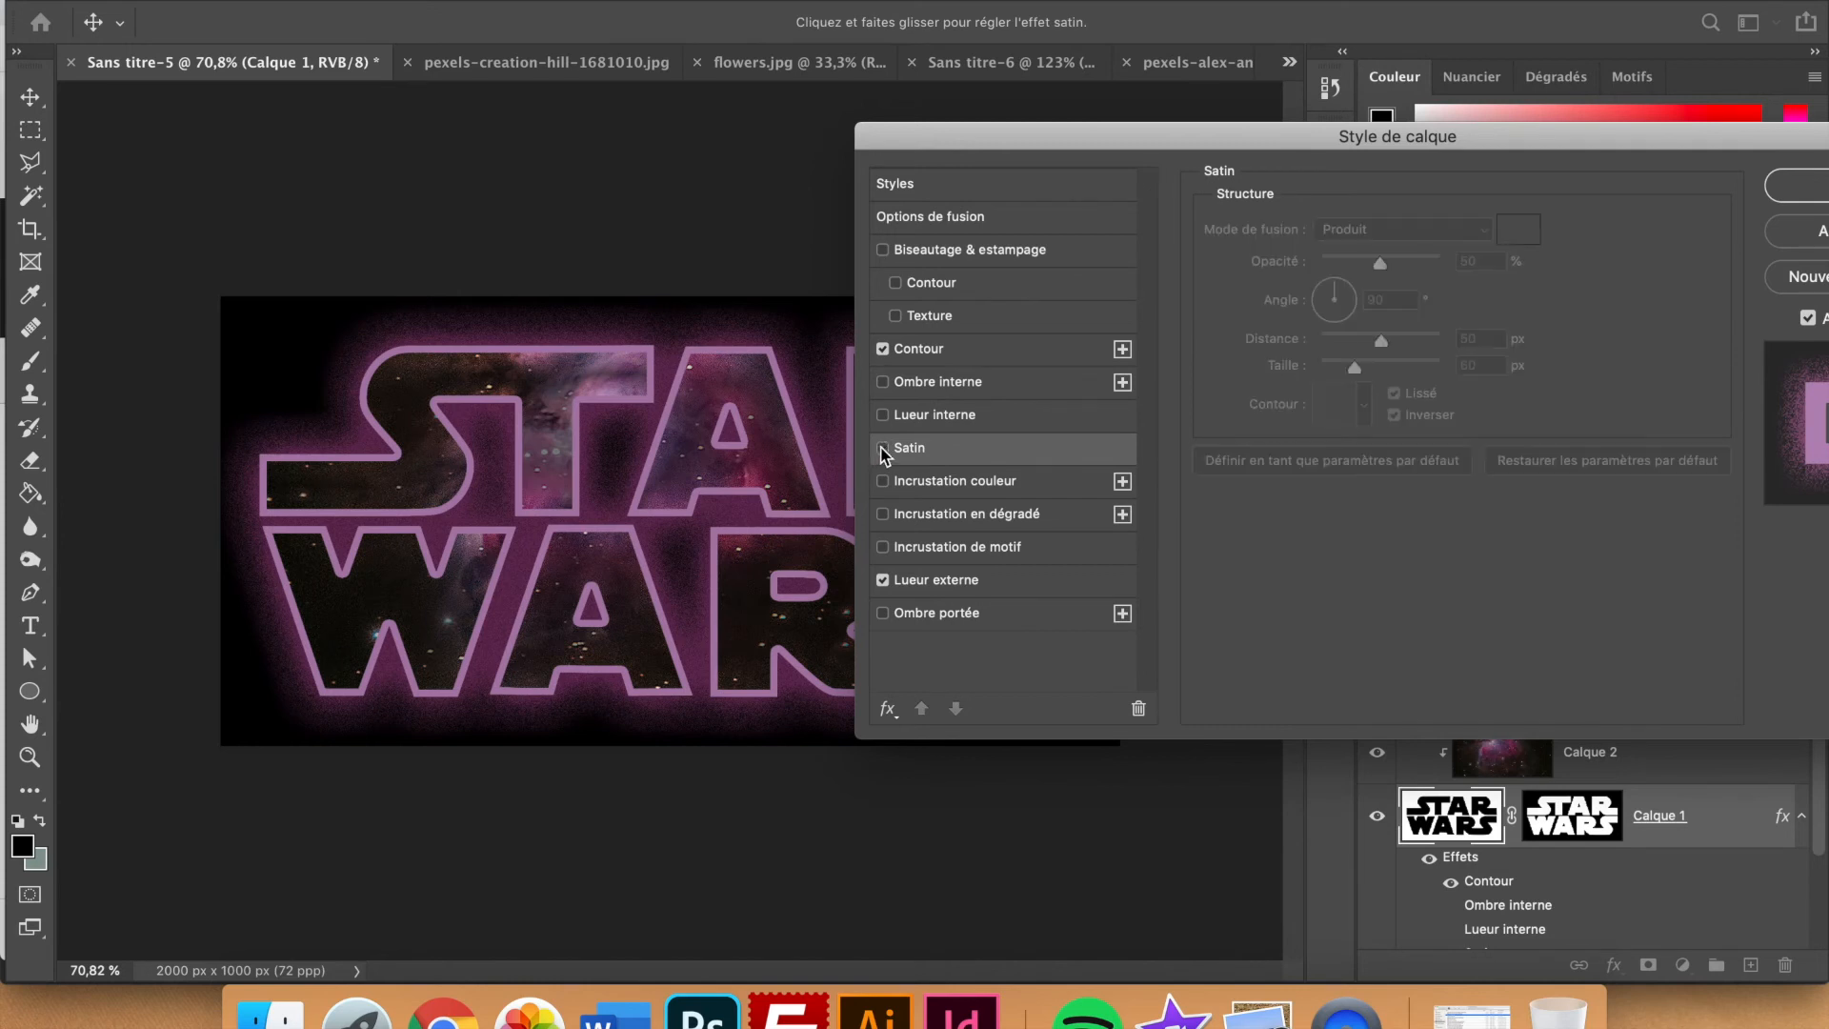
{"action": "left_click", "coordinate": [930, 484]}
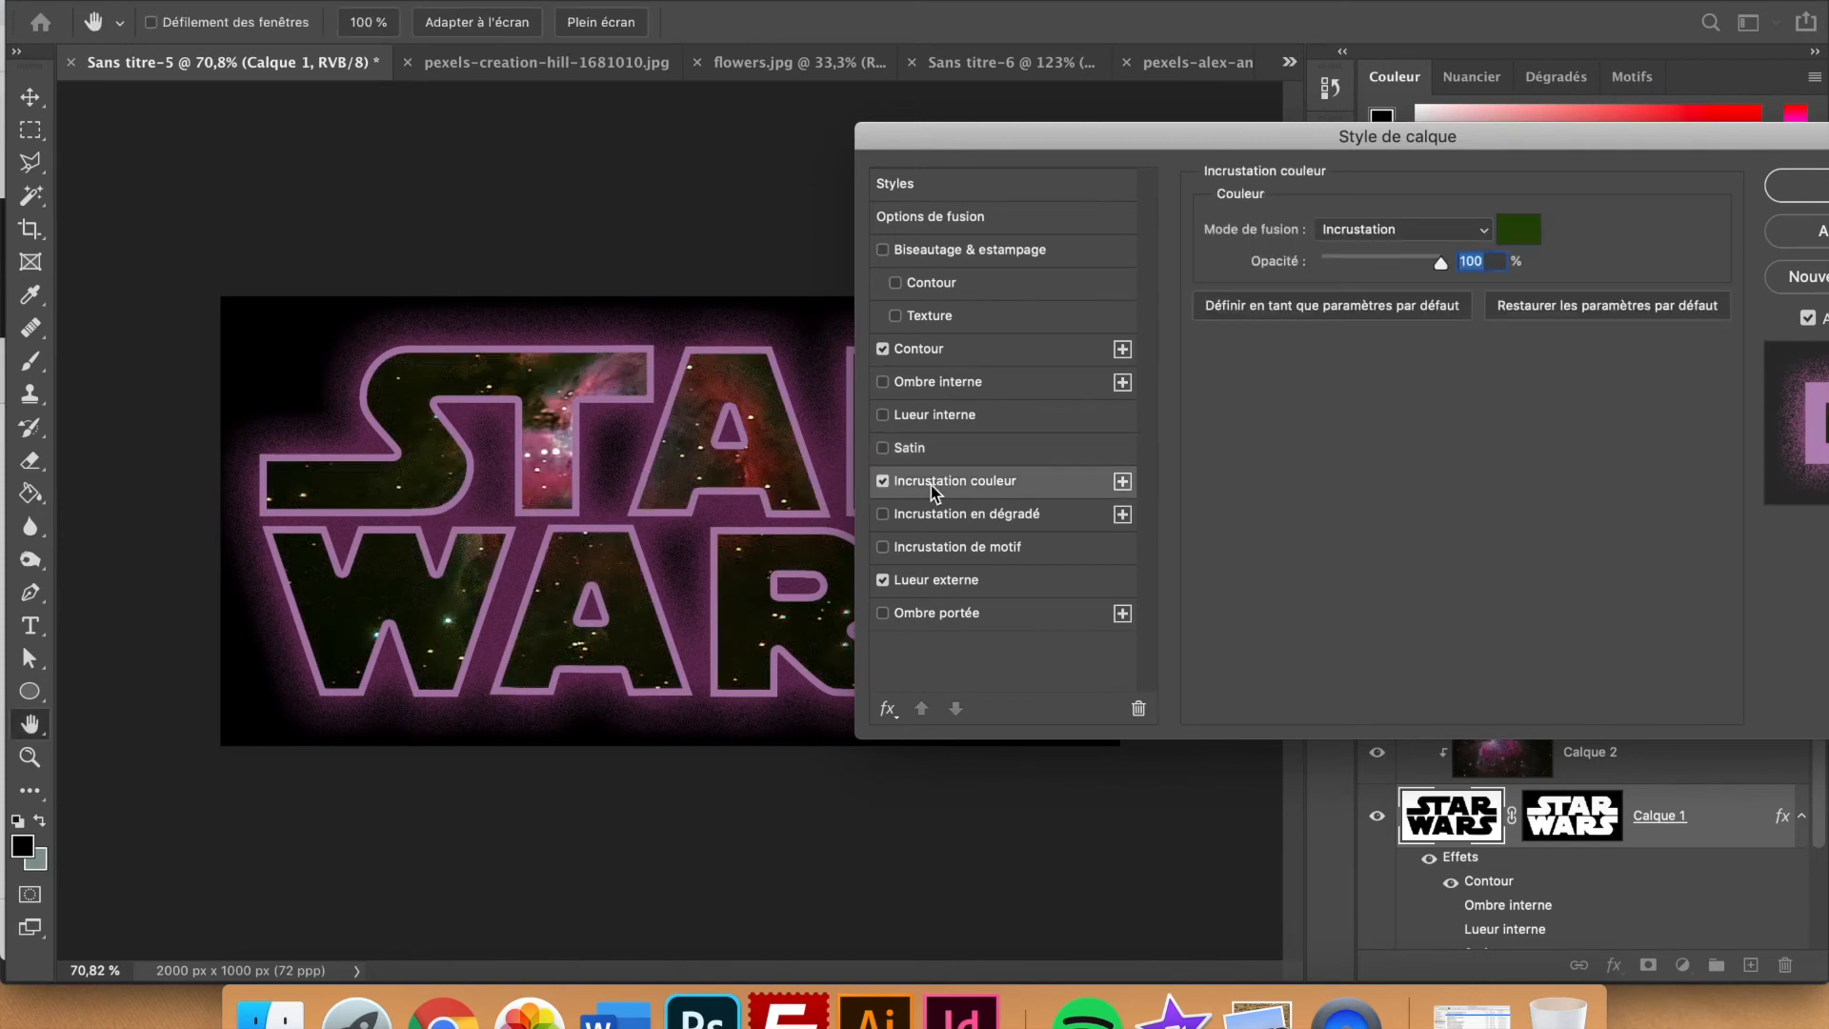
{"action": "left_click", "coordinate": [883, 482]}
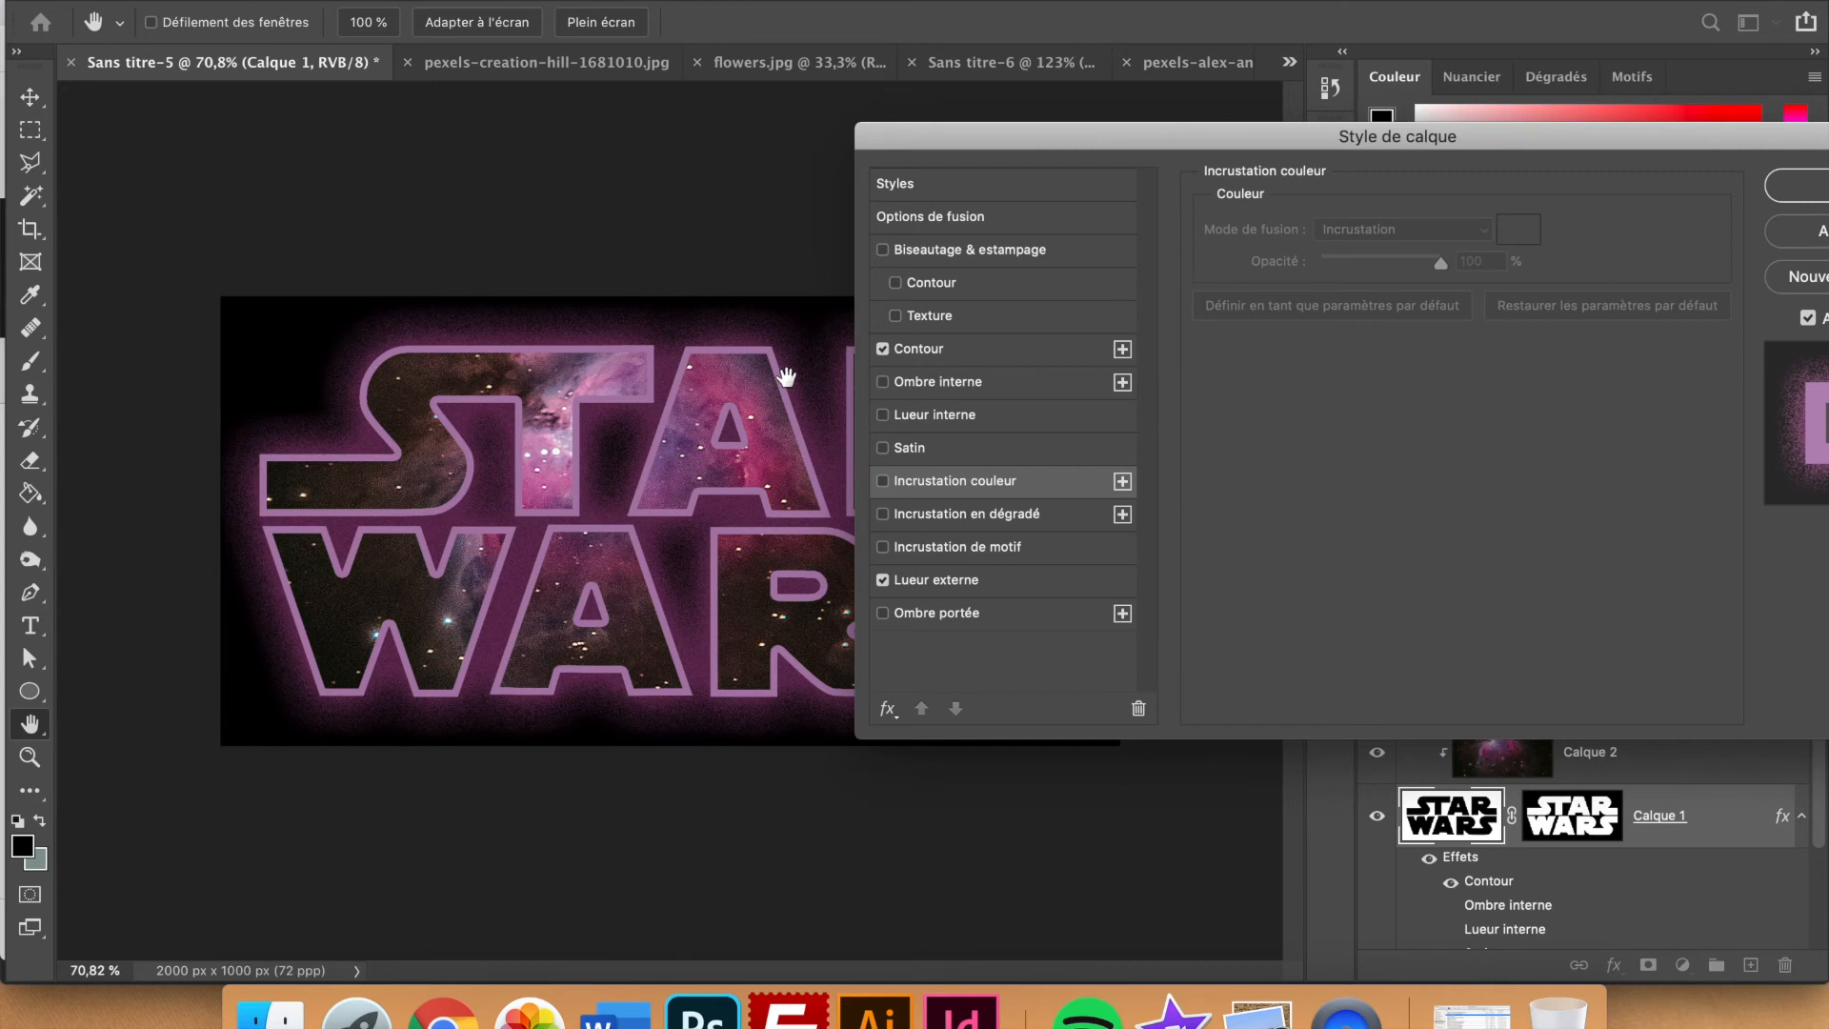
- Review the outer glow and stroke settings with the whole layer style dialog in view, and apply the style
{"action": "left_click_drag", "start_coordinate": [1255, 137], "coordinate": [1080, 137]}
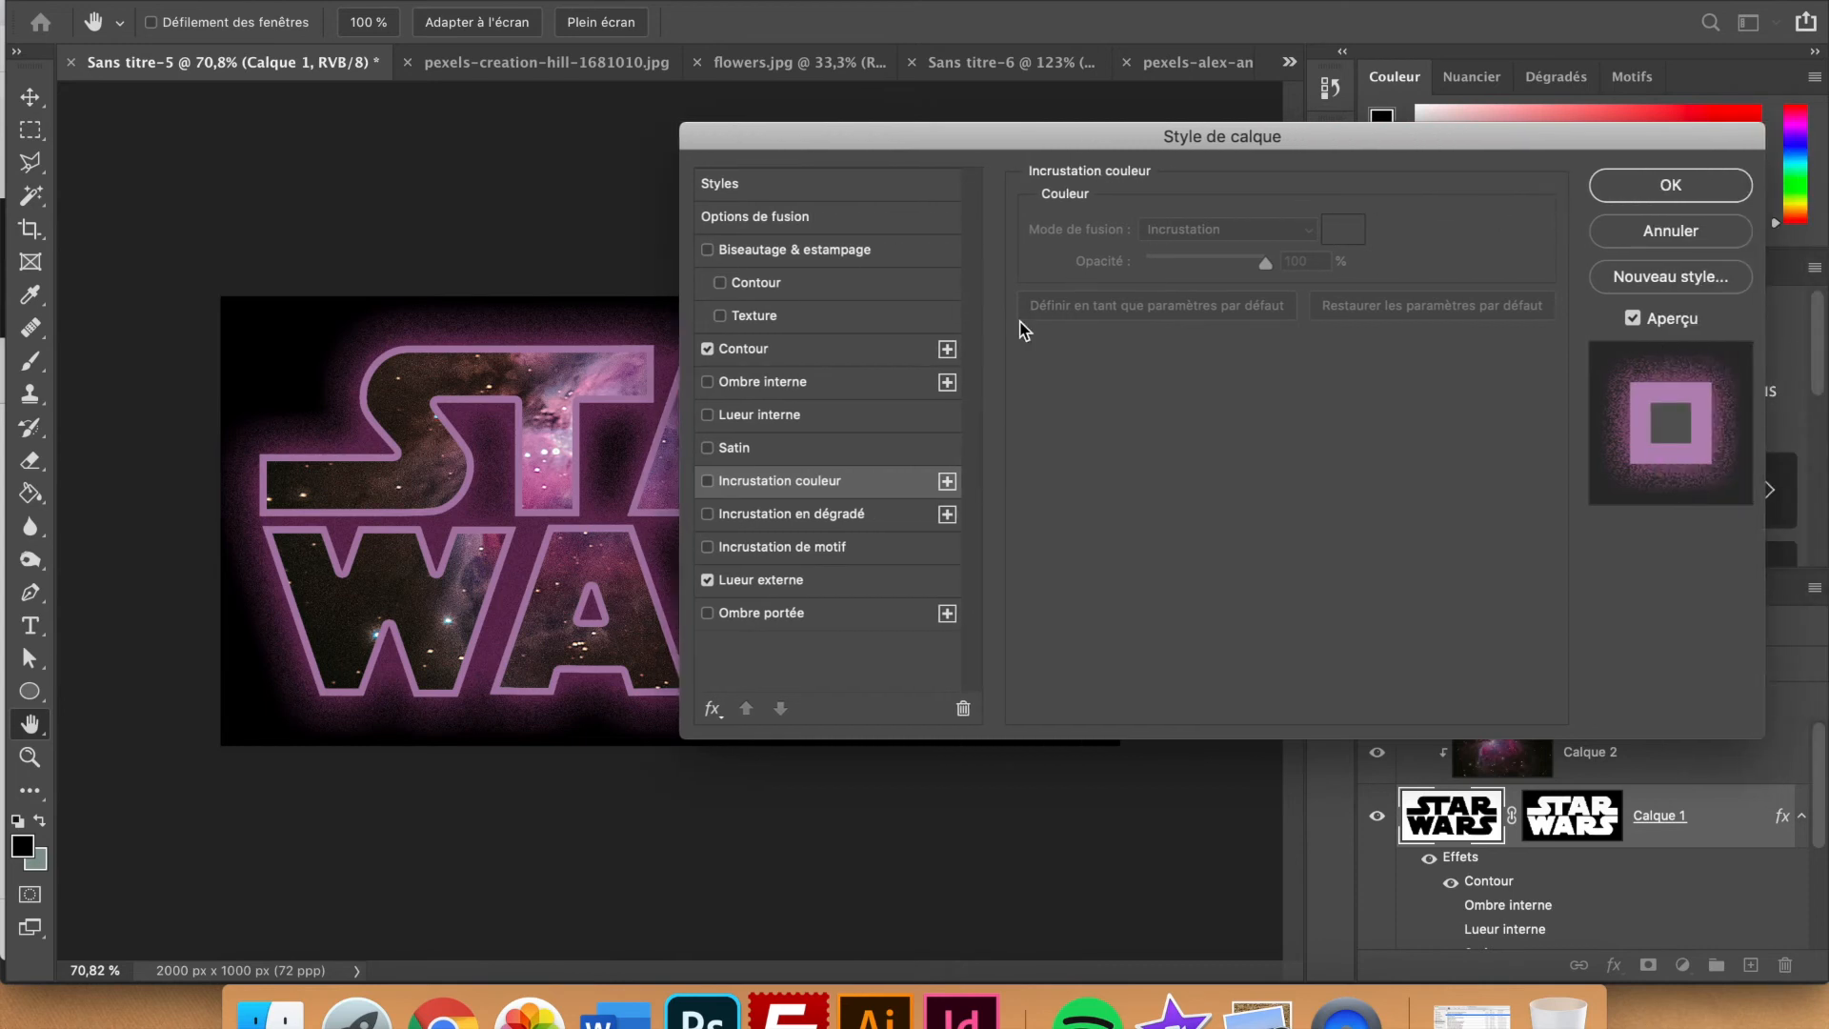
{"action": "left_click", "coordinate": [761, 579]}
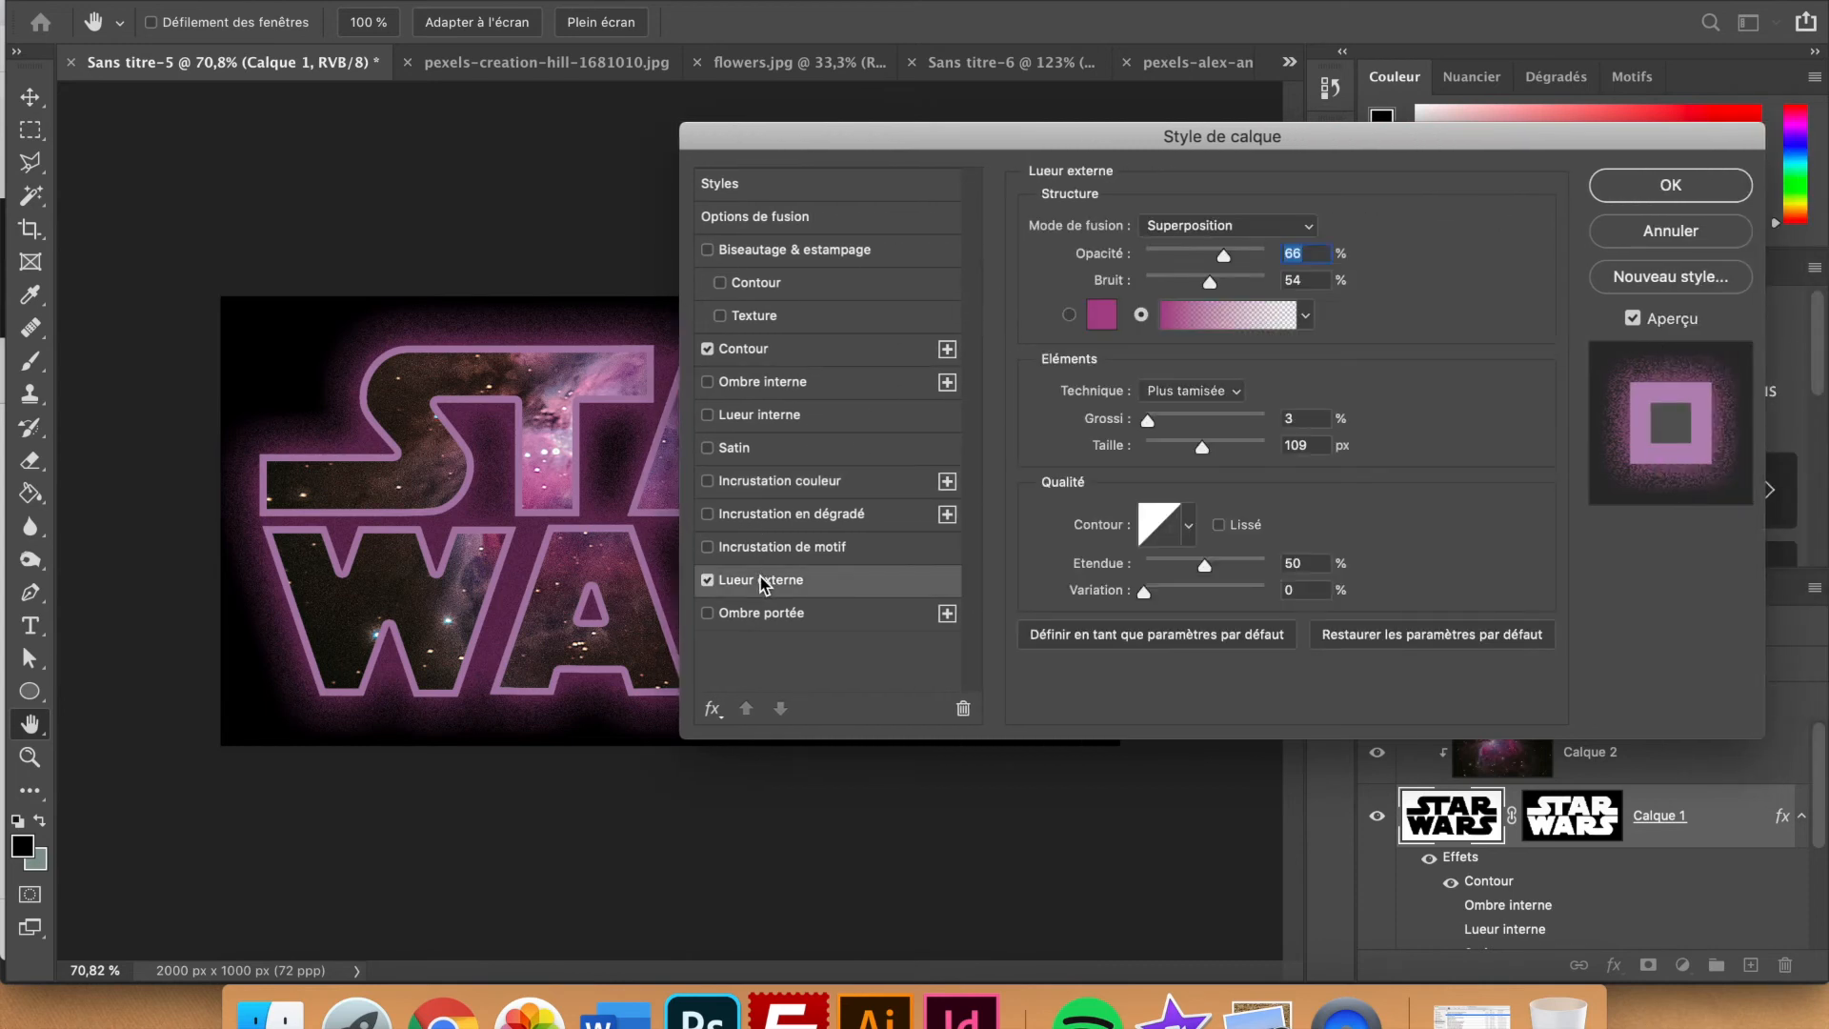
{"action": "left_click", "coordinate": [847, 357]}
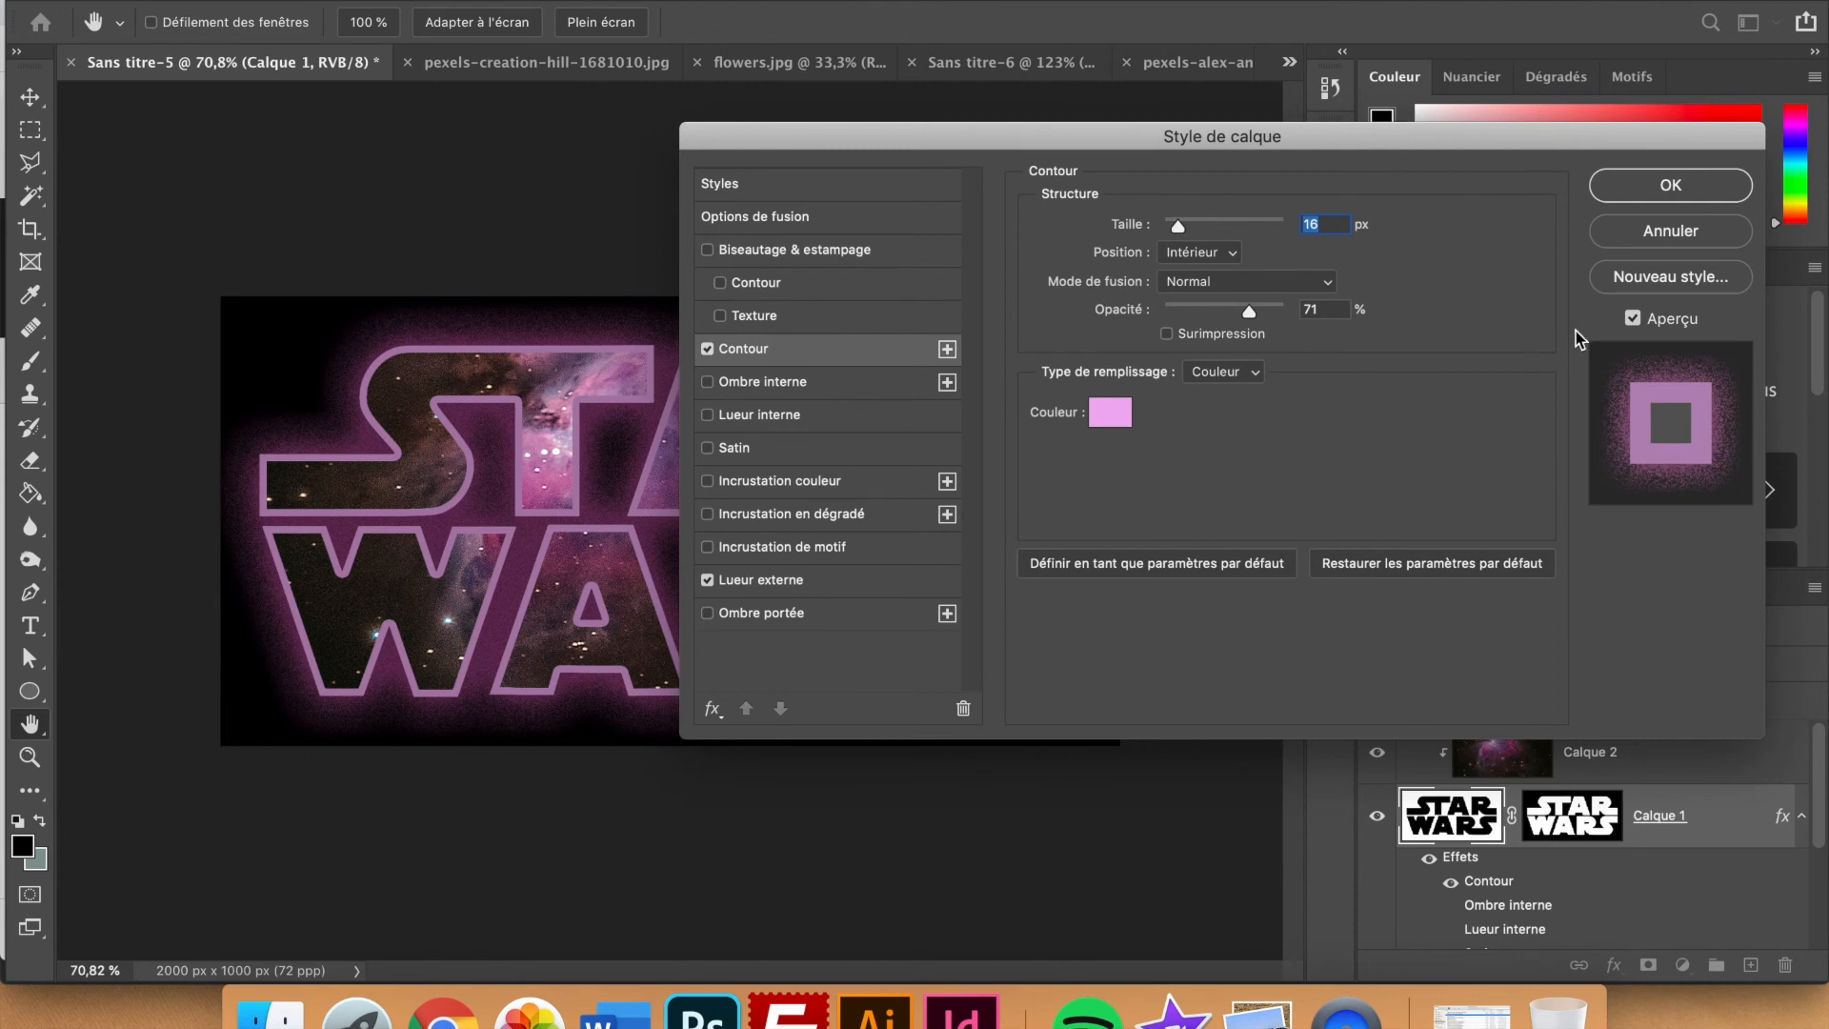
{"action": "left_click", "coordinate": [1708, 192]}
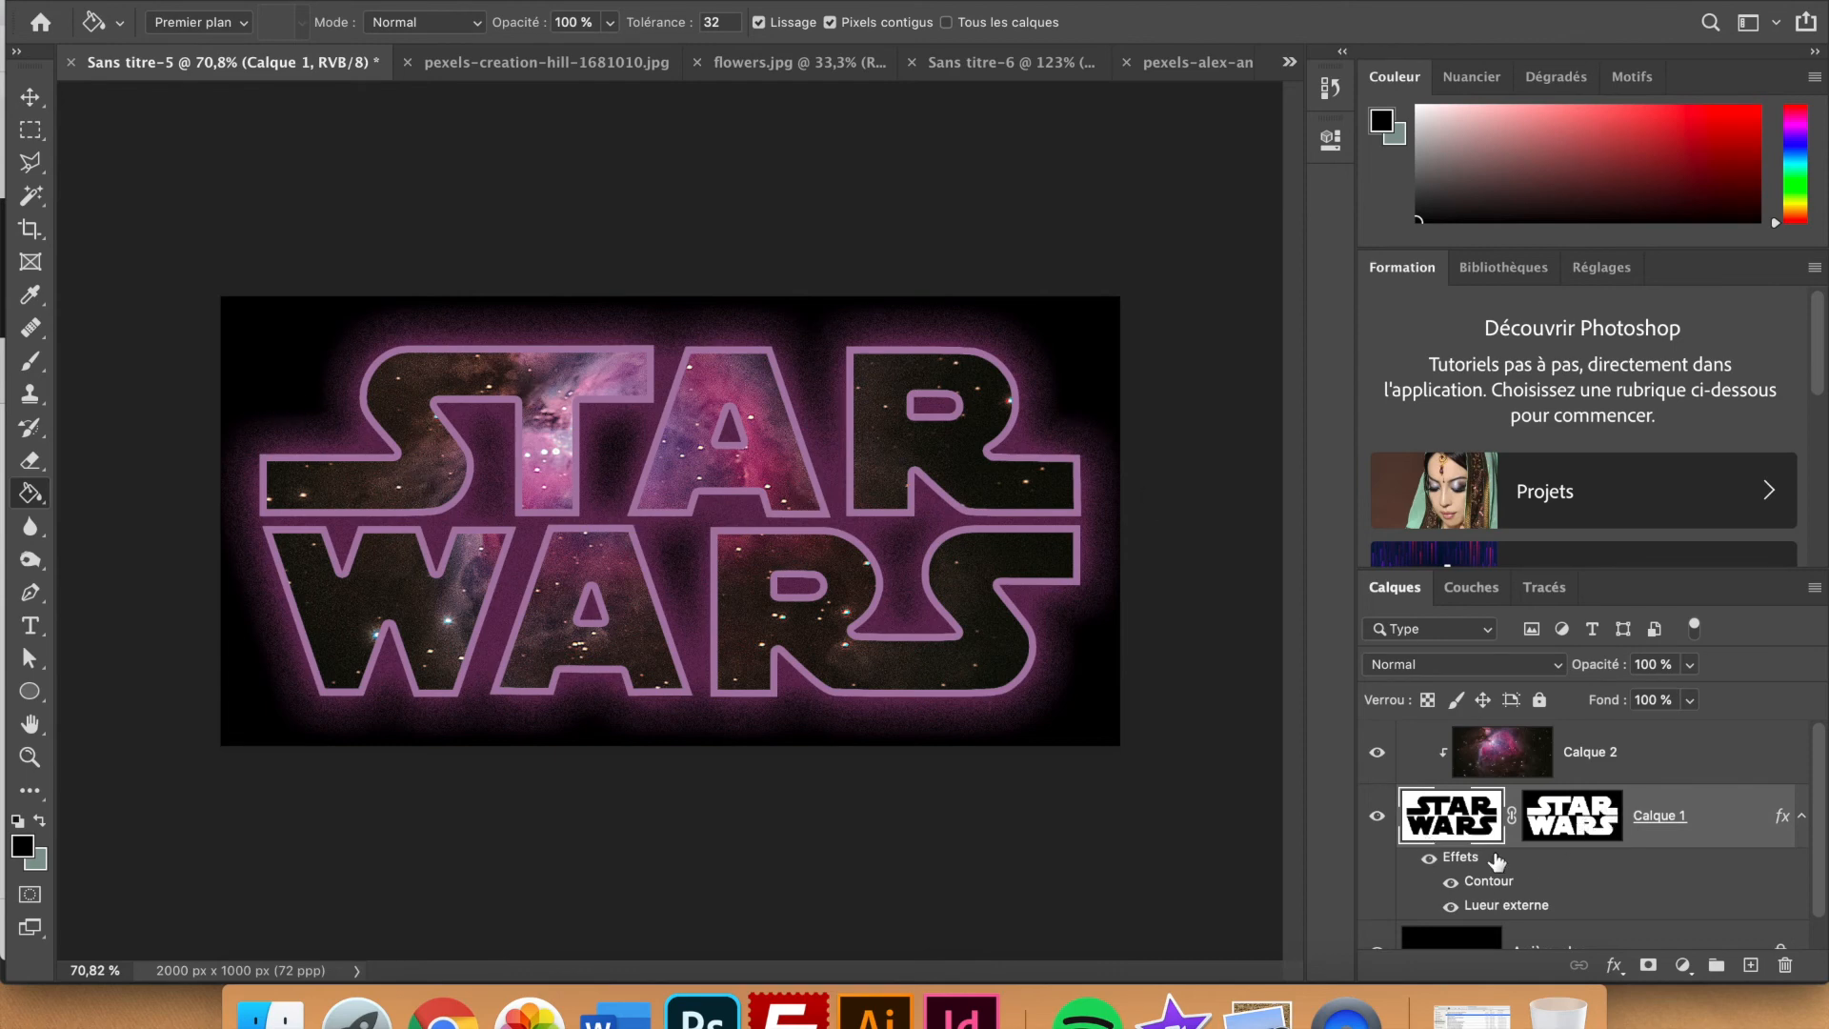
- Reopen the stroke effect's settings from Calque 1 to inspect them, and cancel without changing anything
{"action": "scroll", "coordinate": [1495, 860], "scroll_direction": "down", "scroll_amount": 1}
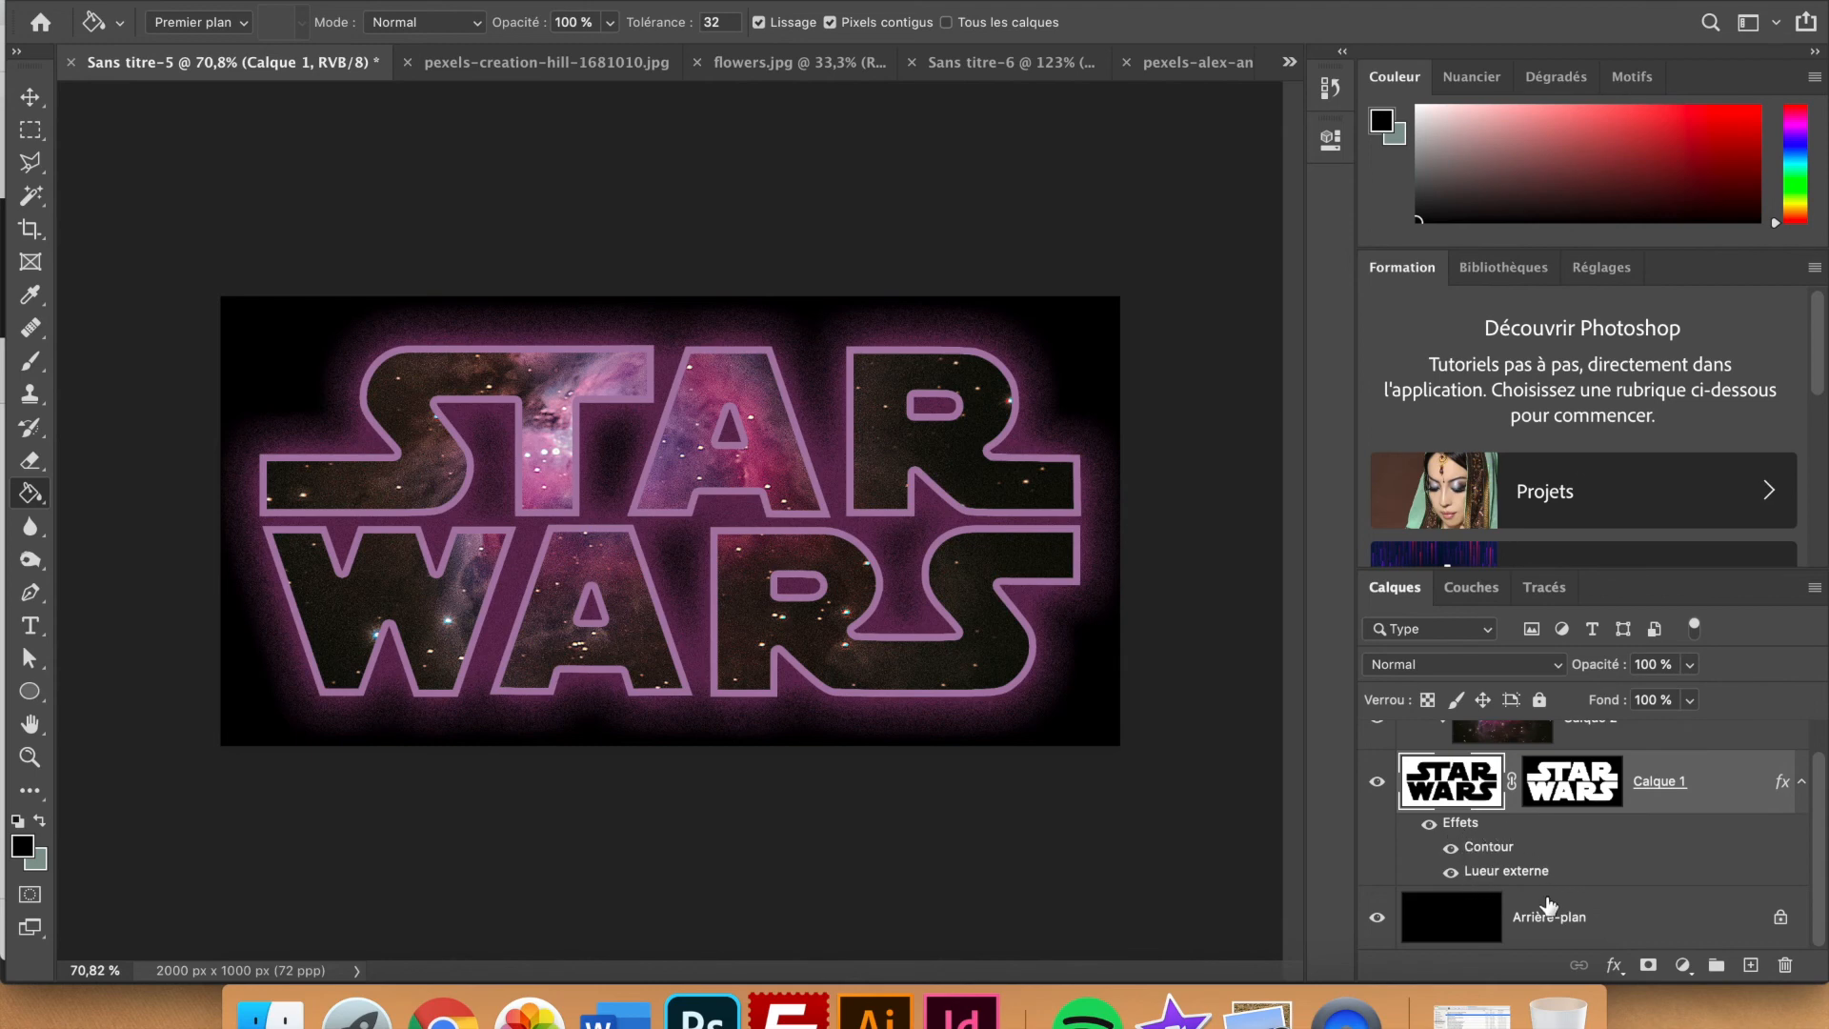
{"action": "double_click", "coordinate": [1493, 851]}
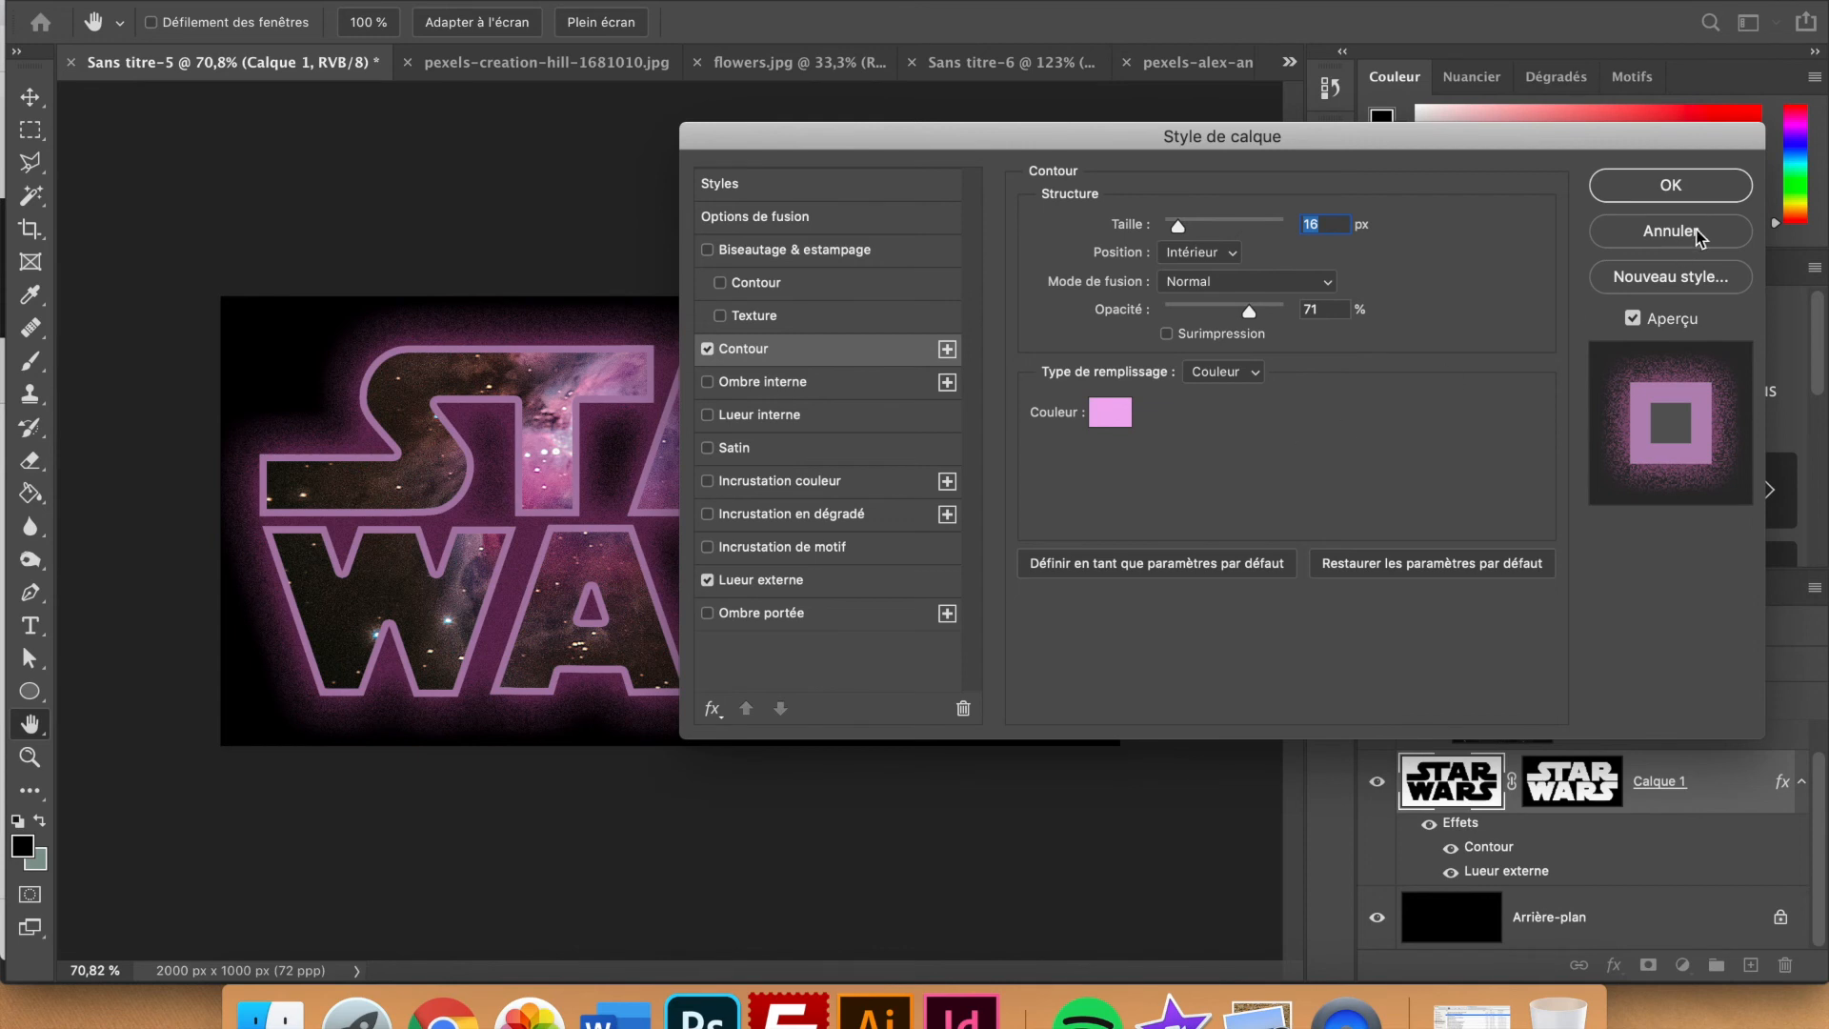
{"action": "left_click", "coordinate": [1700, 236]}
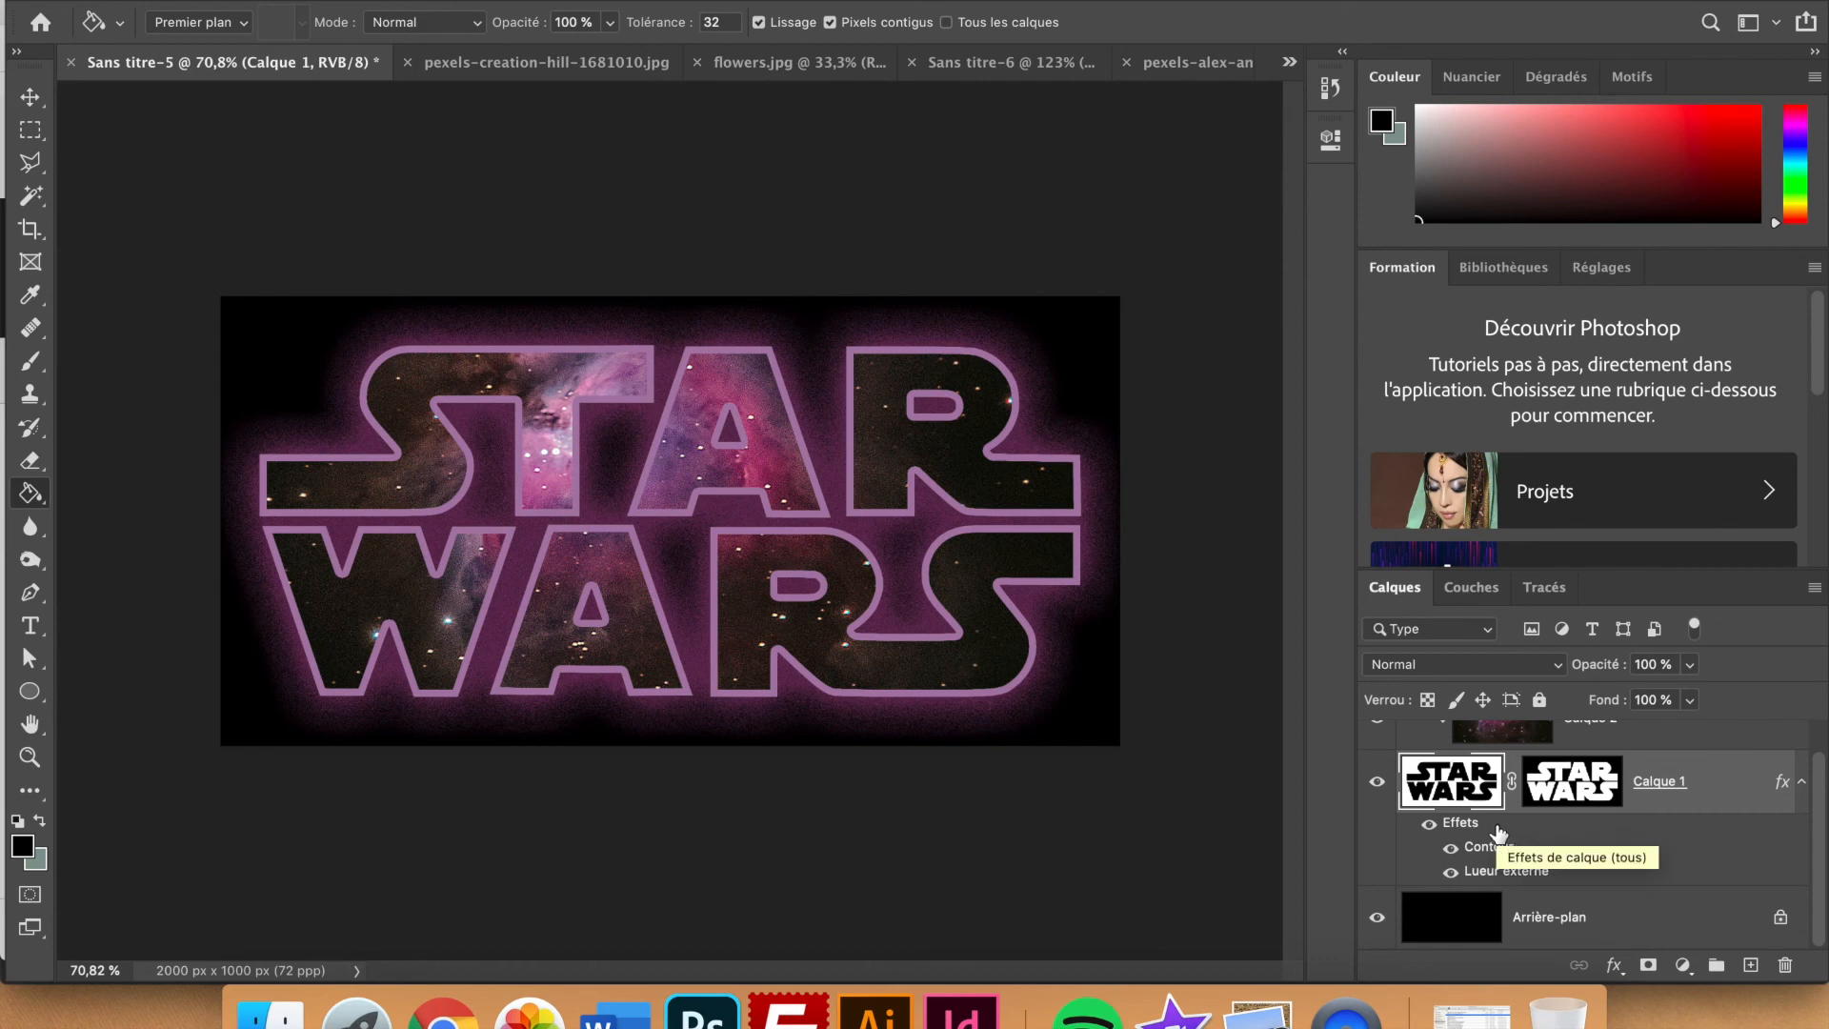
- Delete all the effects from Calque 1 at once, and undo the deletion
{"action": "mouse_move", "coordinate": [1463, 827]}
{"action": "left_mouse_down"}
{"action": "mouse_move", "coordinate": [1486, 762]}
{"action": "mouse_move", "coordinate": [1453, 832]}
{"action": "left_mouse_up"}
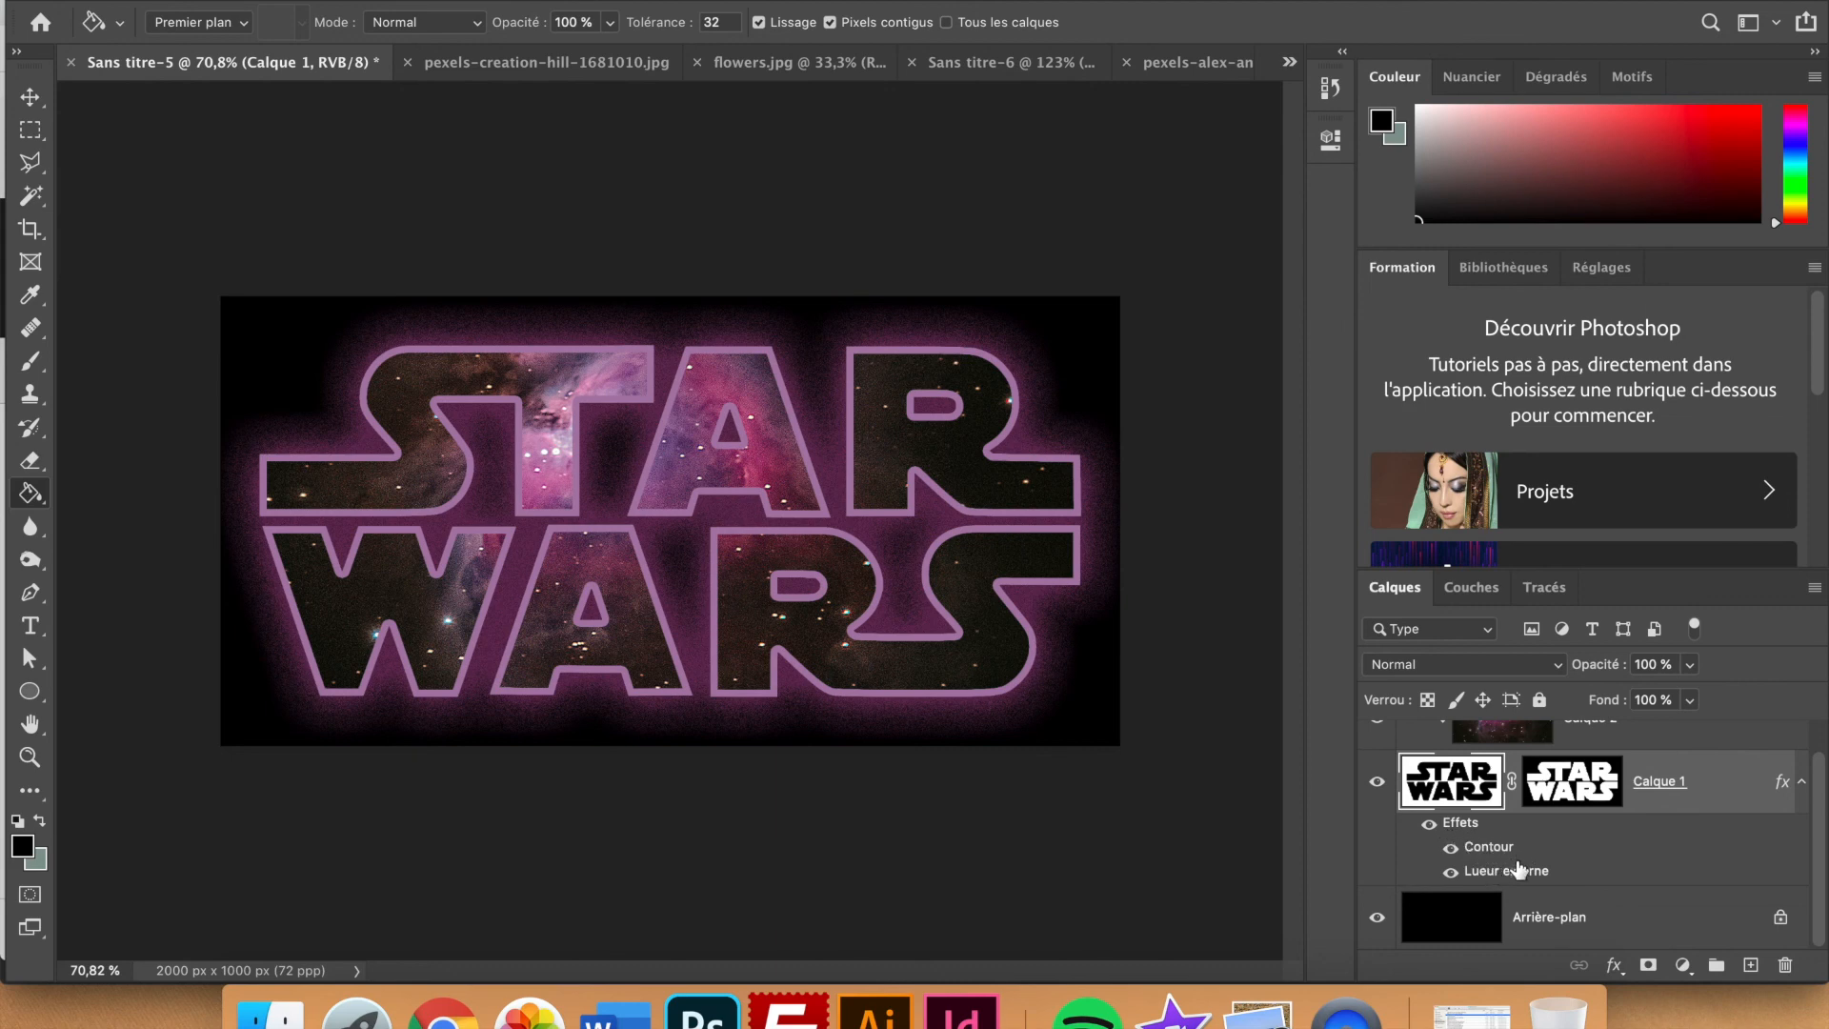
{"action": "mouse_move", "coordinate": [1509, 847]}
{"action": "left_mouse_down"}
{"action": "mouse_move", "coordinate": [1602, 746]}
{"action": "mouse_move", "coordinate": [1528, 871]}
{"action": "mouse_move", "coordinate": [1505, 872]}
{"action": "left_mouse_up"}
{"action": "left_click_drag", "start_coordinate": [1493, 830], "coordinate": [1788, 968]}
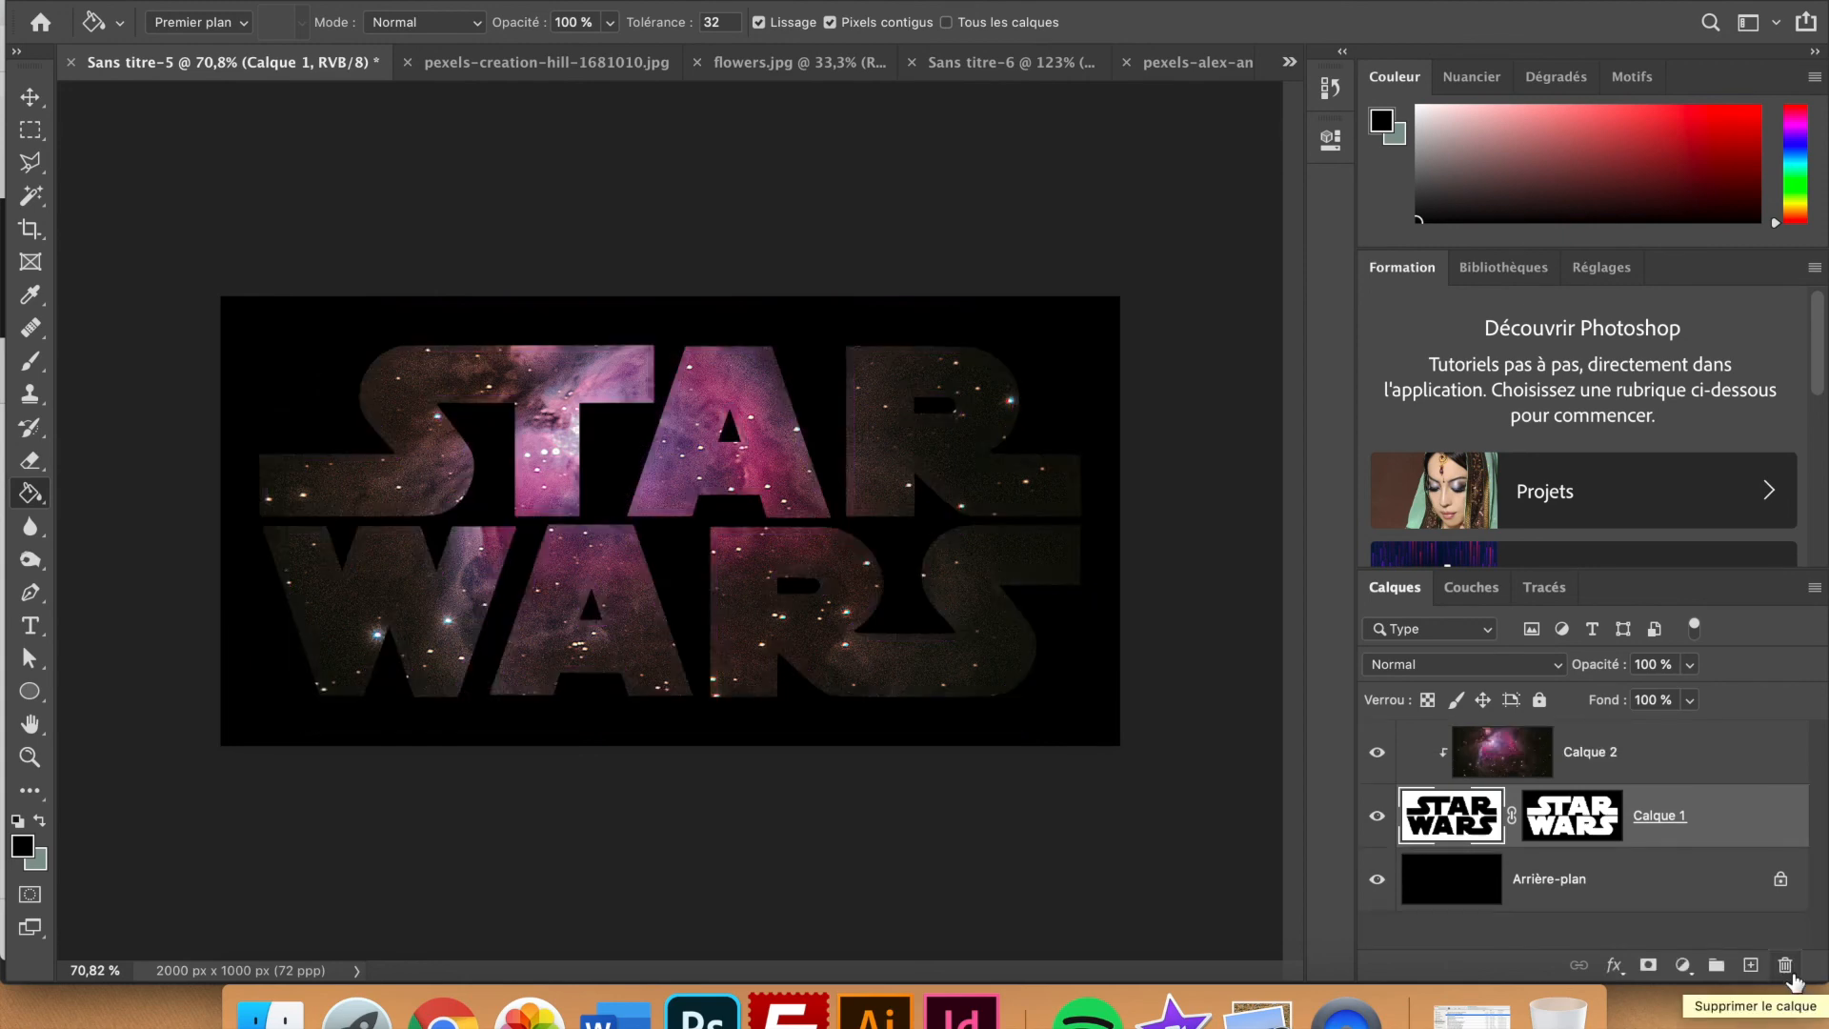
{"action": "key", "text": "super+z"}
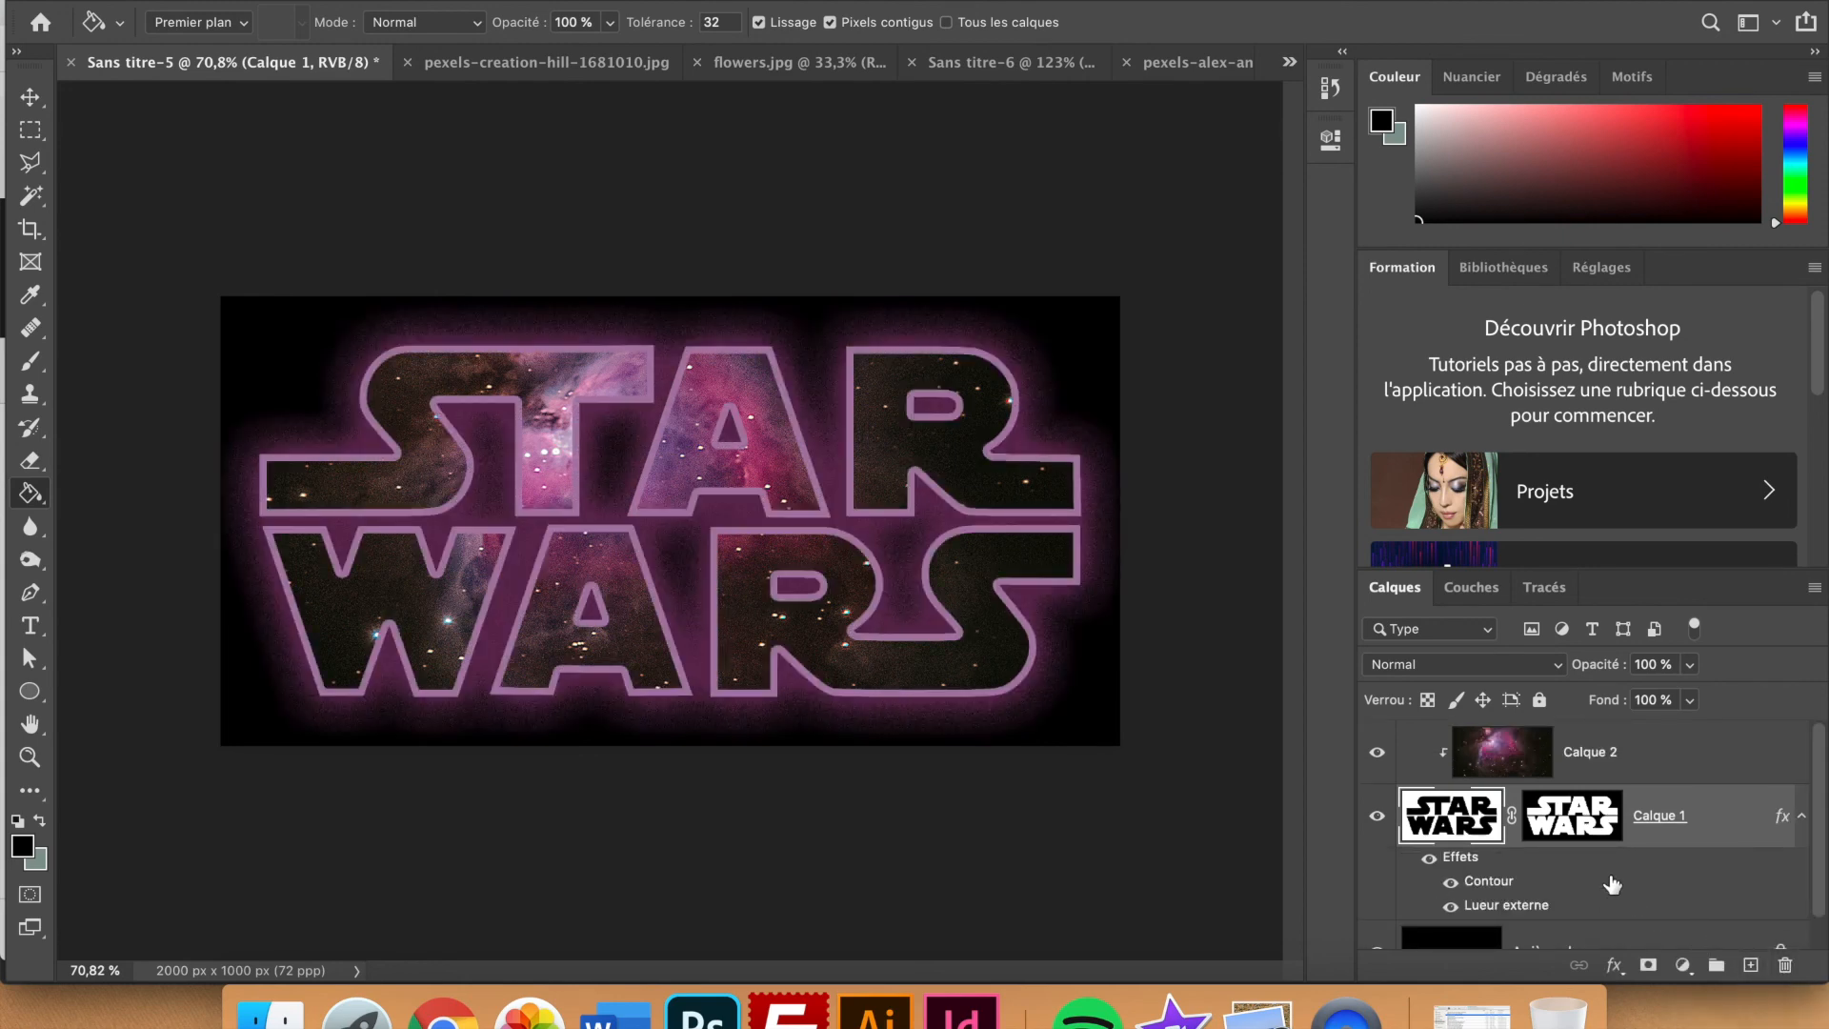
- Reopen the outer glow's settings from Calque 1, switch the effect off and on to compare, and confirm it enabled
{"action": "double_click", "coordinate": [1534, 907]}
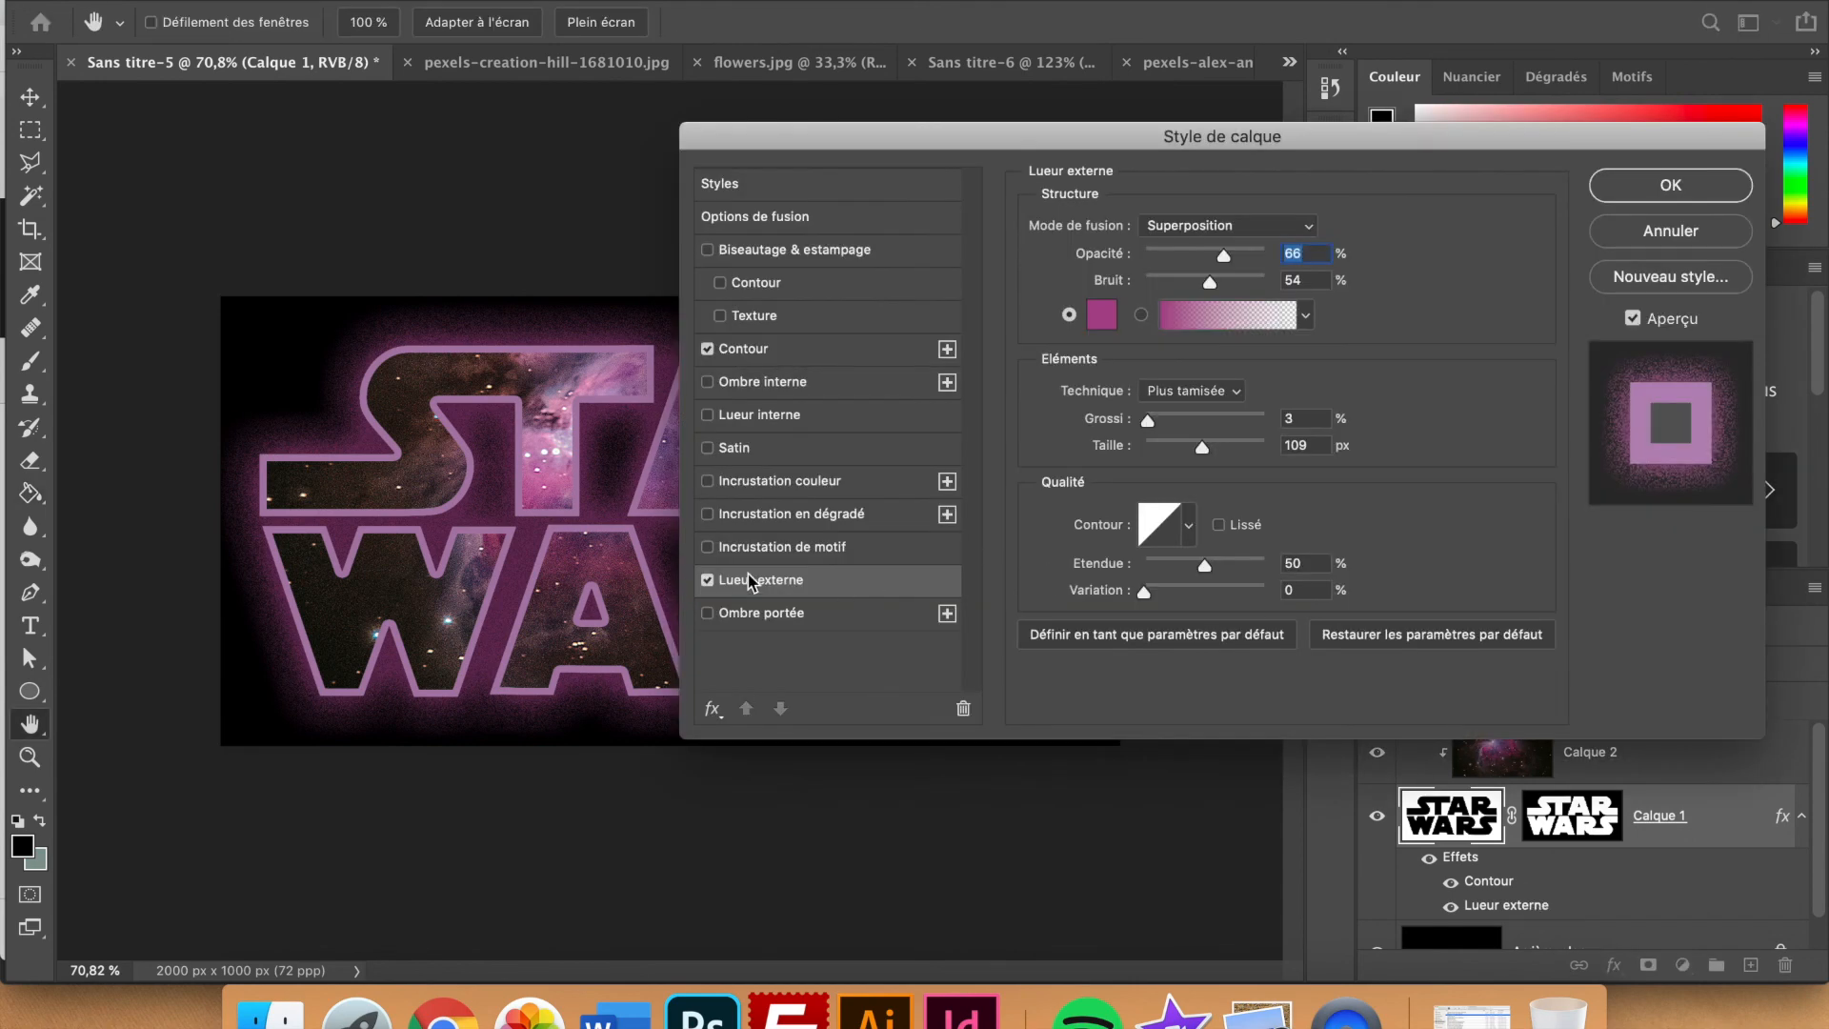
{"action": "left_click", "coordinate": [708, 580]}
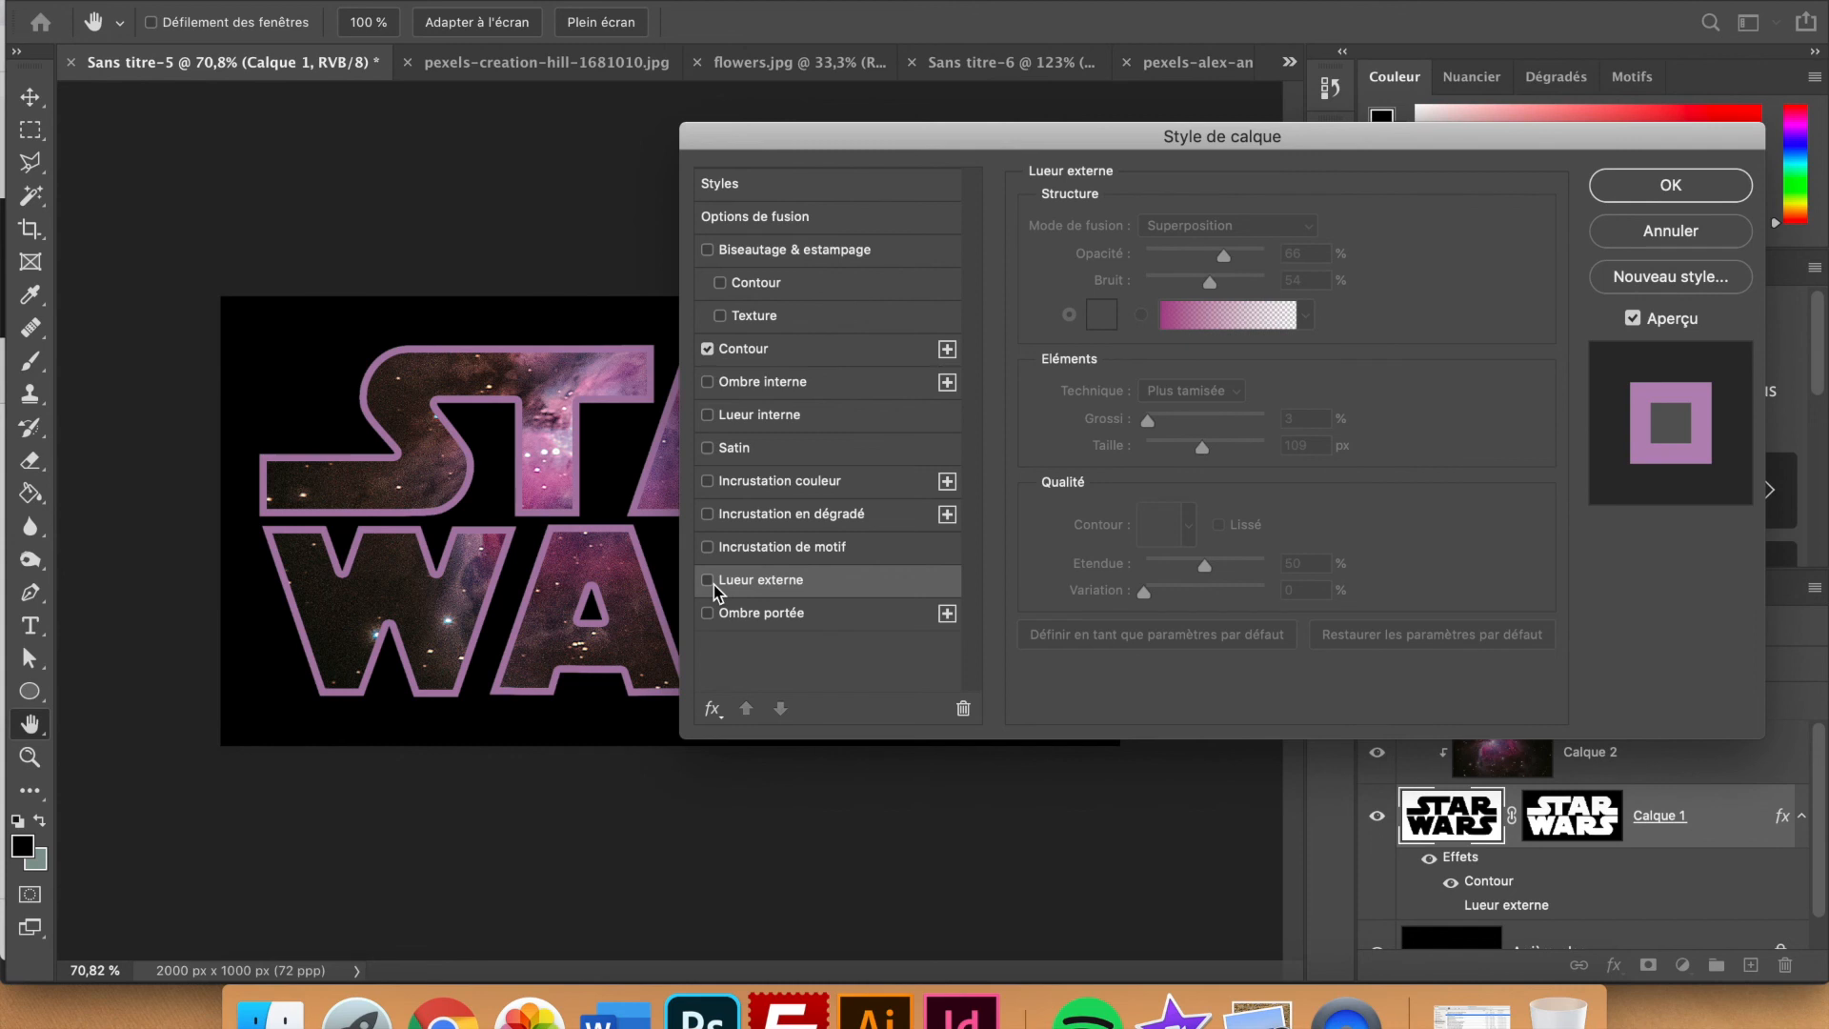
{"action": "left_click", "coordinate": [710, 582]}
{"action": "left_click", "coordinate": [1675, 184]}
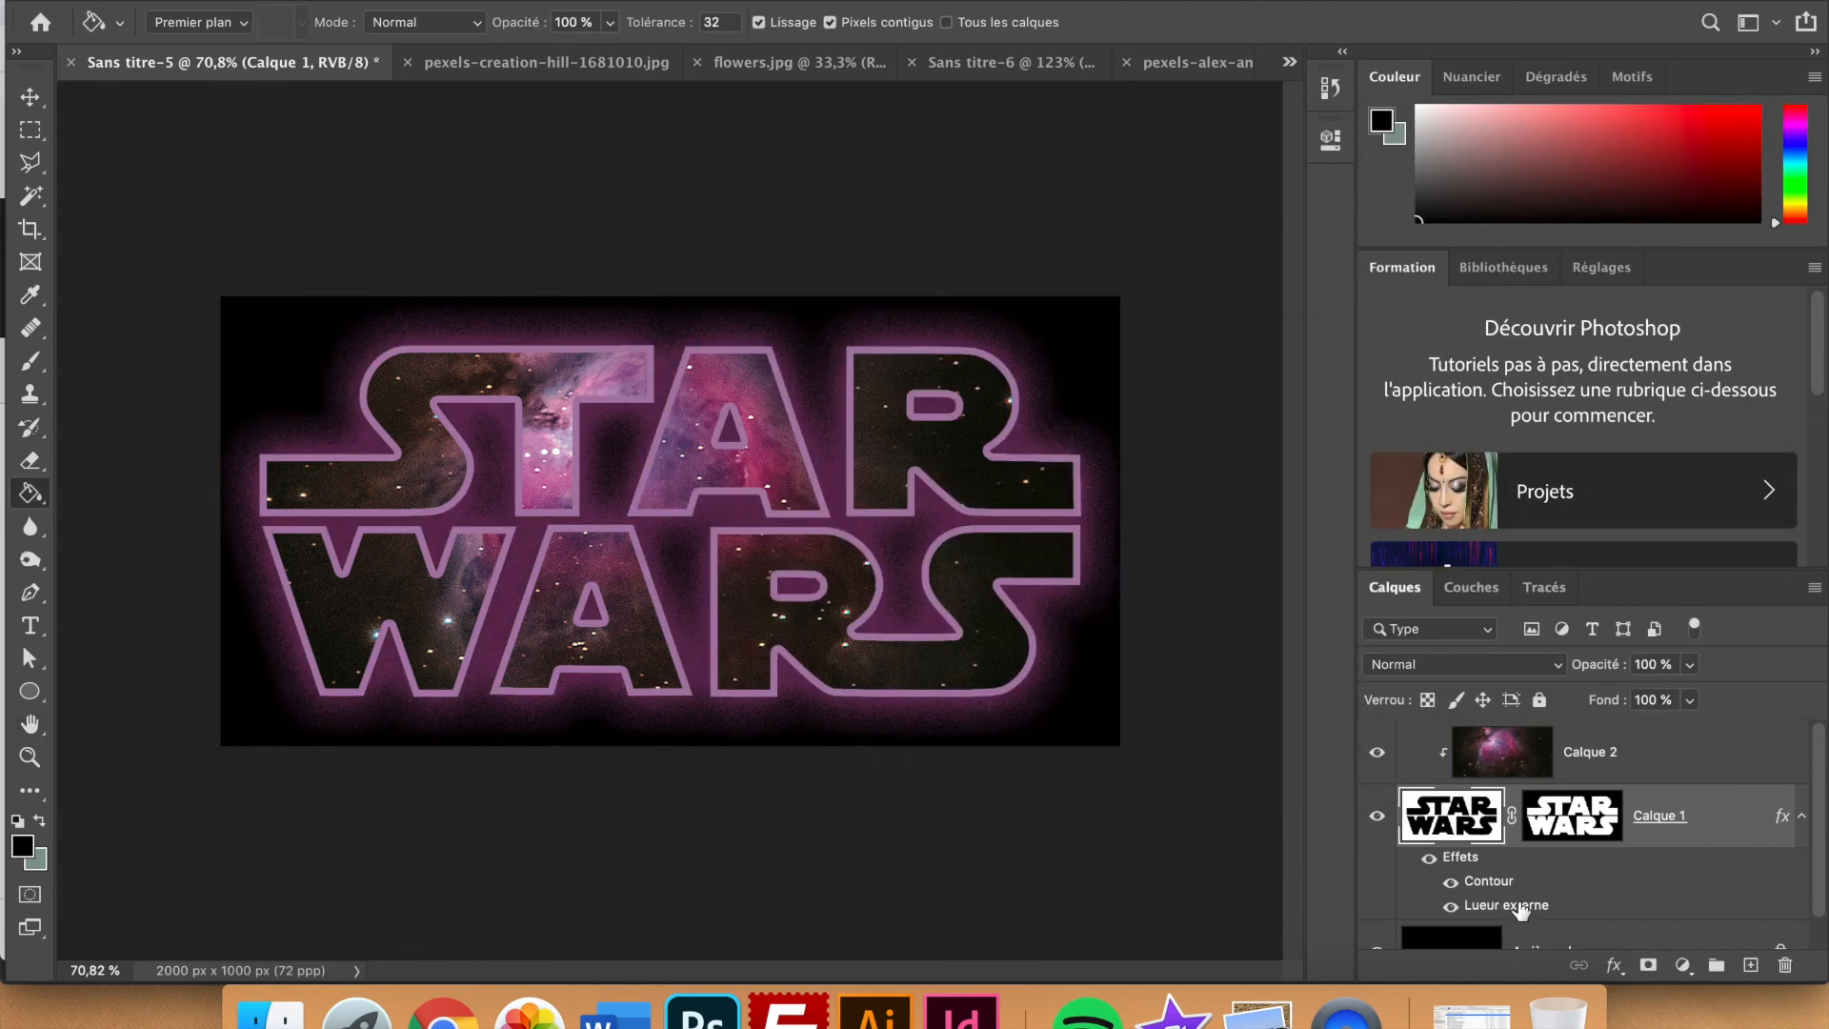
- Delete only the outer glow effect (Lueur externe) from Calque 1
{"action": "left_click_drag", "start_coordinate": [1524, 913], "coordinate": [1784, 969]}
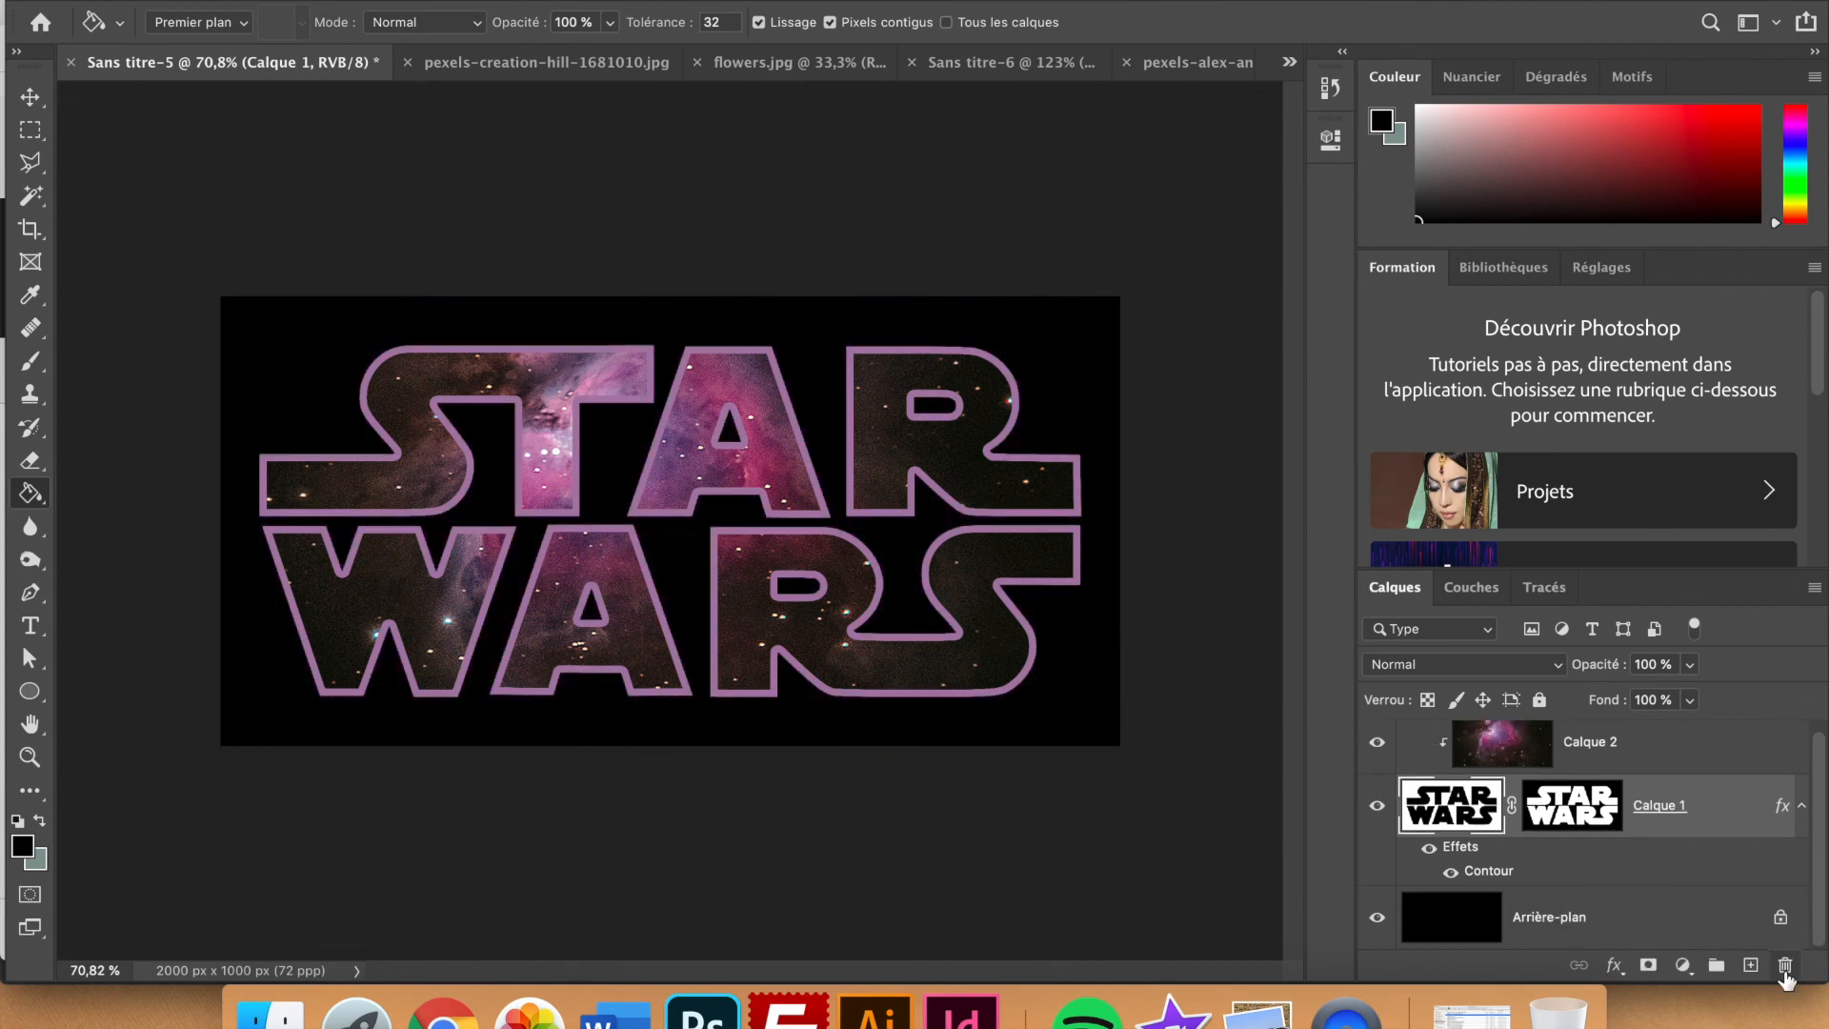